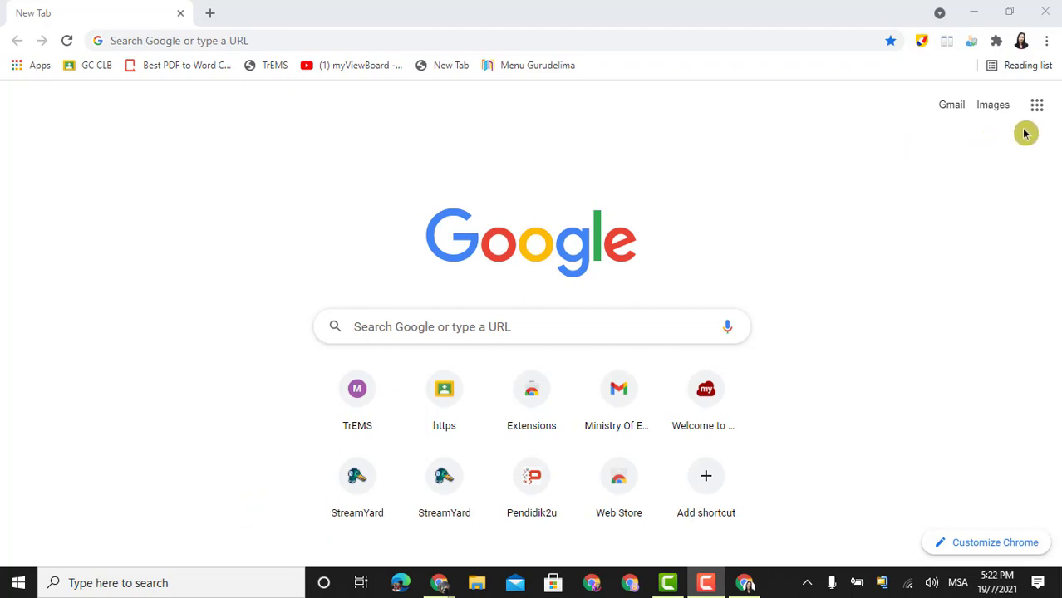
Open Google Drive from the new browser tab and create a blank Google Form
{"action": "left_click", "coordinate": [1037, 105]}
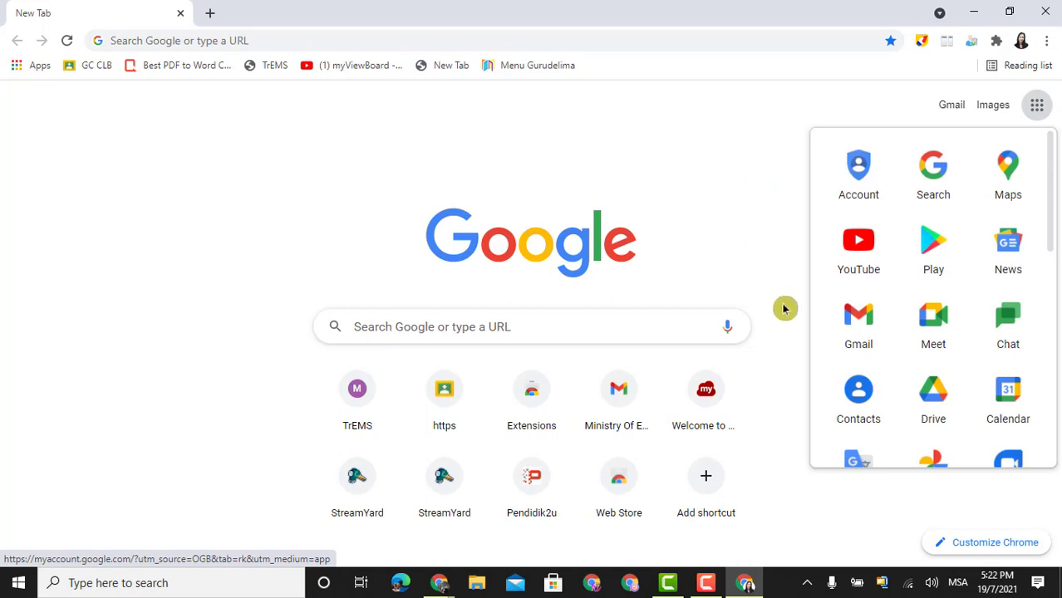
{"action": "left_click", "coordinate": [937, 397]}
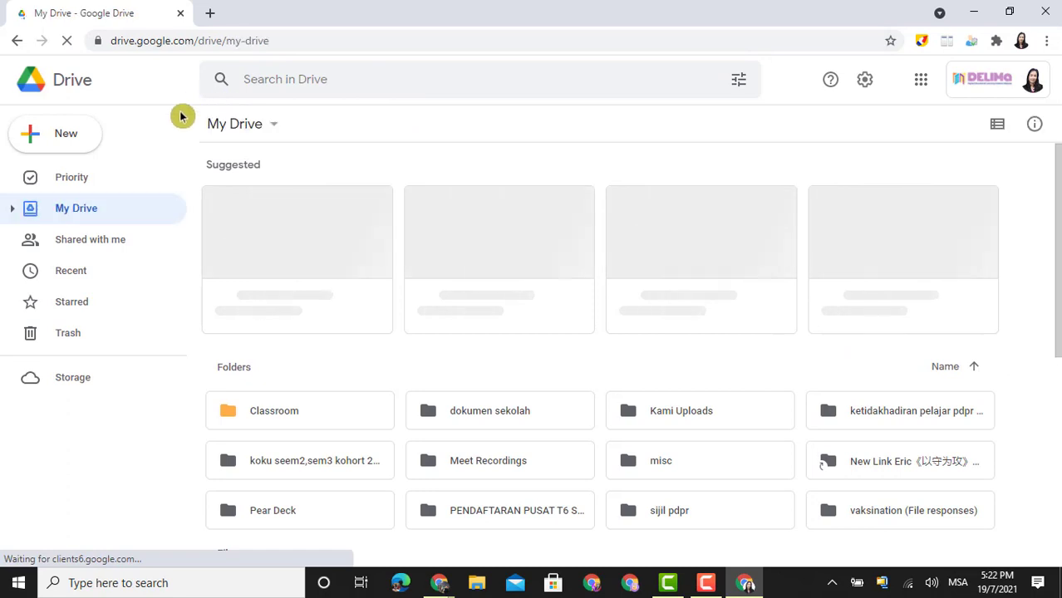
{"action": "left_click", "coordinate": [70, 138]}
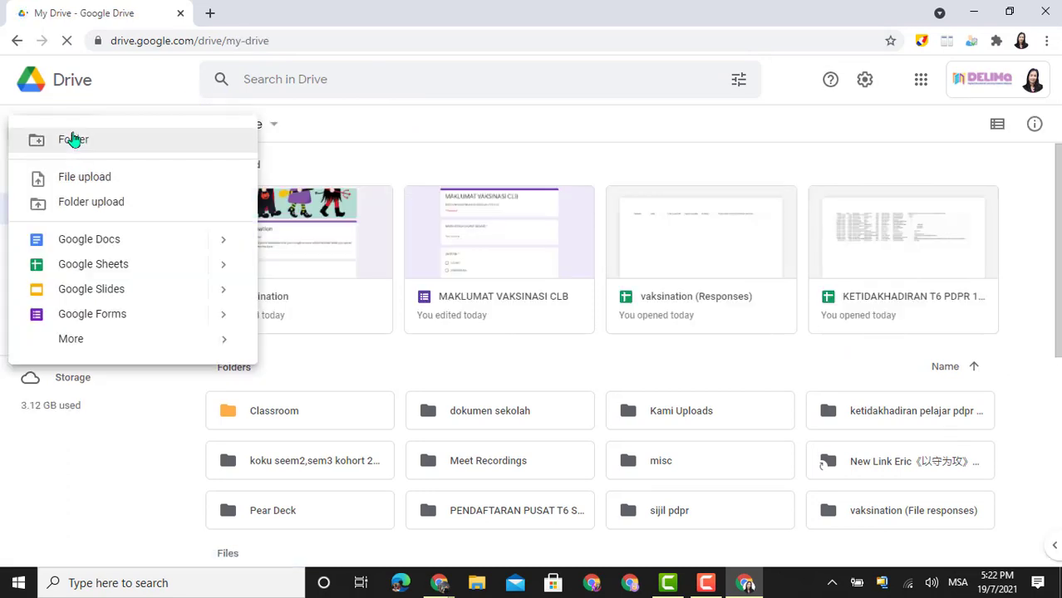
{"action": "mouse_move", "coordinate": [214, 316]}
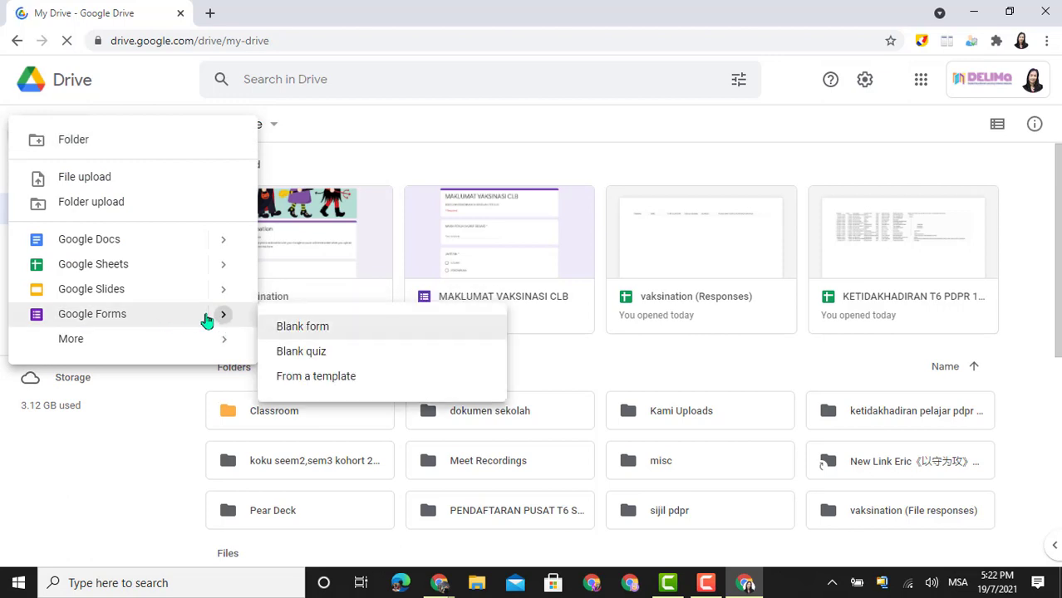
{"action": "left_click", "coordinate": [361, 332]}
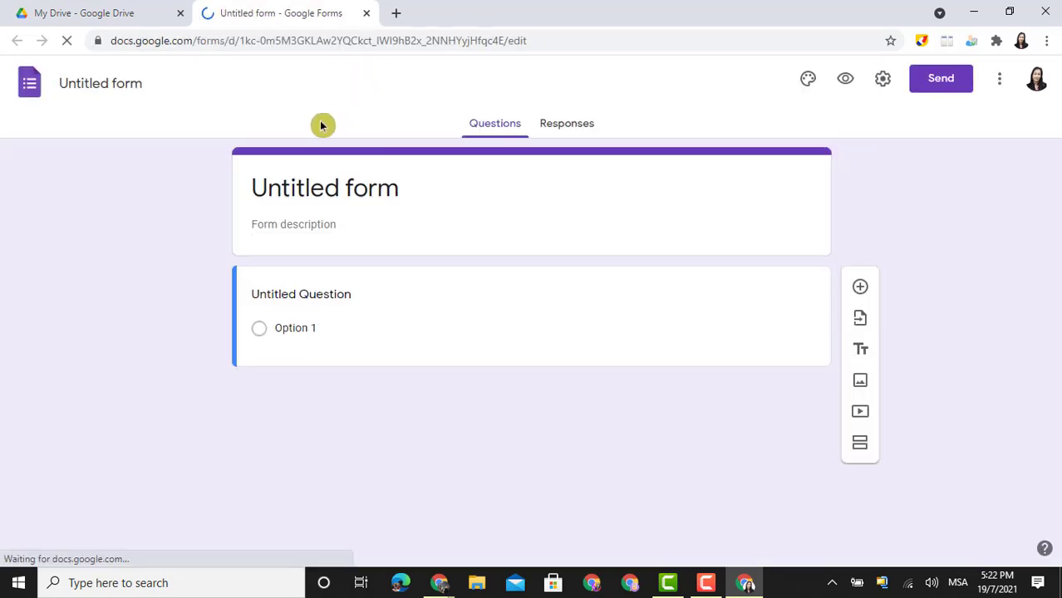
{"action": "left_click", "coordinate": [300, 188]}
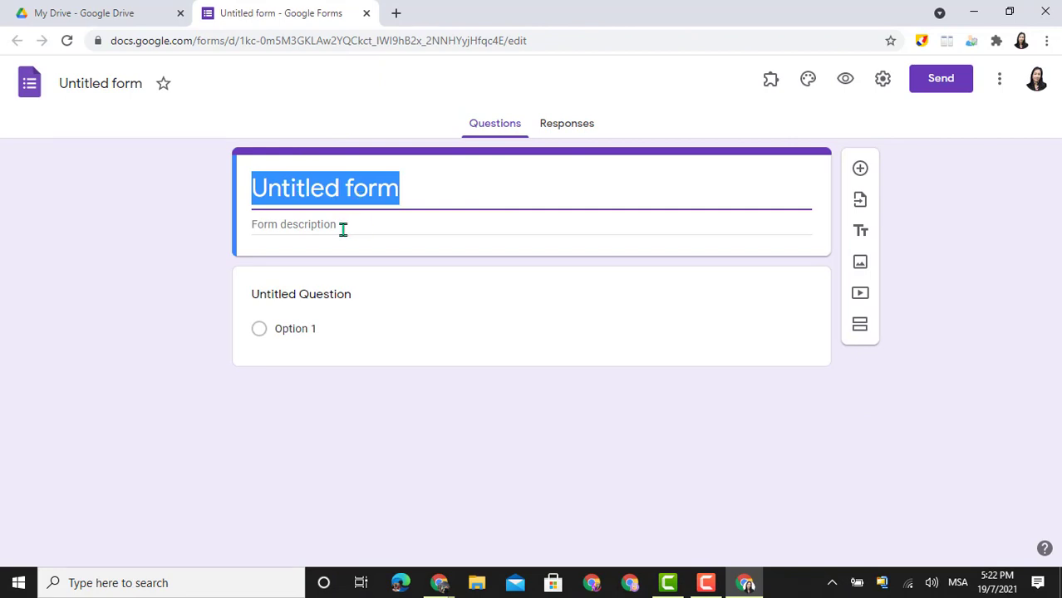
{"action": "type", "text": "vA"}
{"action": "key", "text": "BackSpace"}
{"action": "key", "text": "BackSpace"}
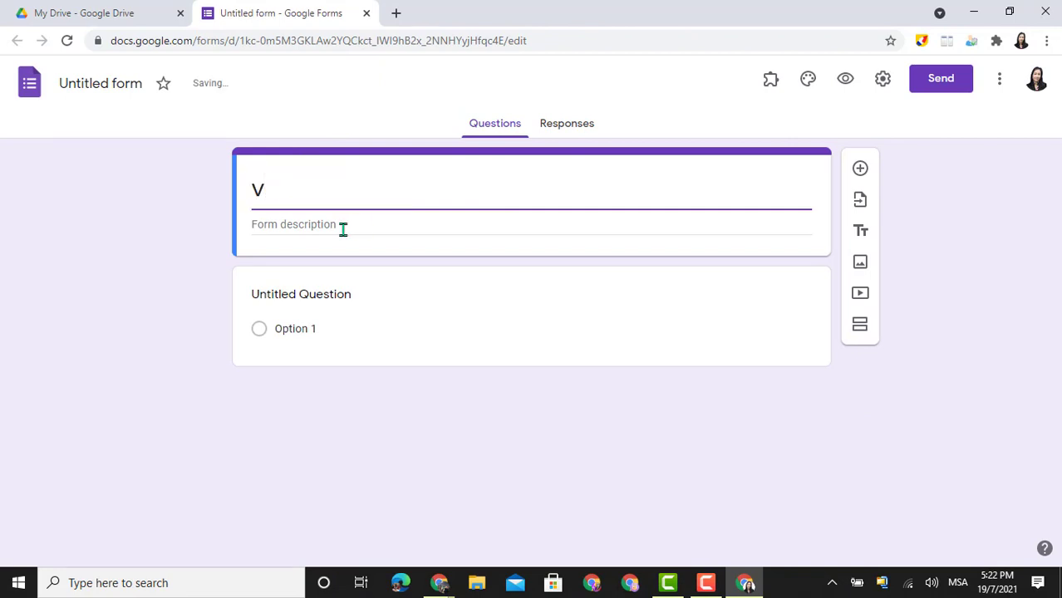
{"action": "left_click", "coordinate": [344, 231]}
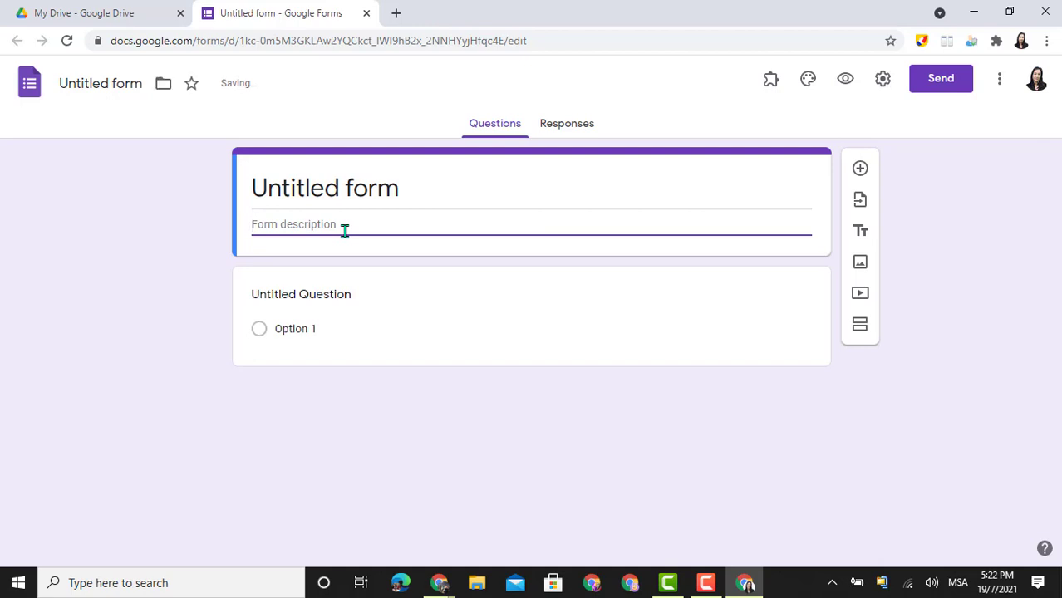
Title the form "vaccination" and enter "dates & doses" as its description
{"action": "left_click", "coordinate": [288, 192]}
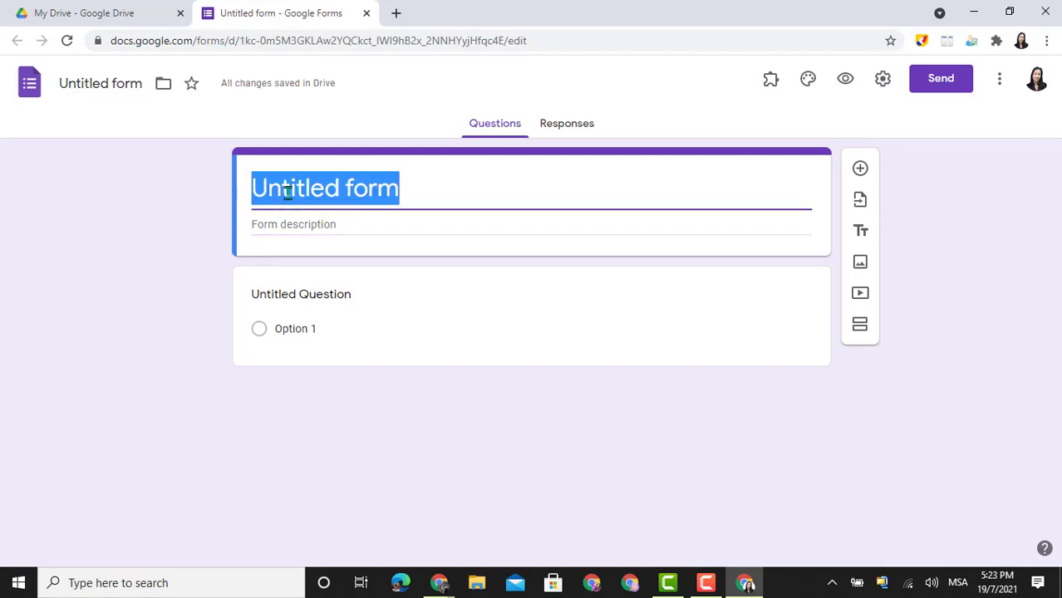
{"action": "type", "text": "V"}
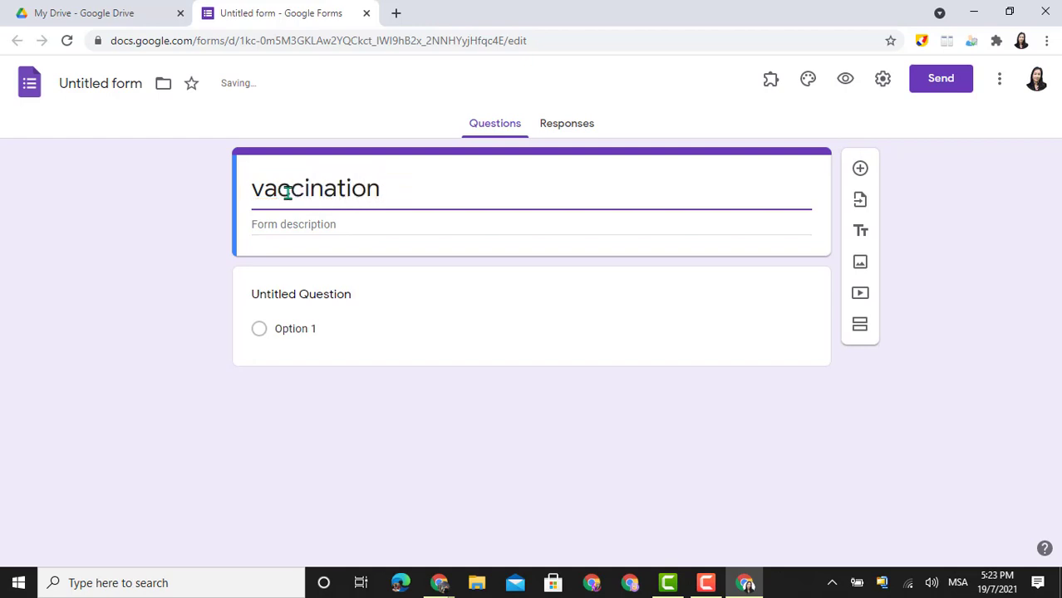
{"action": "left_click", "coordinate": [274, 226]}
{"action": "type", "text": "d"}
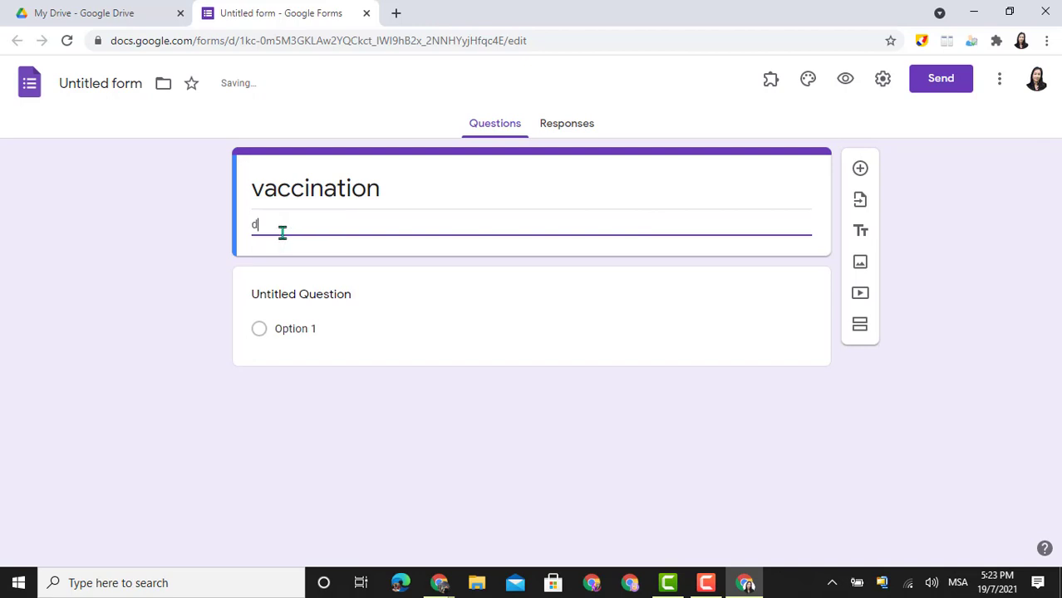
{"action": "type", "text": "ates & doses"}
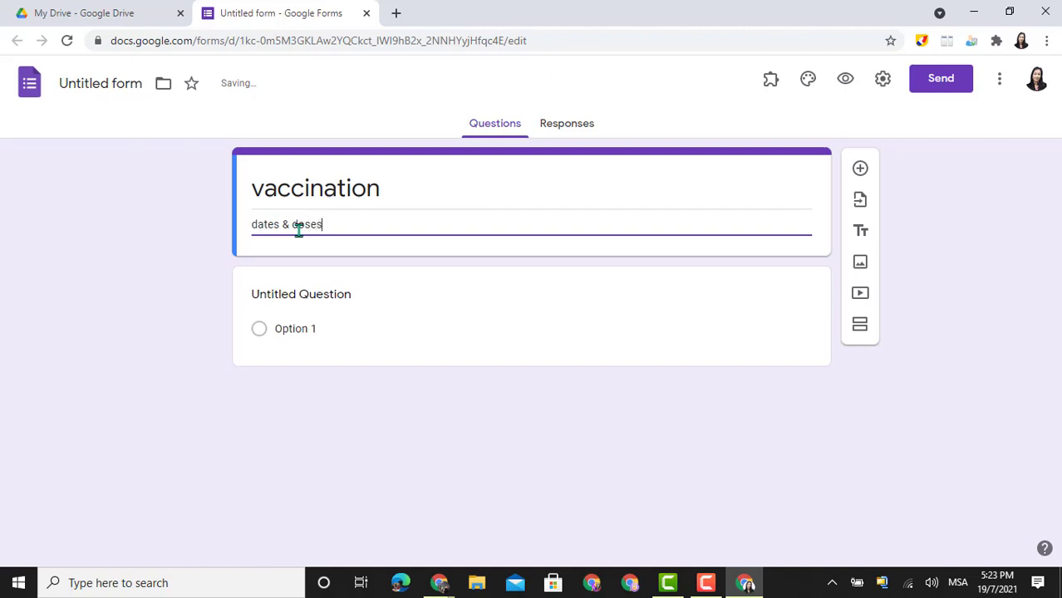
Name the form file "vaccination" to match the form's title
{"action": "left_click", "coordinate": [89, 85]}
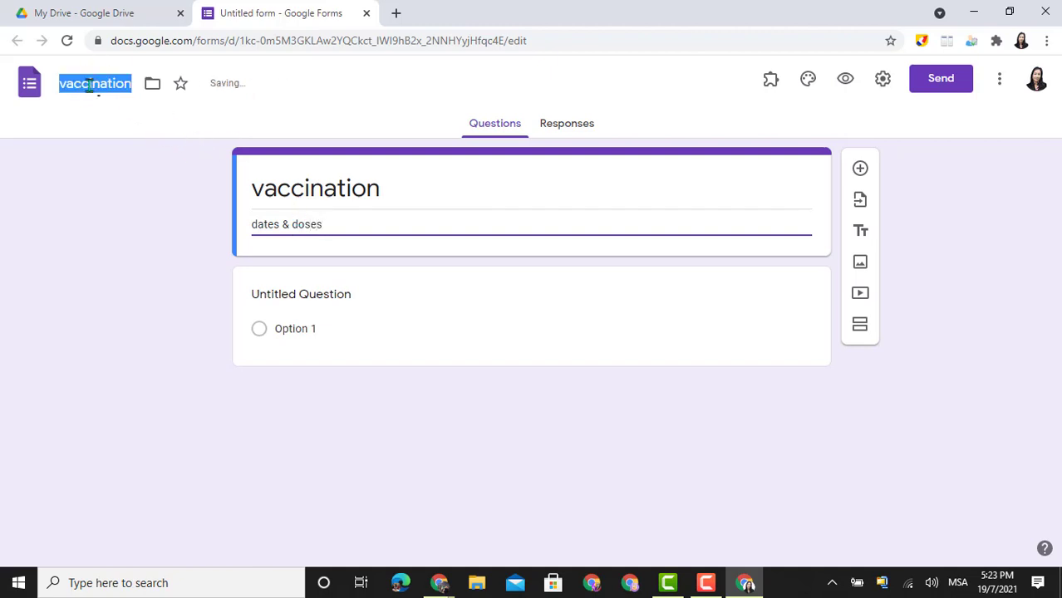
{"action": "left_click", "coordinate": [106, 112]}
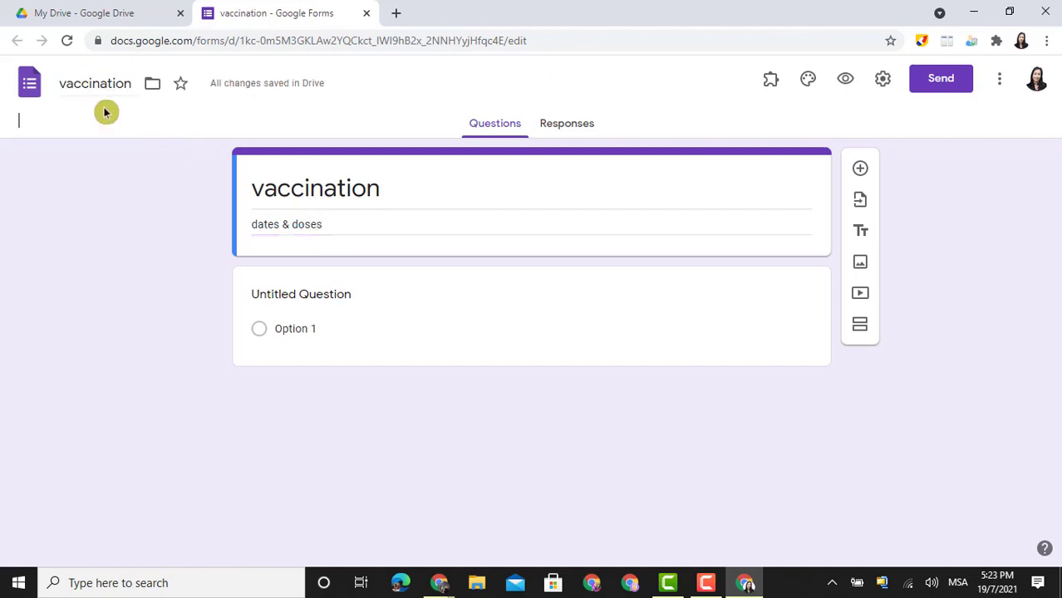
Open the form's header image selection and examine the upload and photo sources and the theme categories from Illustrations to Night out
{"action": "left_click", "coordinate": [808, 80]}
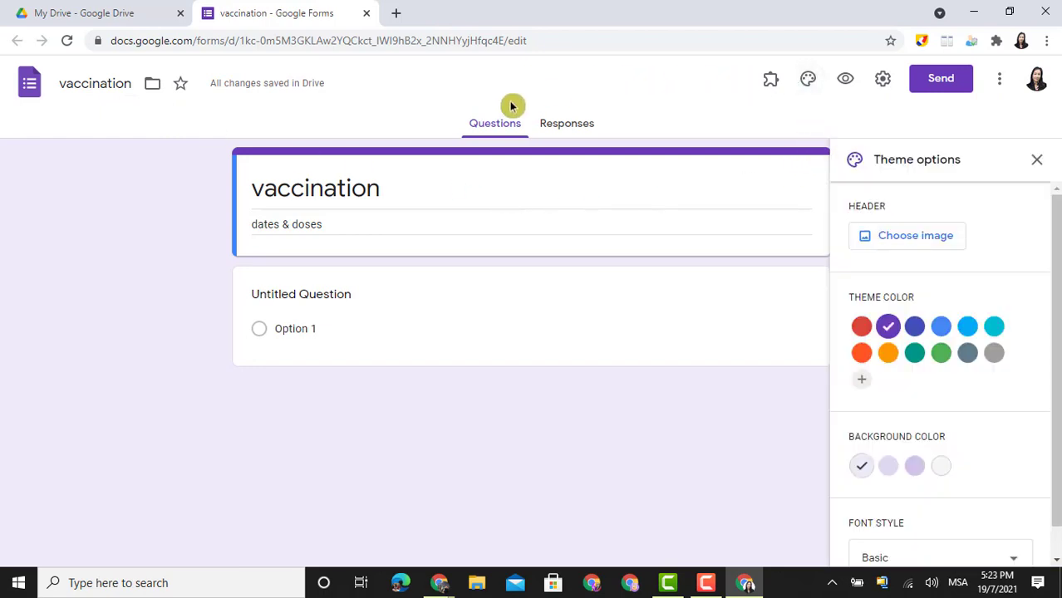
{"action": "left_click", "coordinate": [925, 240]}
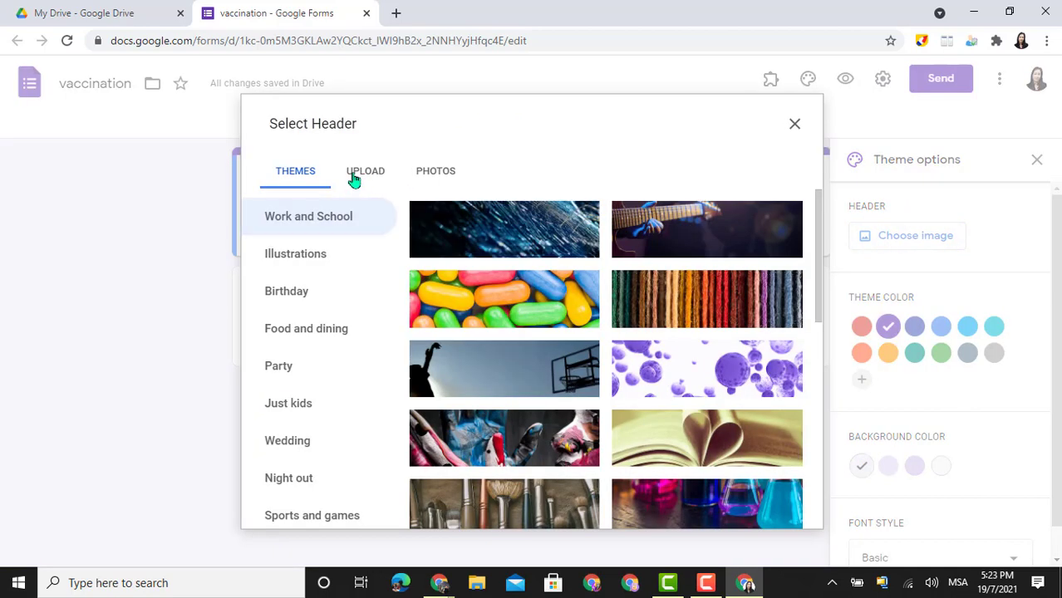
{"action": "left_click", "coordinate": [355, 178]}
{"action": "left_click", "coordinate": [429, 173]}
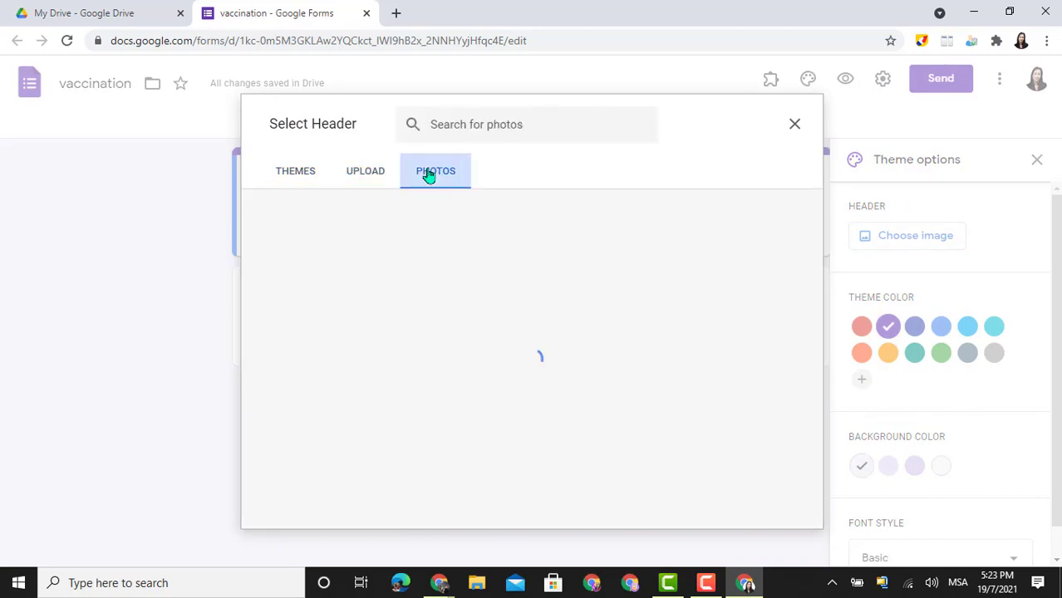
{"action": "left_click", "coordinate": [297, 171]}
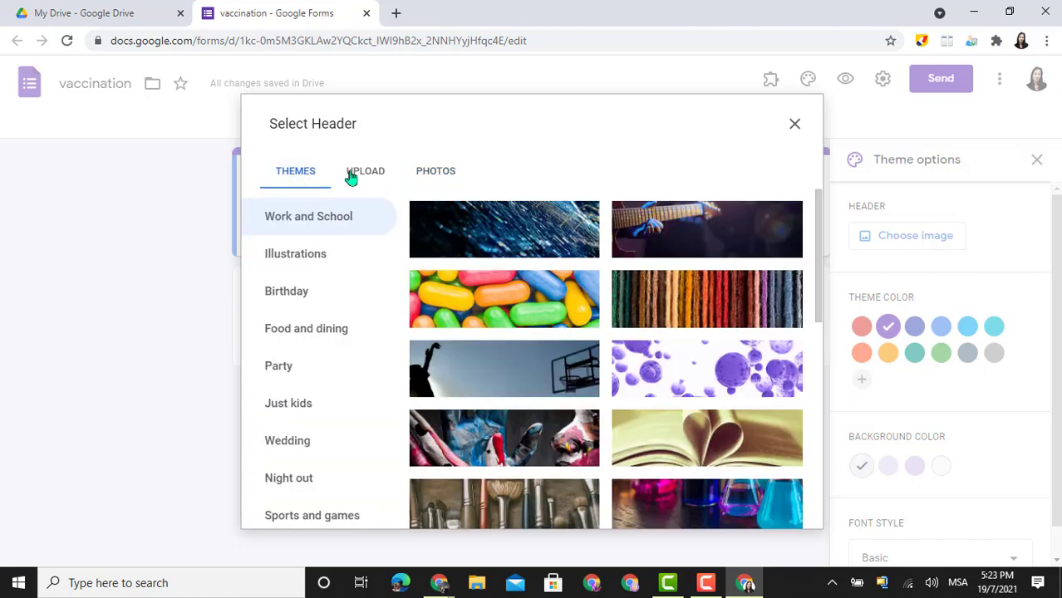
{"action": "left_click", "coordinate": [297, 260]}
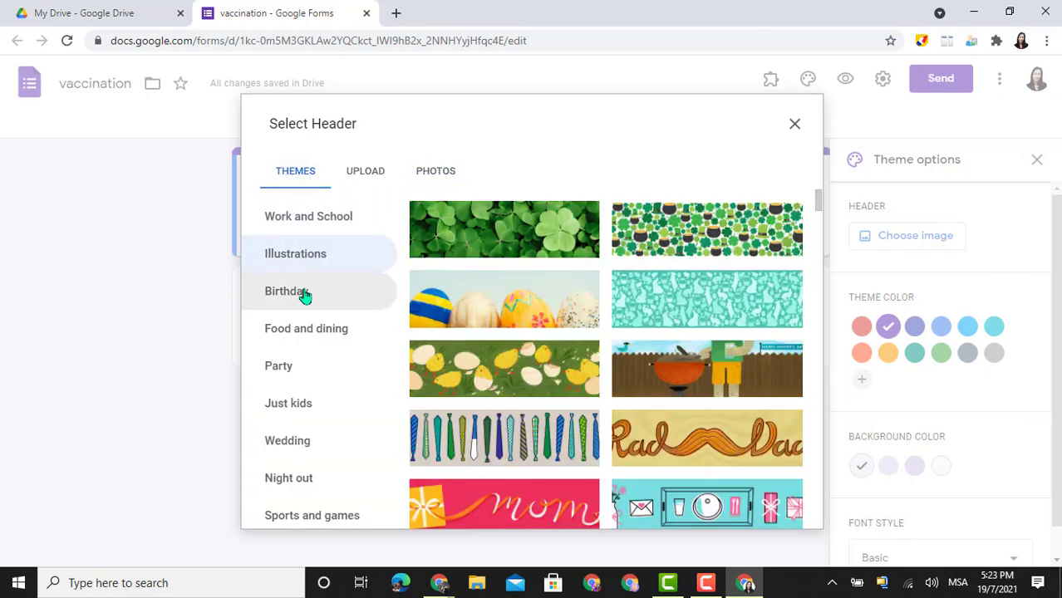
{"action": "left_click", "coordinate": [302, 292]}
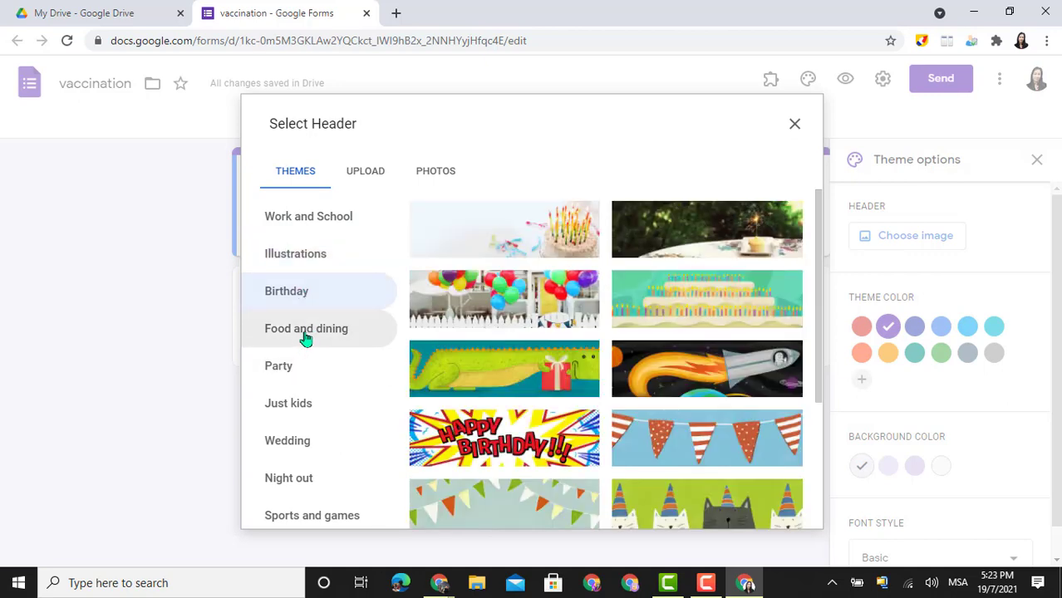
{"action": "left_click", "coordinate": [305, 335]}
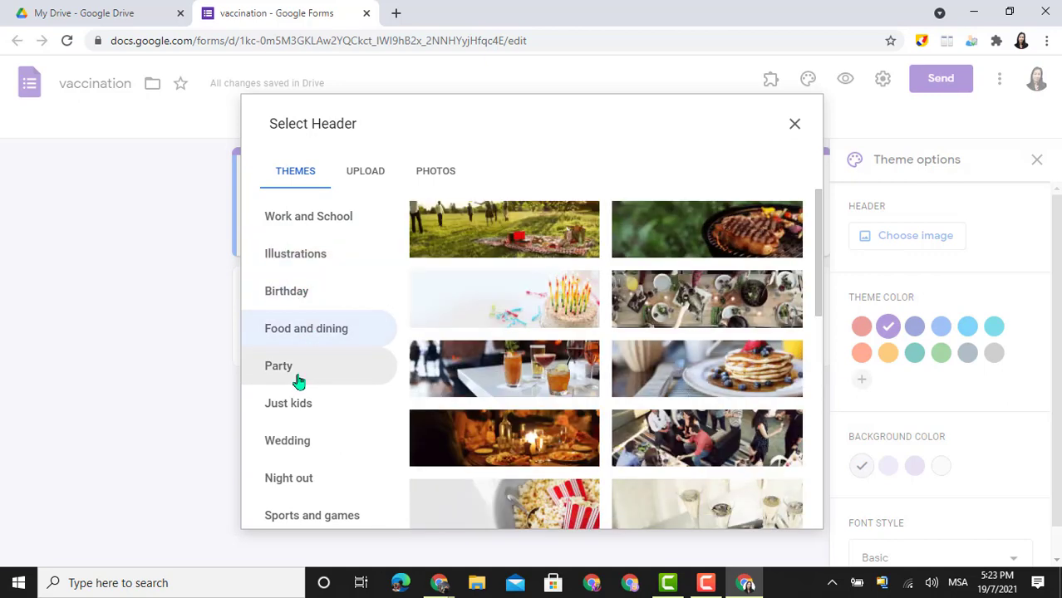
{"action": "left_click", "coordinate": [295, 374]}
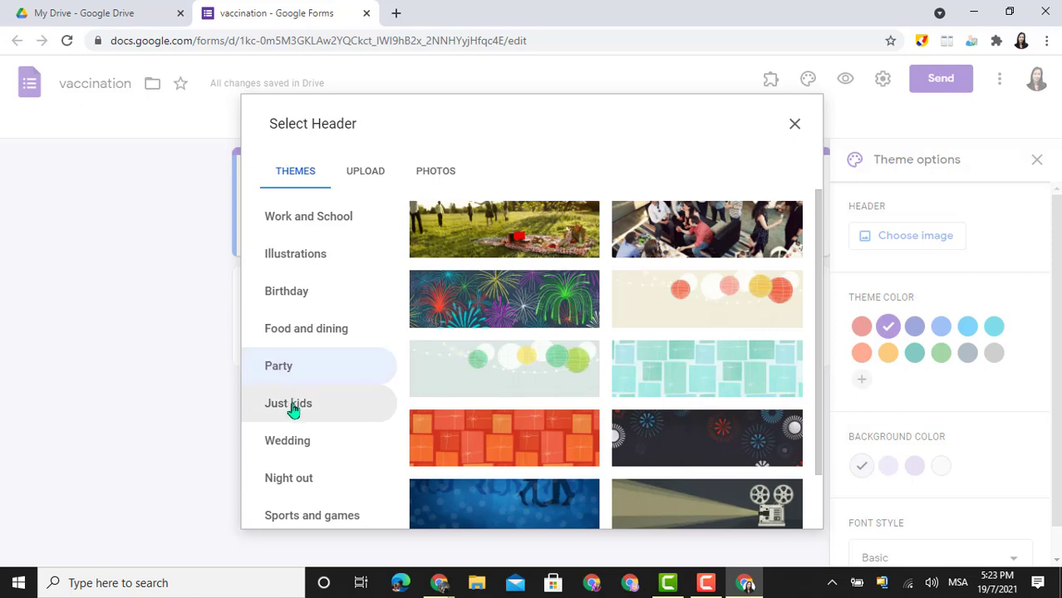
{"action": "left_click", "coordinate": [293, 411]}
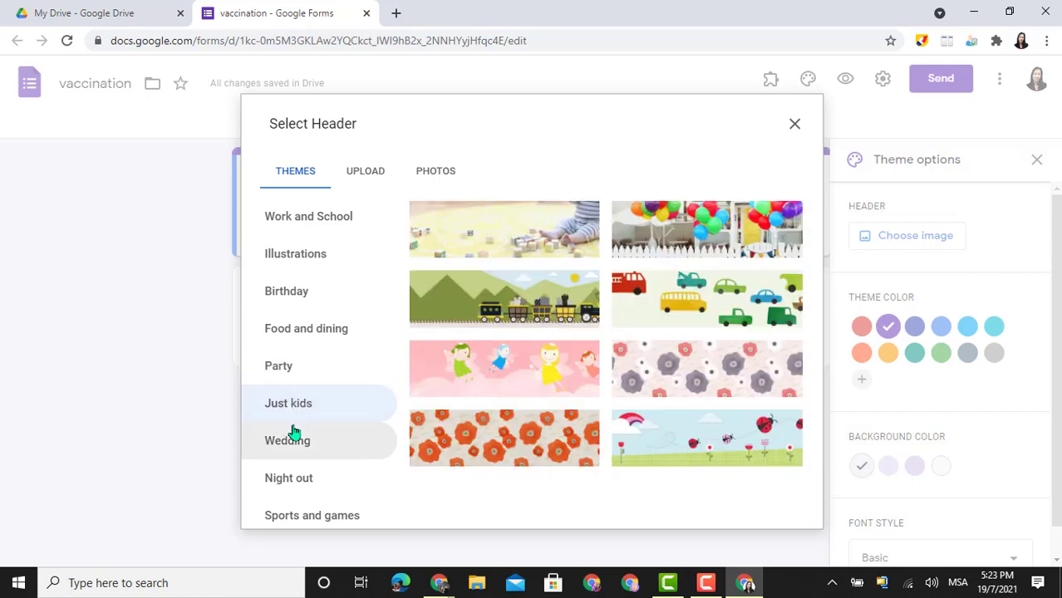
{"action": "left_click", "coordinate": [308, 447]}
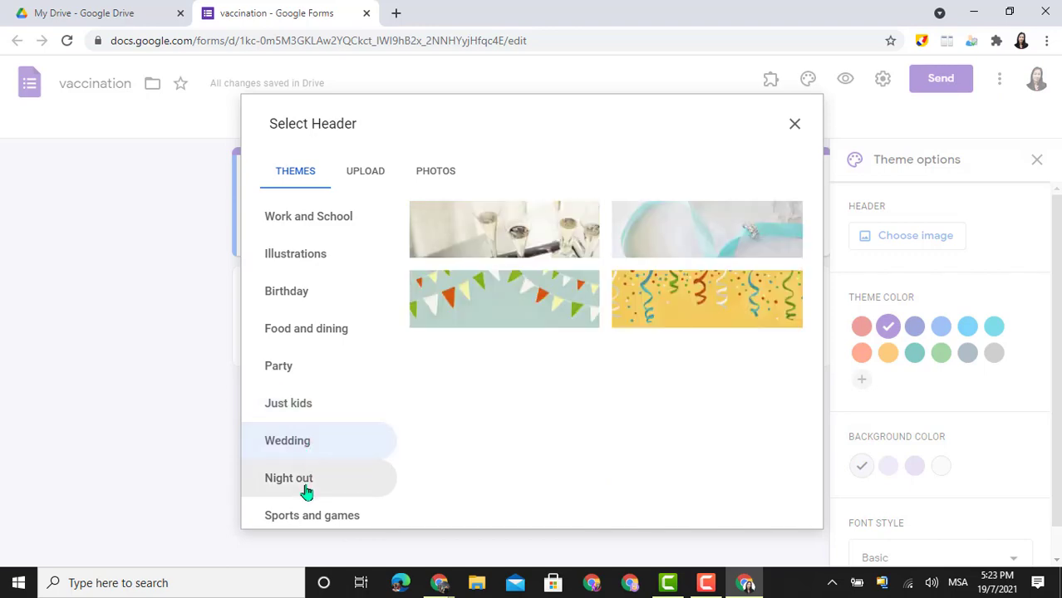
{"action": "left_click", "coordinate": [276, 487]}
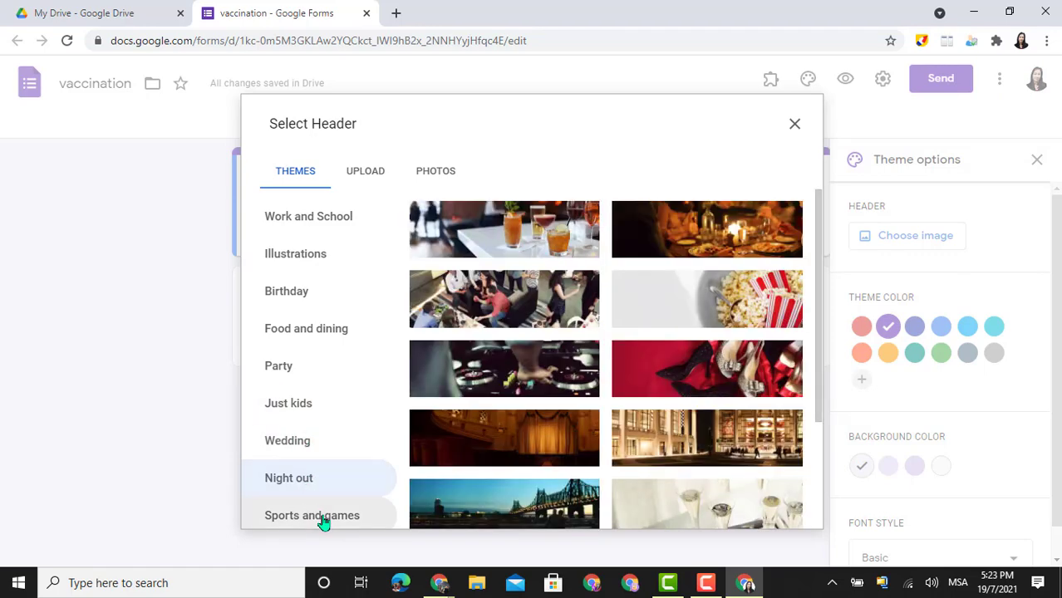
Apply the purple water-droplets image from the Work and School themes as the form's header
{"action": "left_click", "coordinate": [346, 223]}
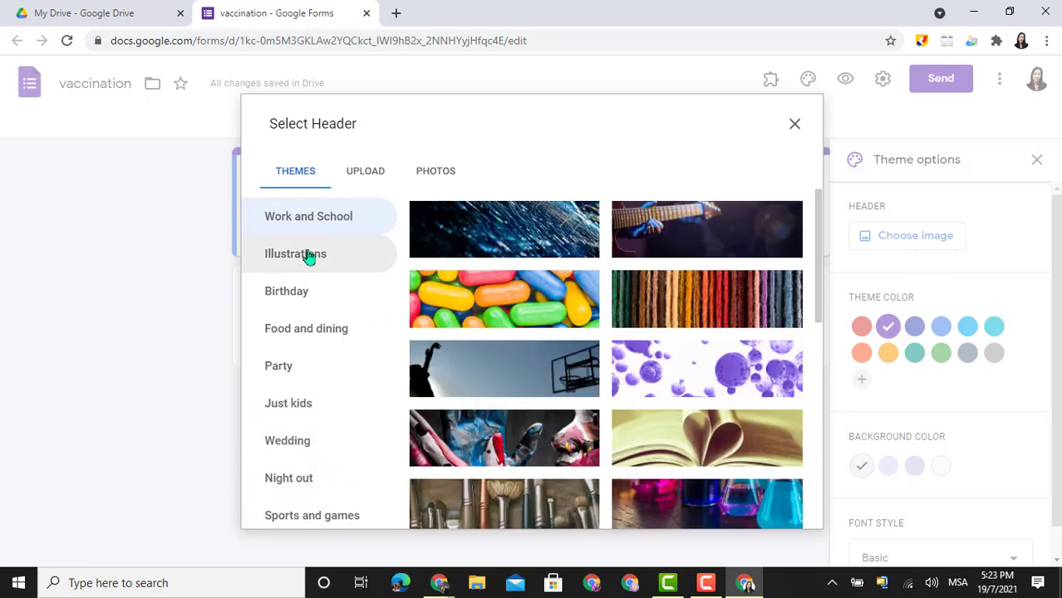
{"action": "left_click_drag", "start_coordinate": [817, 289], "coordinate": [811, 408]}
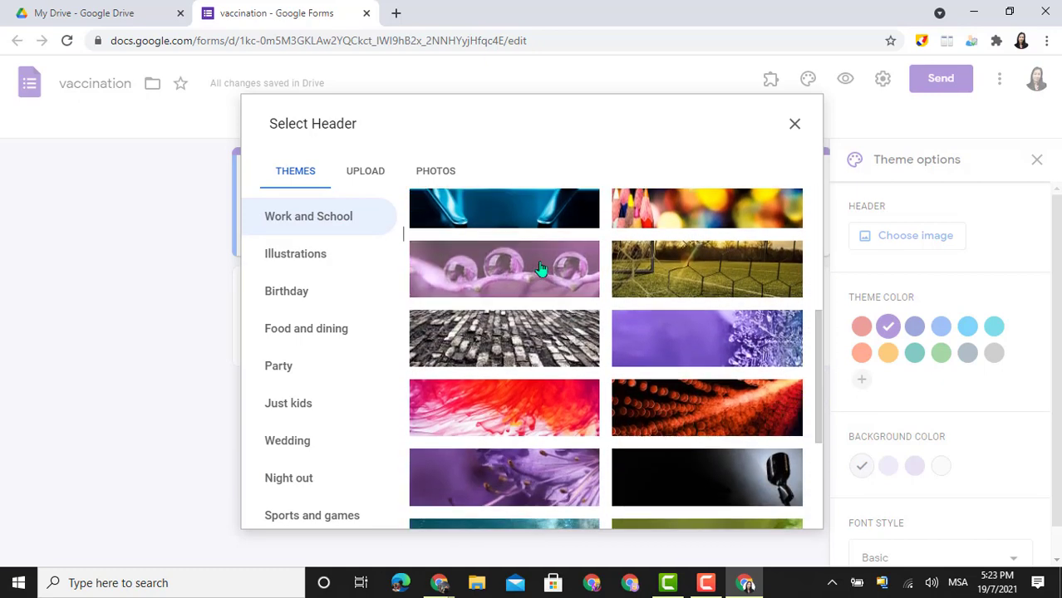
{"action": "left_click", "coordinate": [539, 268]}
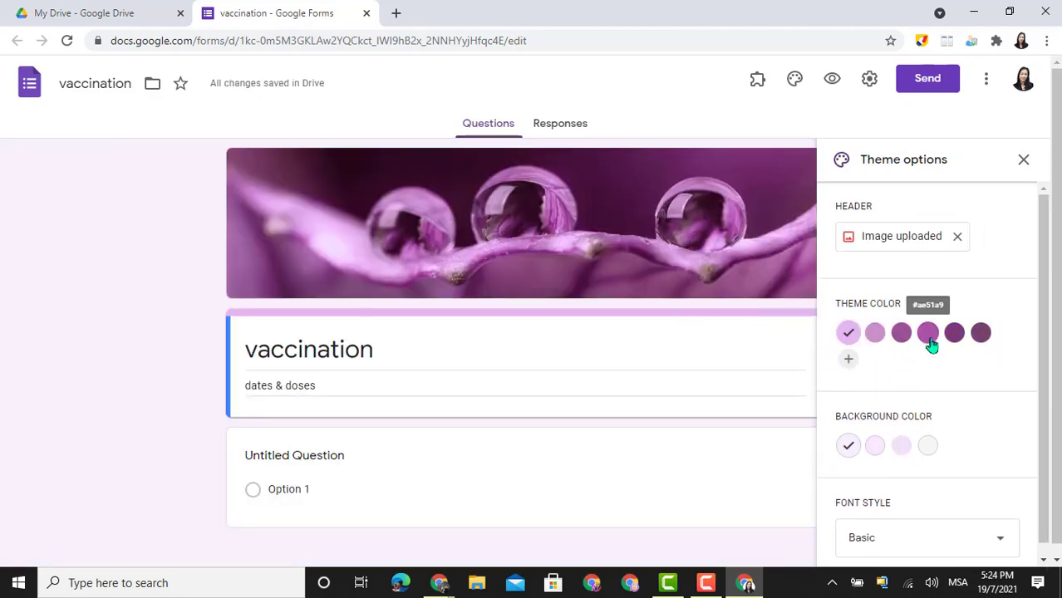
Set the form's theme color to #ae51a9 and its background to the third, darkest pink tint
{"action": "left_click", "coordinate": [877, 342]}
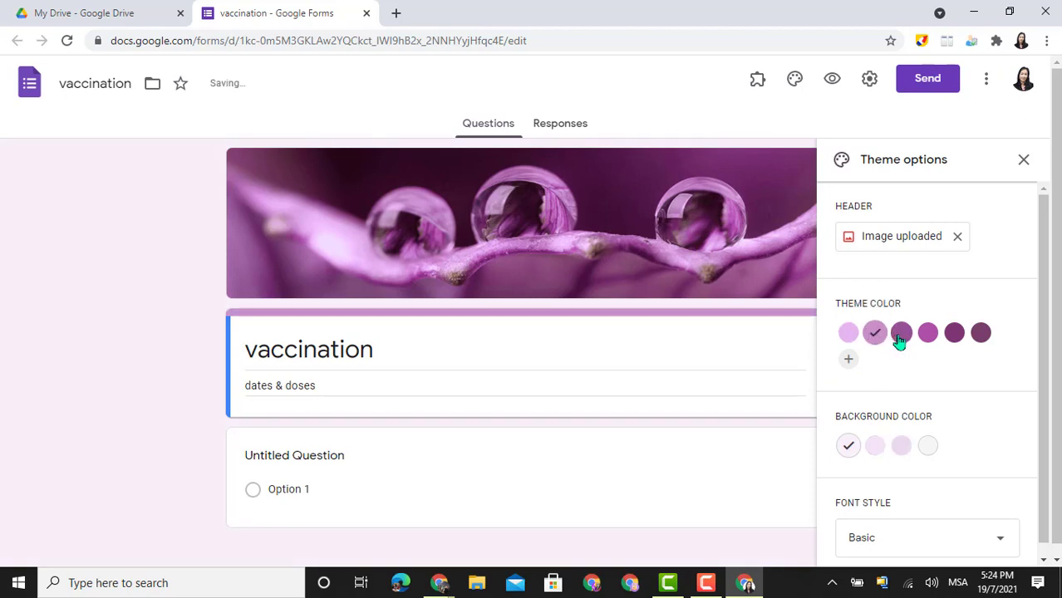
{"action": "left_click", "coordinate": [901, 341]}
{"action": "left_click", "coordinate": [931, 336]}
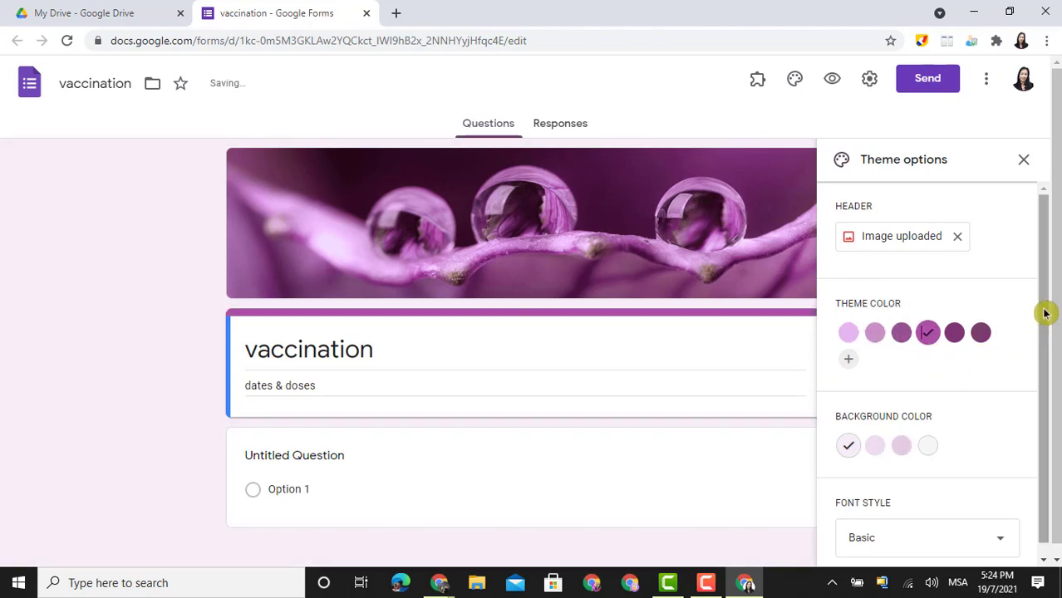
{"action": "left_click_drag", "start_coordinate": [1045, 311], "coordinate": [1045, 403]}
{"action": "left_click", "coordinate": [901, 433]}
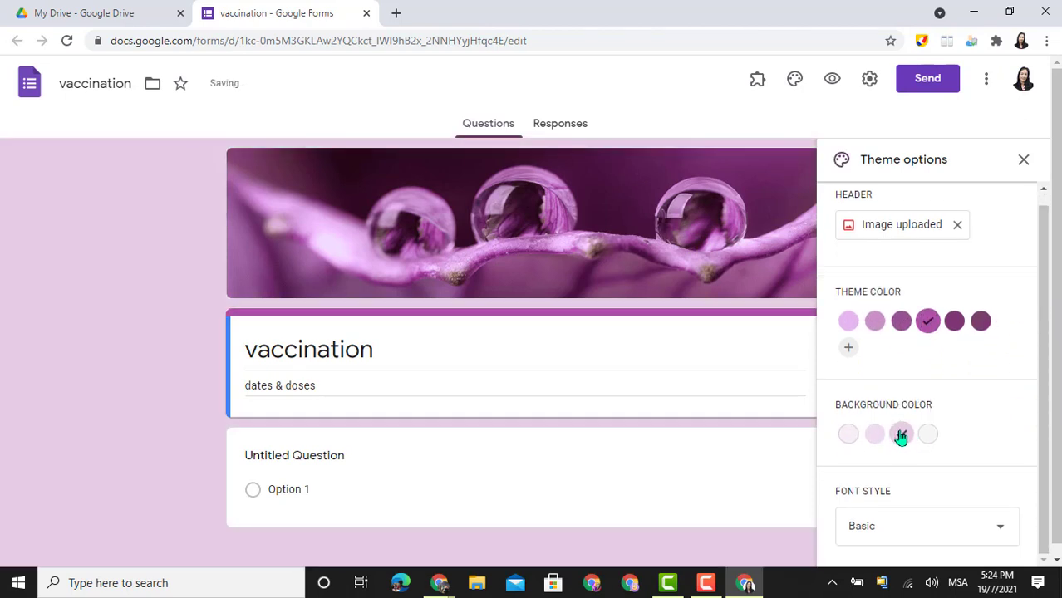
Try the Playful and Formal font styles on the form, and return the font style to Basic
{"action": "left_click", "coordinate": [1000, 534]}
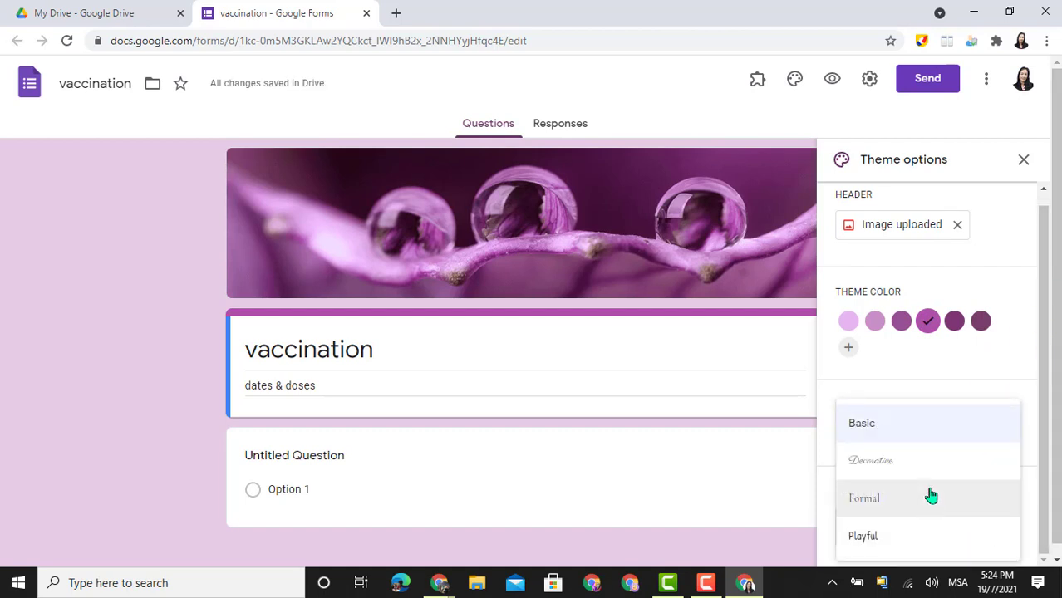
{"action": "left_click", "coordinate": [909, 540]}
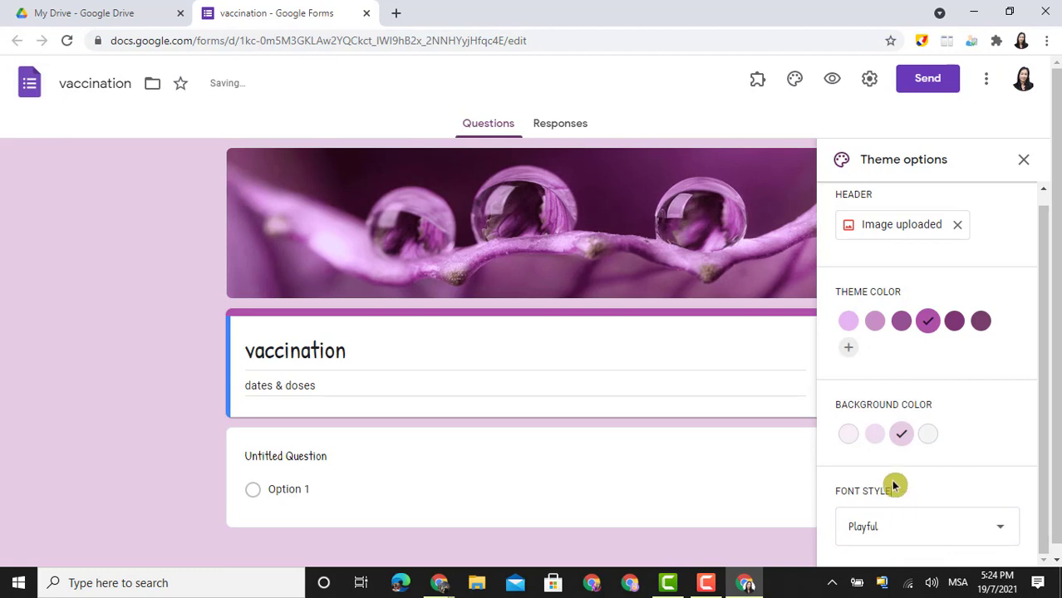
{"action": "left_click", "coordinate": [1003, 534]}
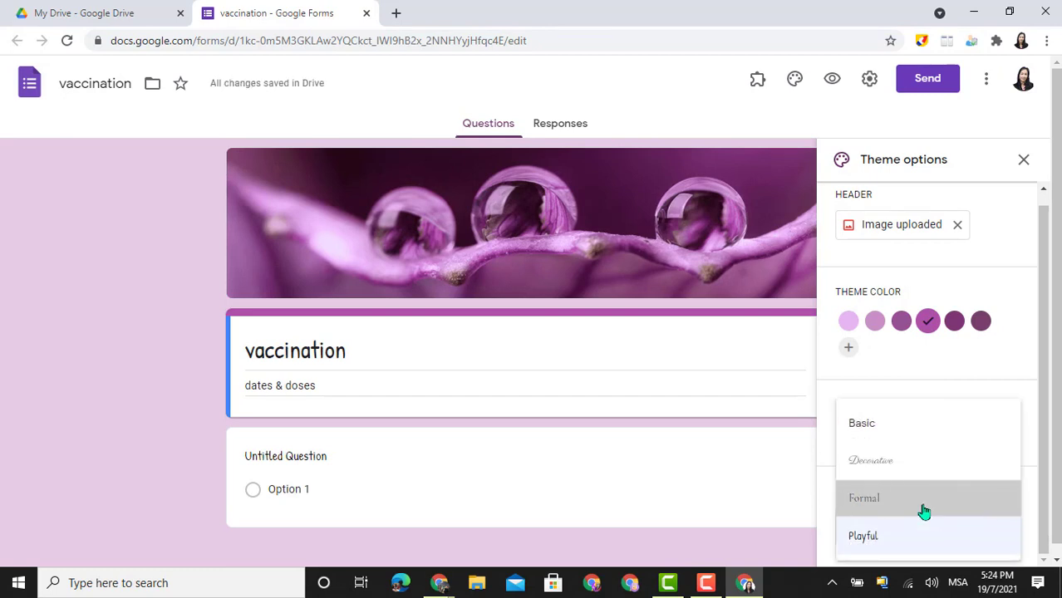
{"action": "left_click", "coordinate": [925, 508]}
{"action": "left_click", "coordinate": [1002, 529]}
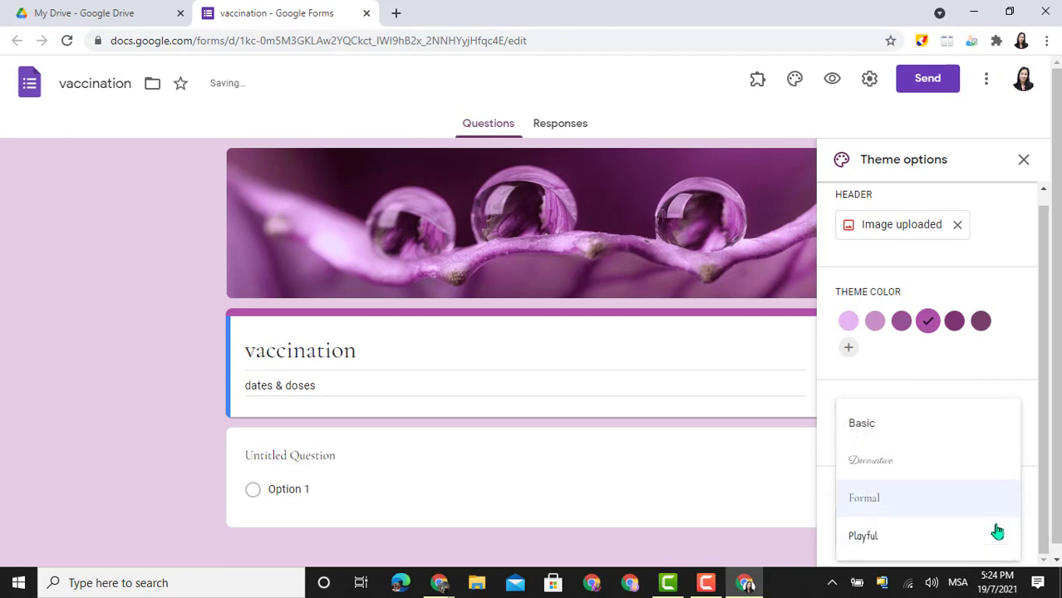
{"action": "left_click", "coordinate": [896, 431]}
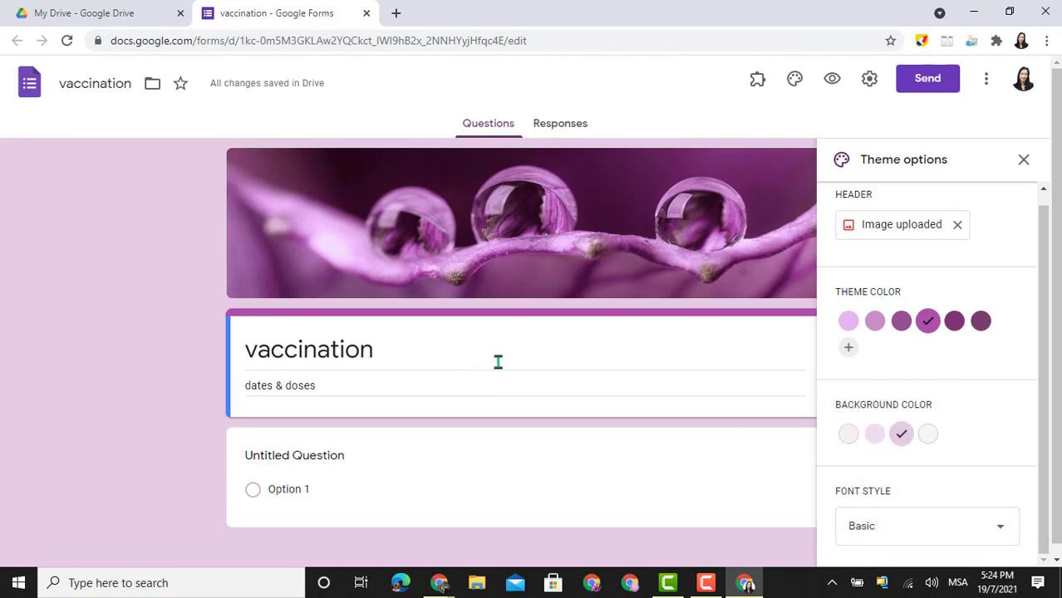
Title the untitled first question "name" and review the available question types, keeping it as Short answer
{"action": "left_click", "coordinate": [309, 457]}
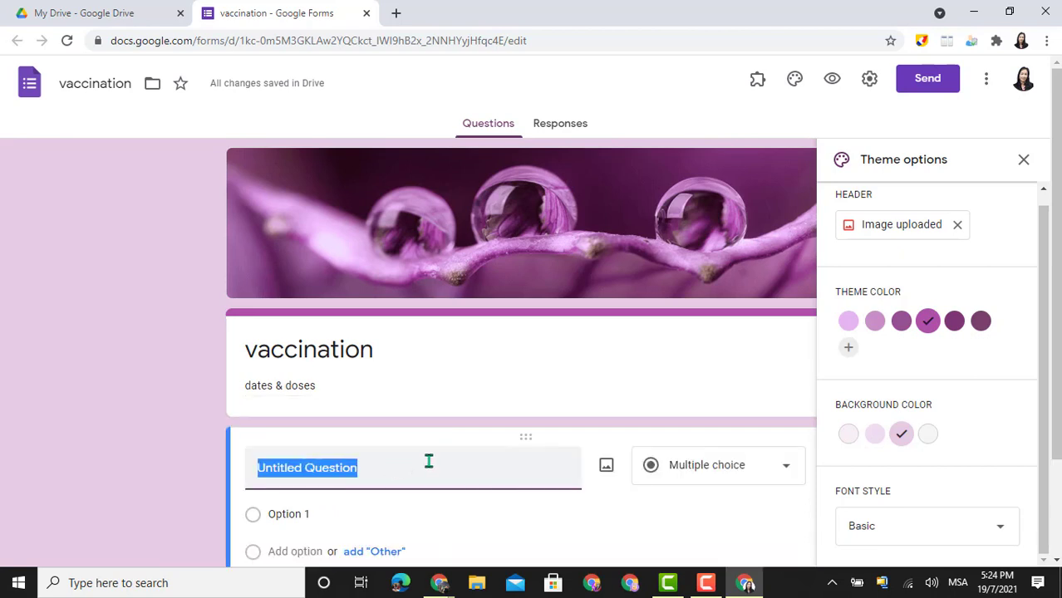
{"action": "type", "text": "nam"}
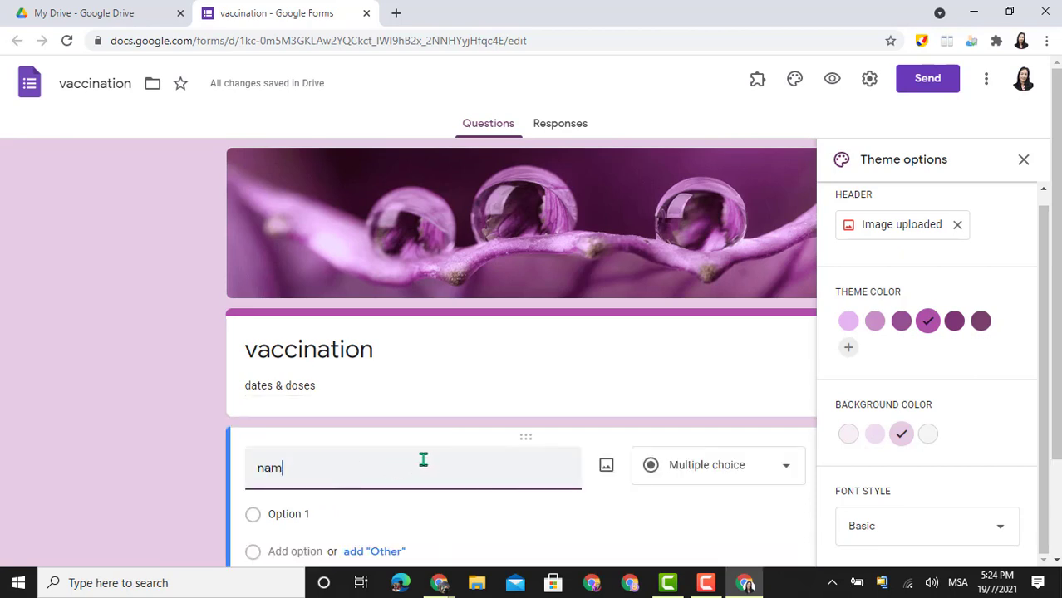
{"action": "type", "text": "e"}
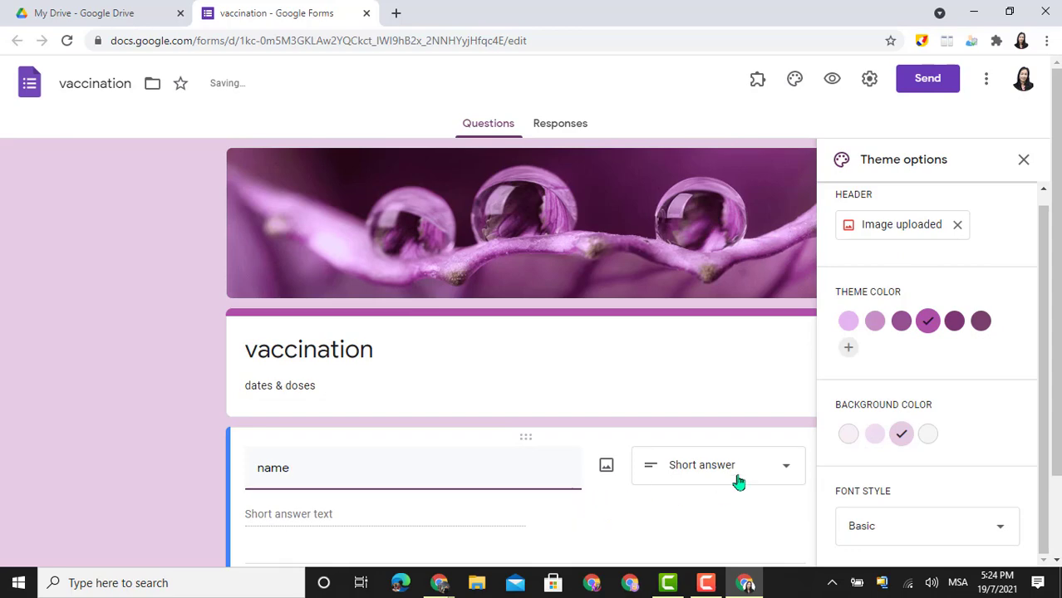
{"action": "left_click", "coordinate": [786, 470]}
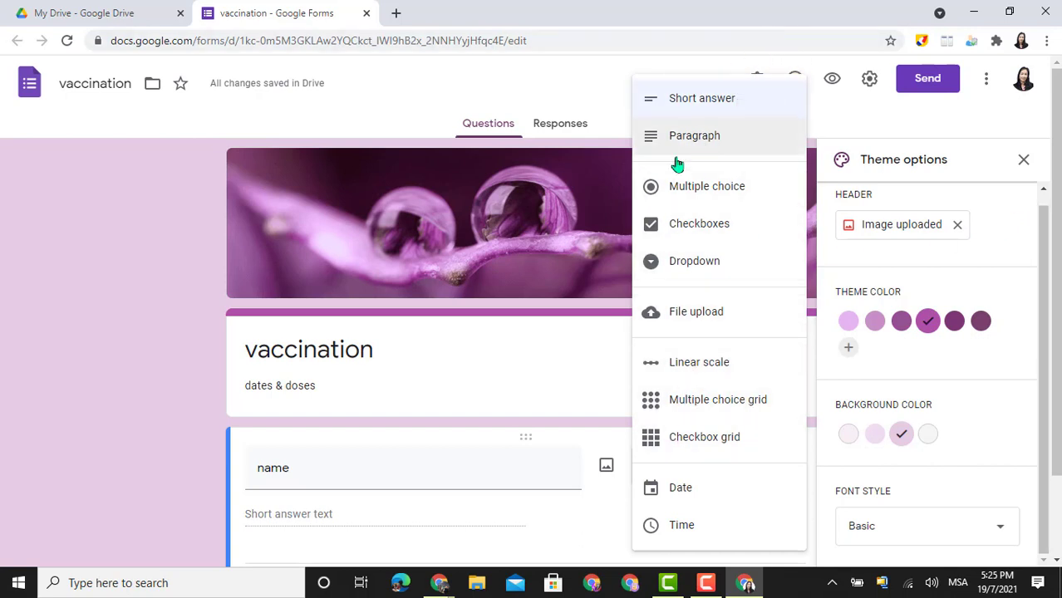
{"action": "left_click", "coordinate": [982, 122]}
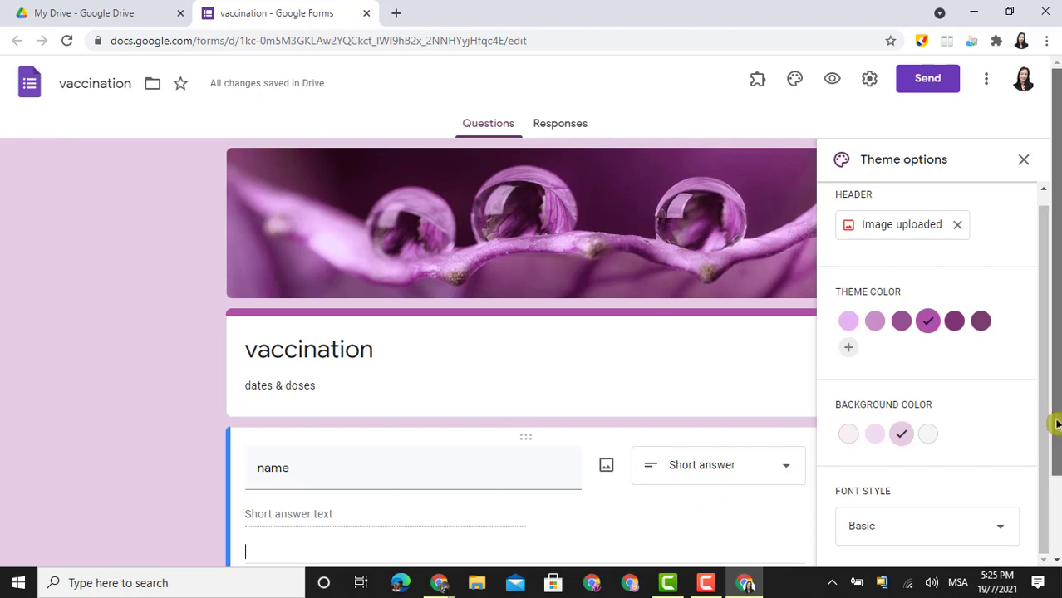
Make the "name" question required and close the theme options
{"action": "left_click_drag", "start_coordinate": [1057, 424], "coordinate": [1045, 526]}
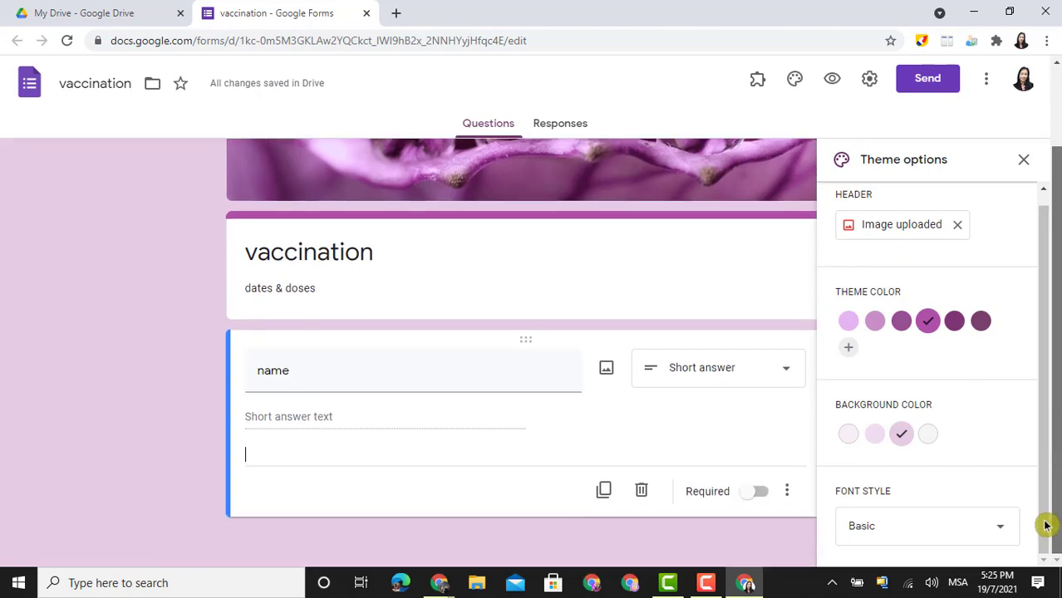
{"action": "left_click", "coordinate": [746, 498]}
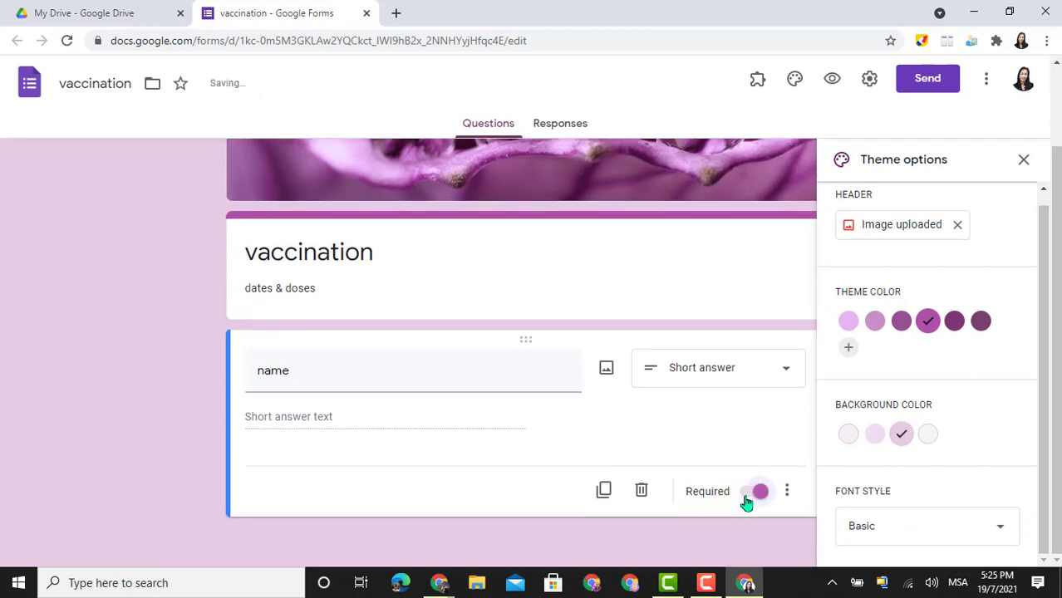
{"action": "left_click", "coordinate": [787, 492]}
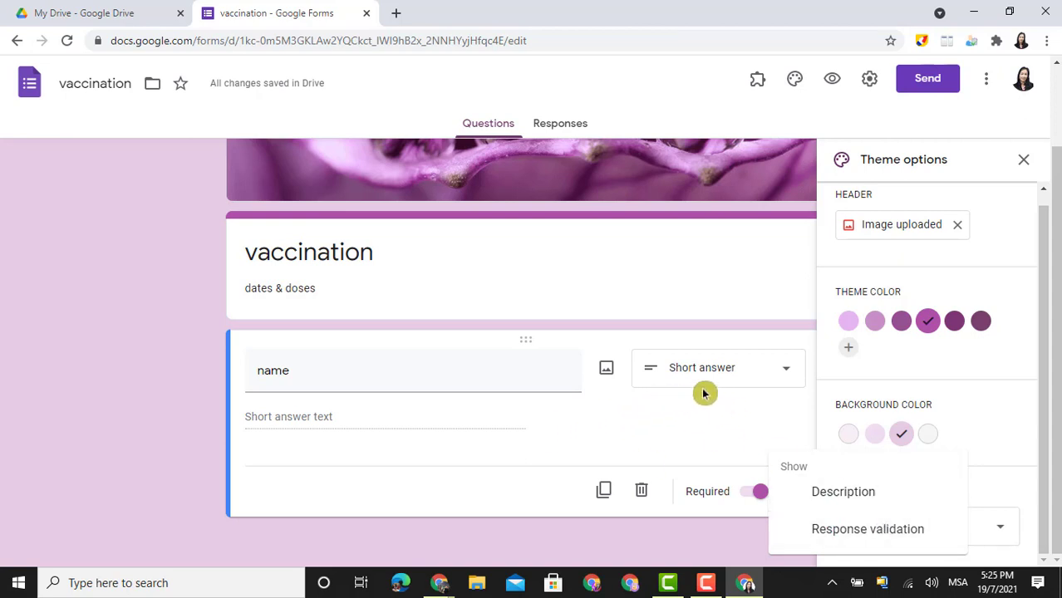
{"action": "left_click", "coordinate": [1017, 163]}
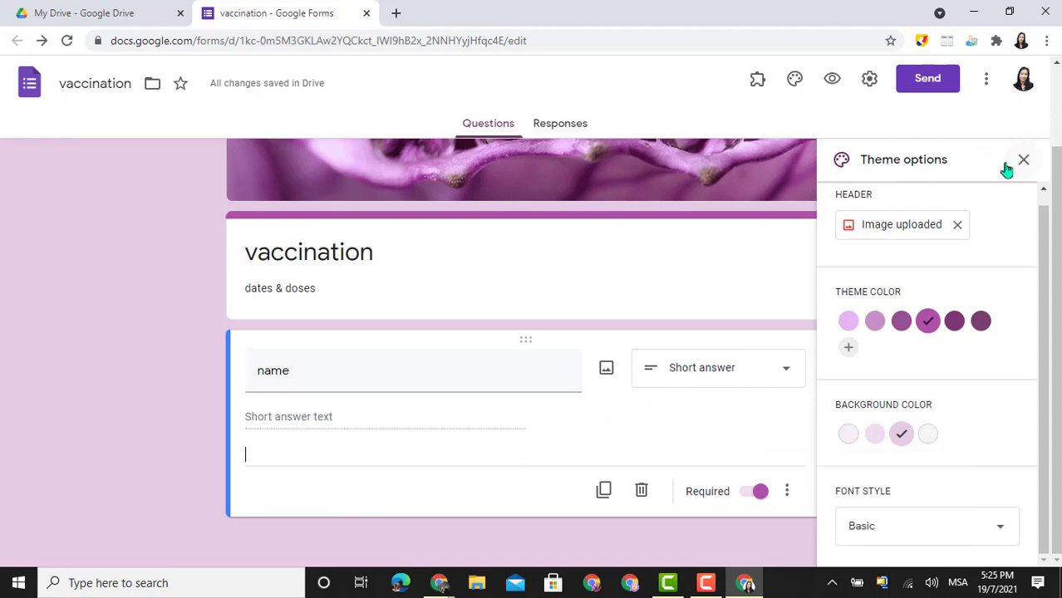
{"action": "left_click", "coordinate": [1024, 159]}
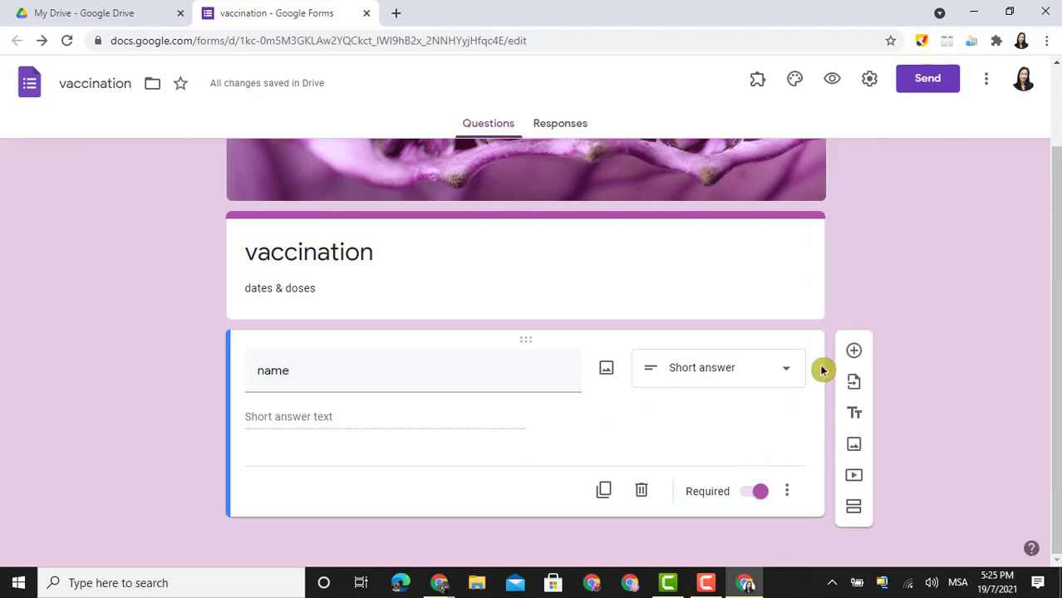
Add a required question below "name" and set its type to Checkboxes
{"action": "left_click", "coordinate": [853, 350]}
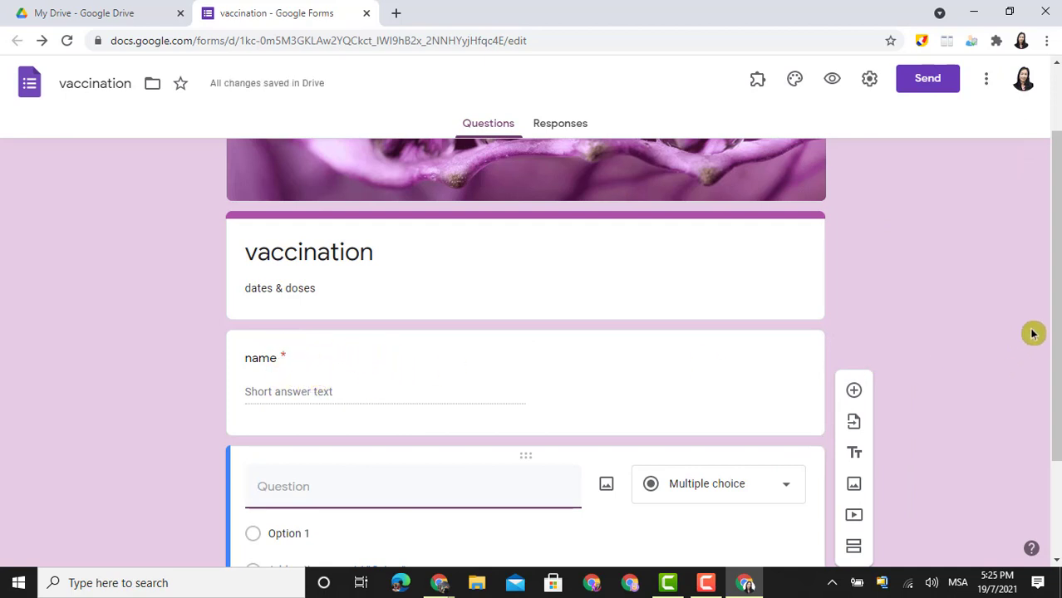
{"action": "left_click_drag", "start_coordinate": [1053, 316], "coordinate": [1058, 443]}
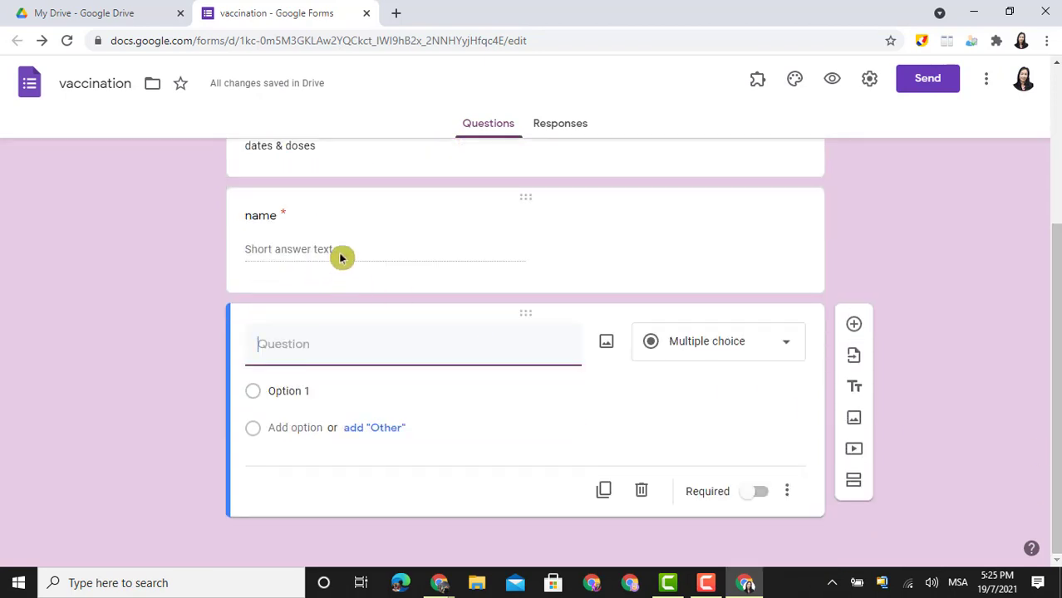
{"action": "left_click", "coordinate": [747, 497]}
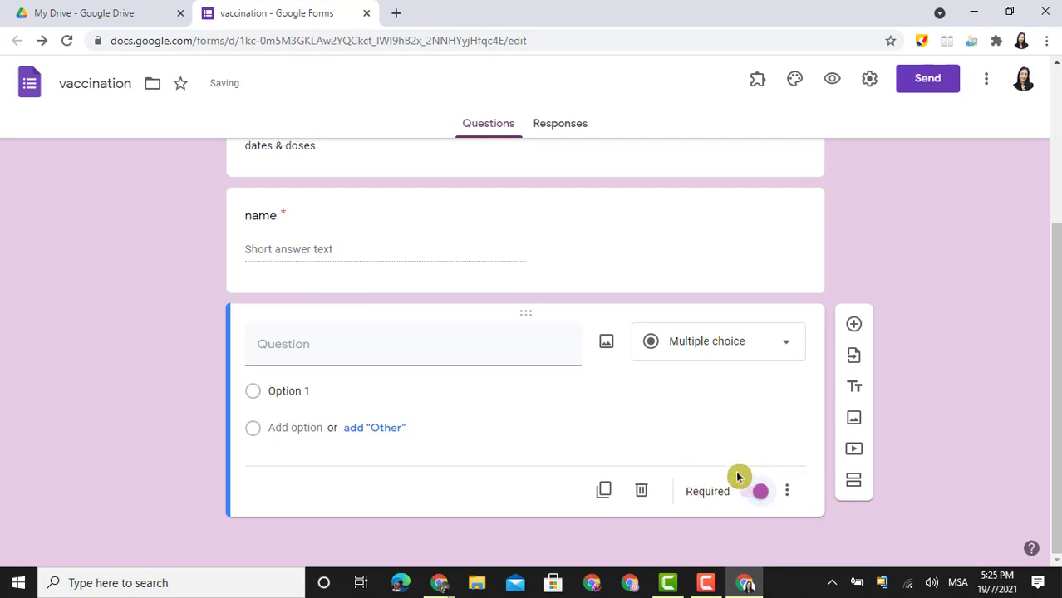
{"action": "left_click", "coordinate": [788, 349]}
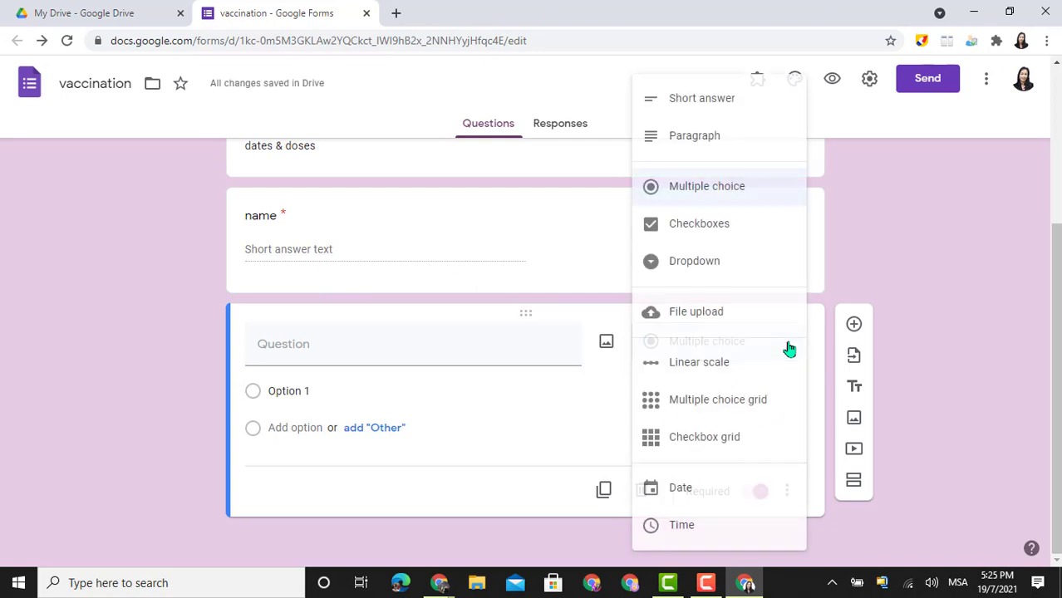
{"action": "left_click", "coordinate": [713, 228]}
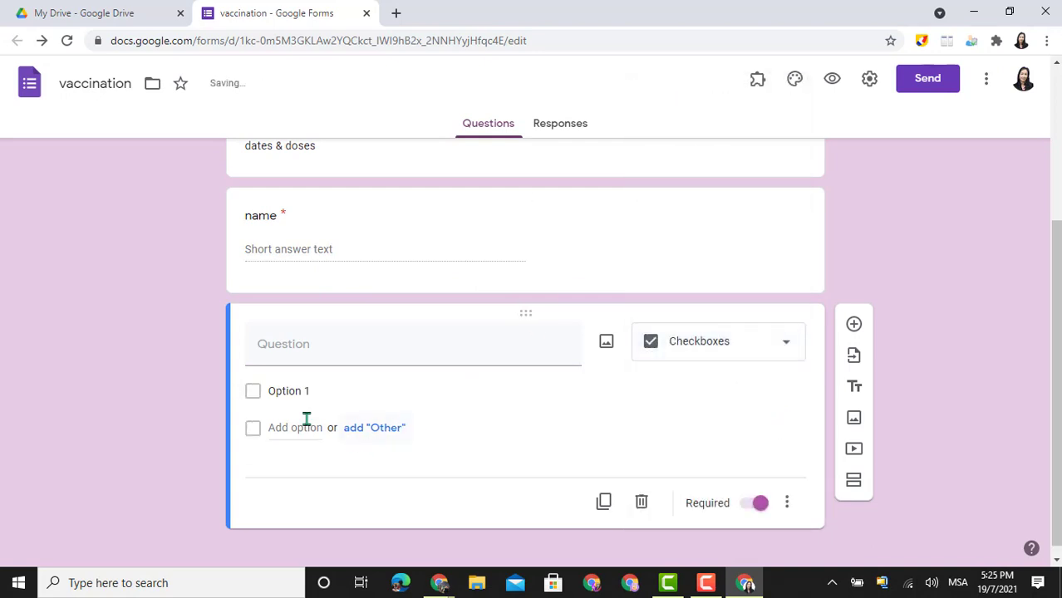
Enter "Have you vaccine ?" as the text of the checkbox question
{"action": "left_click", "coordinate": [287, 346]}
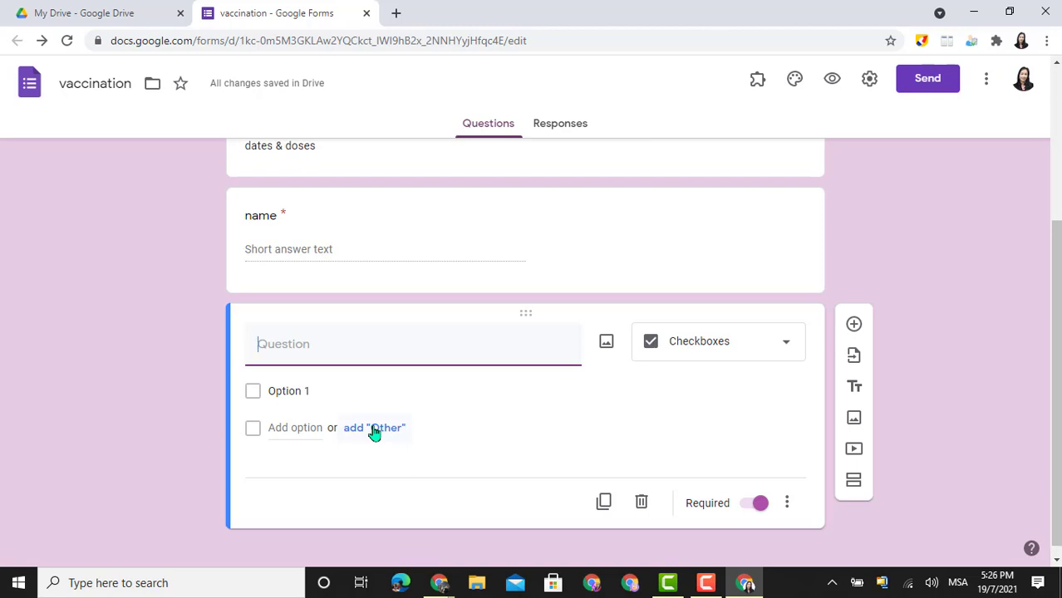
{"action": "type", "text": "i"}
{"action": "key", "text": "BackSpace"}
{"action": "key", "text": "BackSpace"}
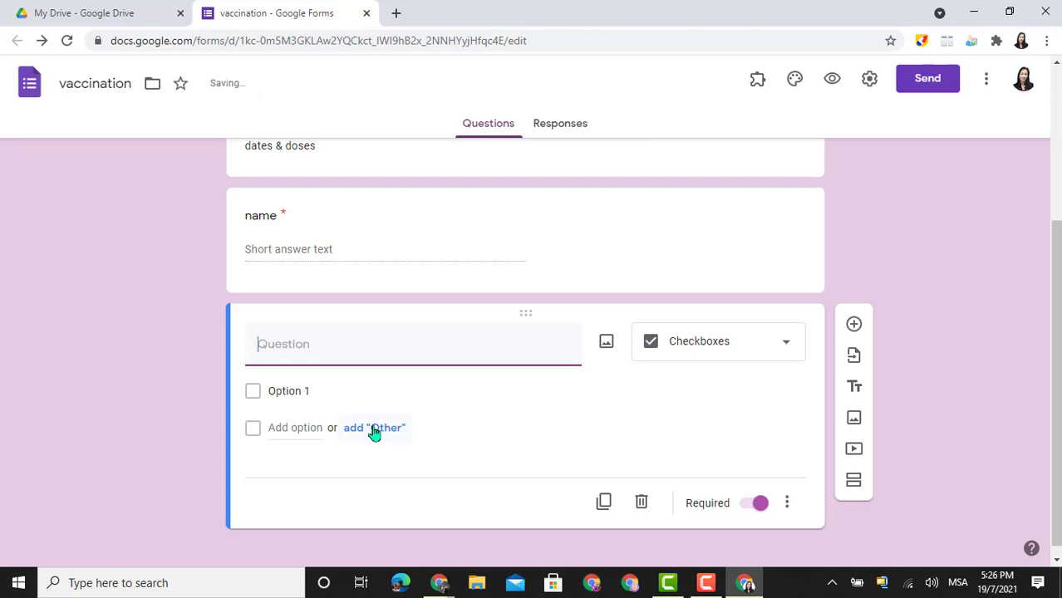
{"action": "type", "text": "Have you vaccine ?"}
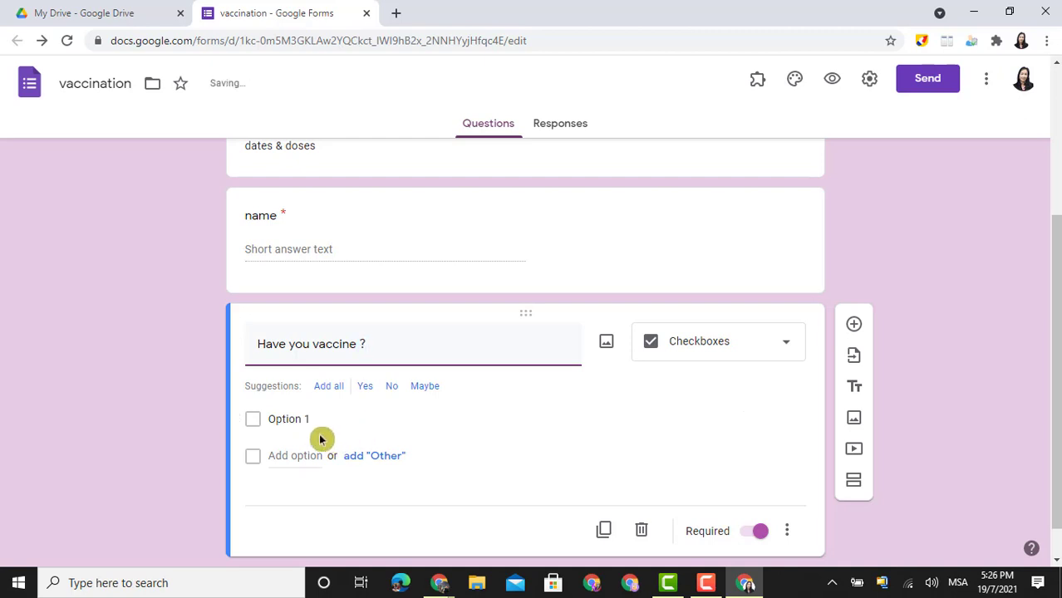
Give the checkbox question the answer options "Yes", "No" and "with appointment date"
{"action": "left_click", "coordinate": [287, 422]}
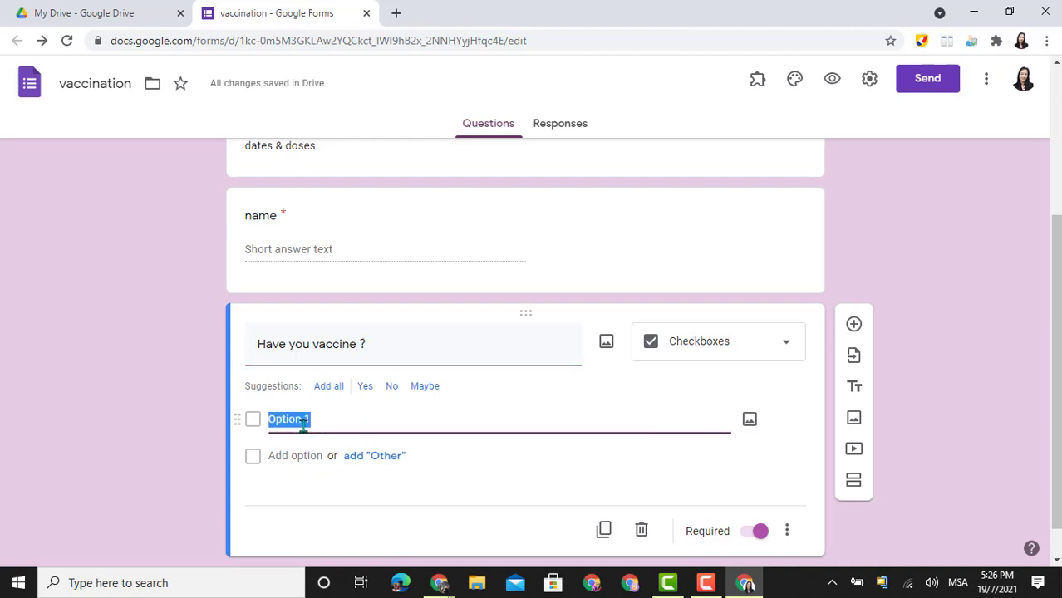
{"action": "type", "text": "Yes"}
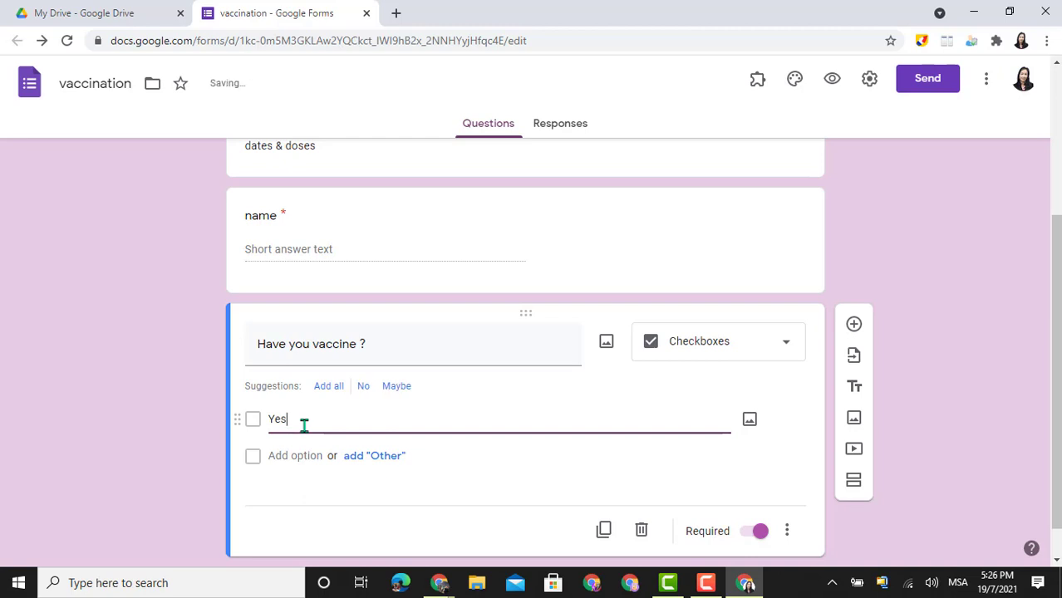
{"action": "left_click", "coordinate": [295, 456]}
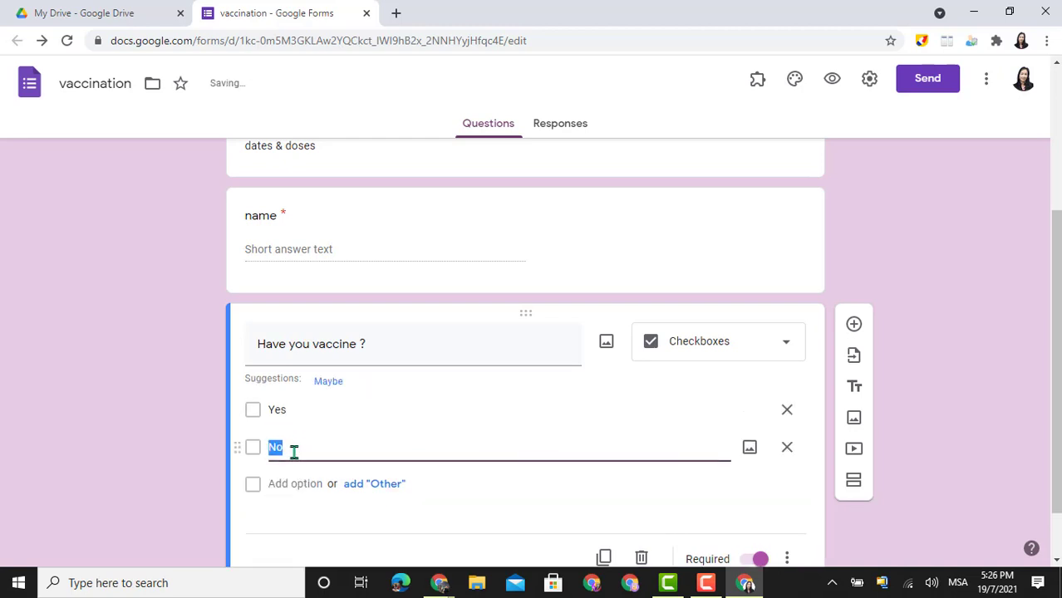
{"action": "type", "text": "N"}
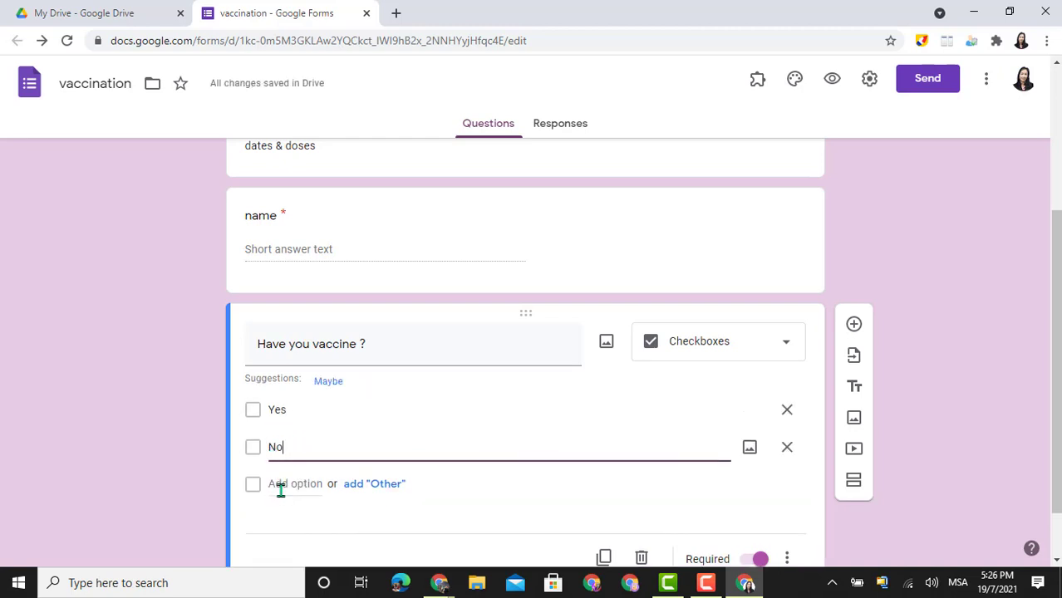
{"action": "left_click", "coordinate": [280, 486]}
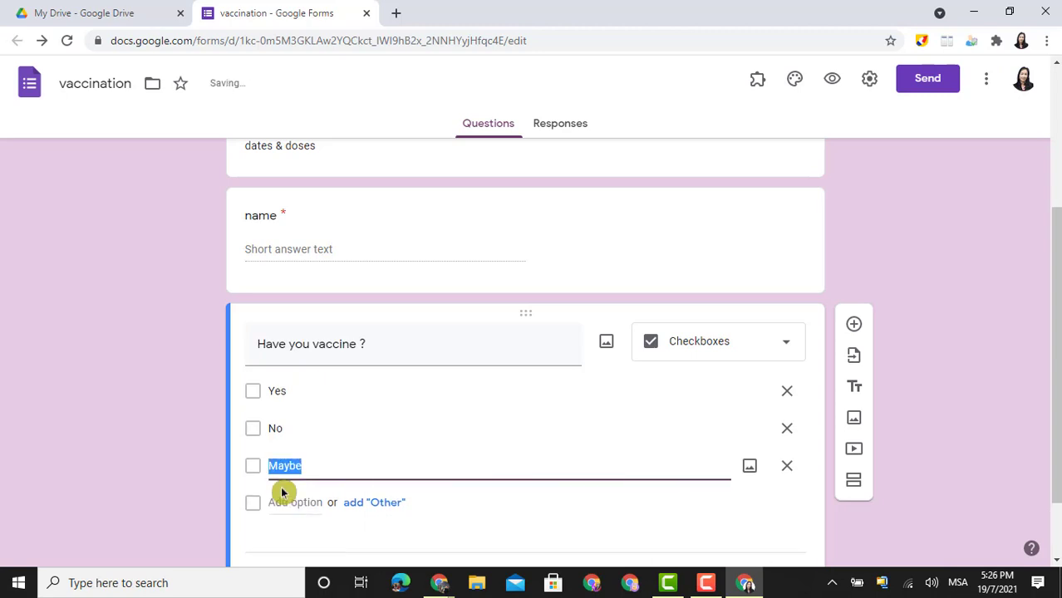
{"action": "type", "text": "with appoin"}
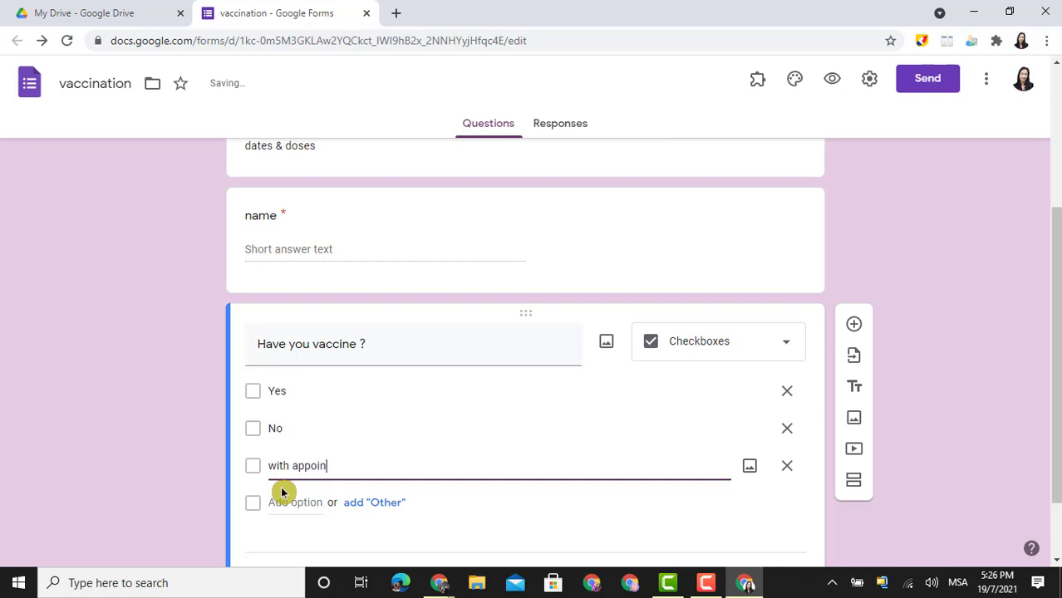
{"action": "type", "text": "tment date"}
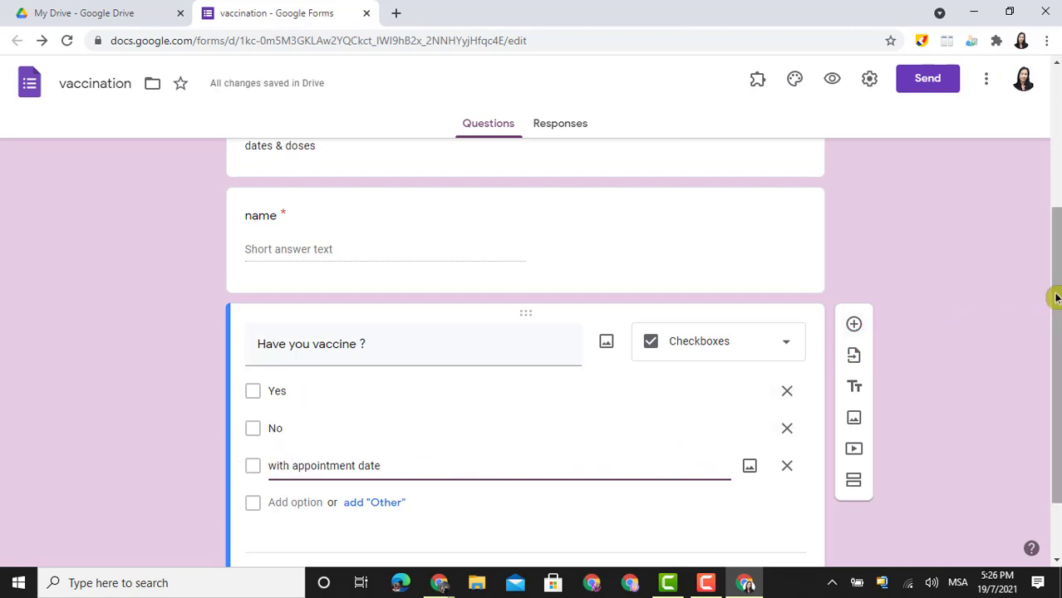
Duplicate the "Have you vaccine ?" question and change the copy's type to Multiple choice
{"action": "scroll", "coordinate": [1056, 297], "scroll_direction": "down", "scroll_amount": 1}
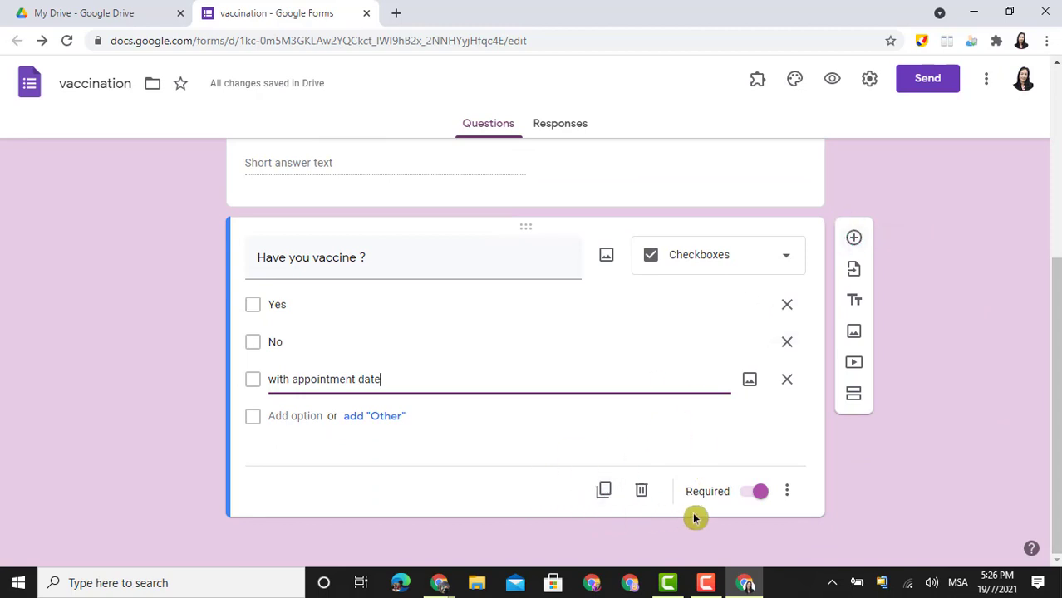
{"action": "left_click", "coordinate": [604, 490]}
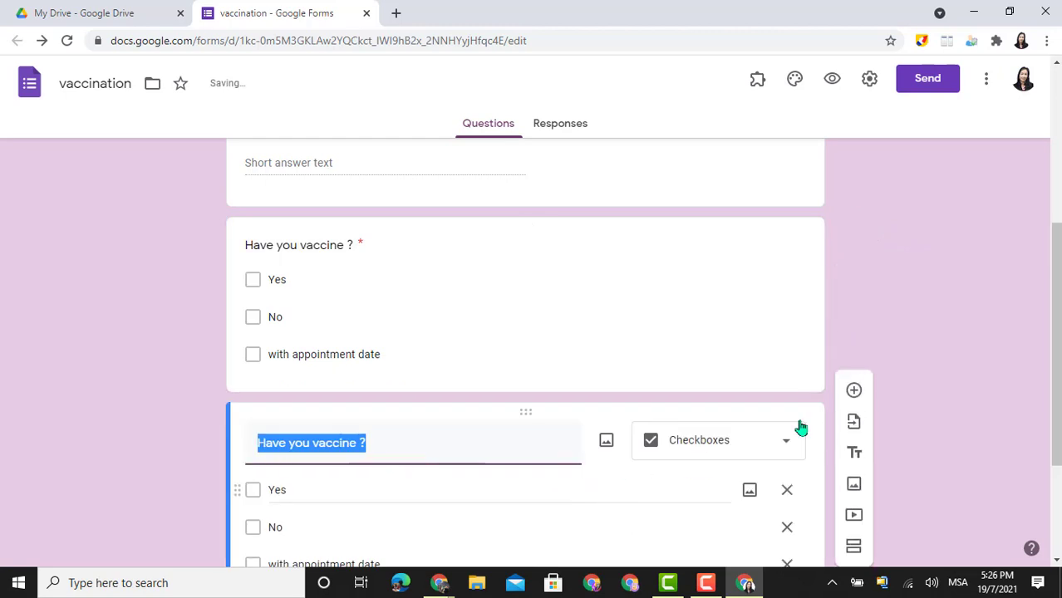
{"action": "left_click_drag", "start_coordinate": [1056, 293], "coordinate": [1056, 387]}
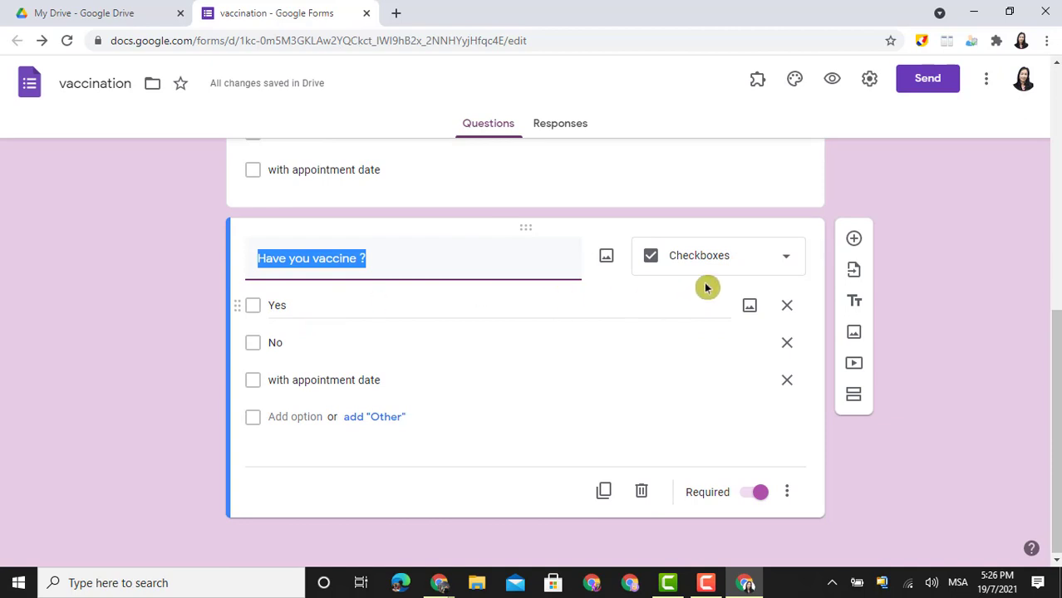
{"action": "left_click", "coordinate": [782, 257]}
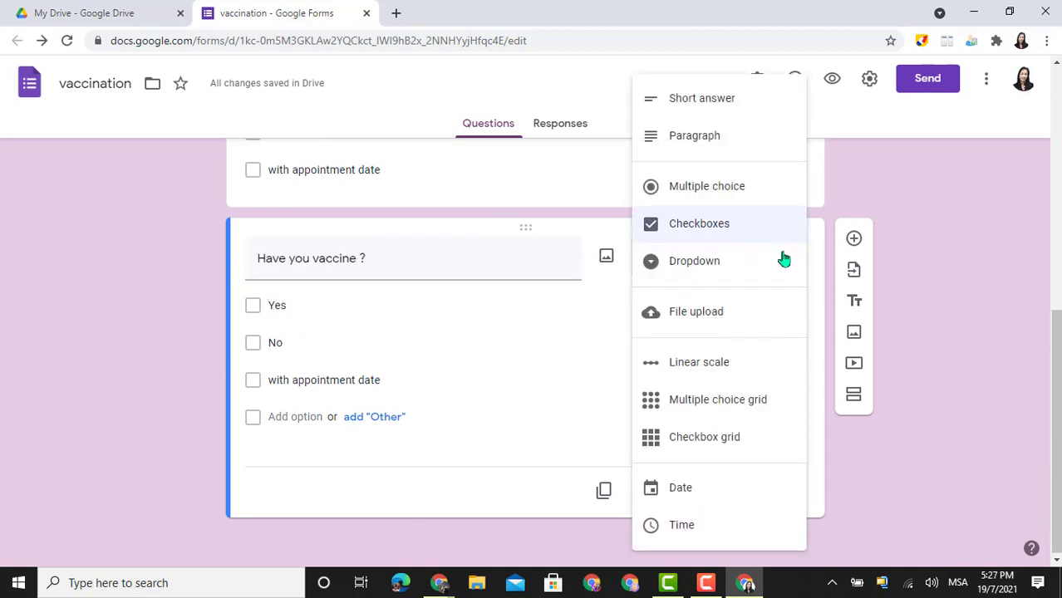
{"action": "left_click", "coordinate": [725, 189]}
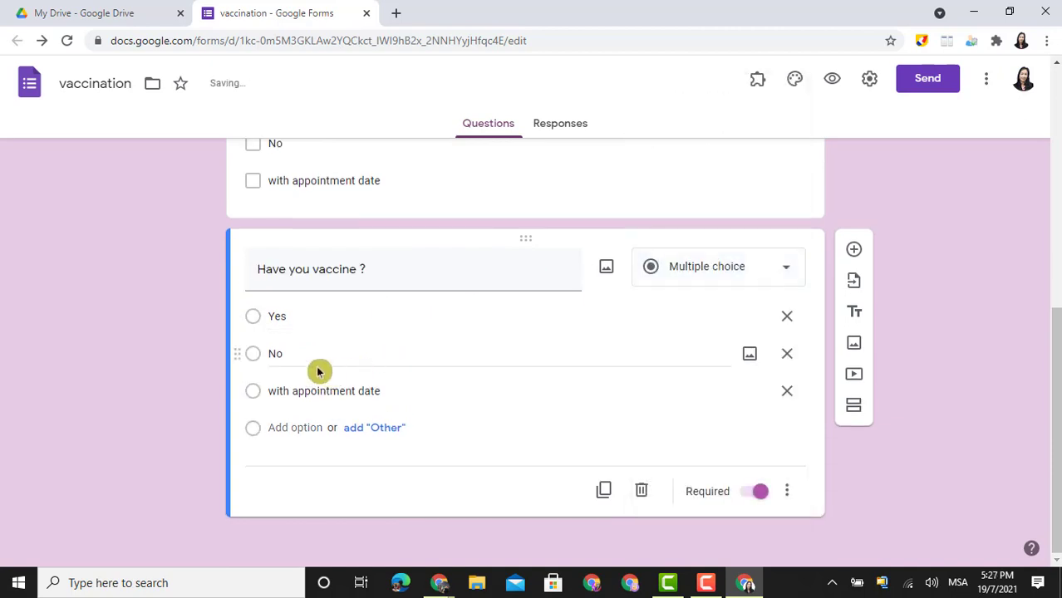
Remove the "No" option from the duplicated question and replace its text with "ID MYSEJAHTERA"
{"action": "triple_click", "coordinate": [261, 266]}
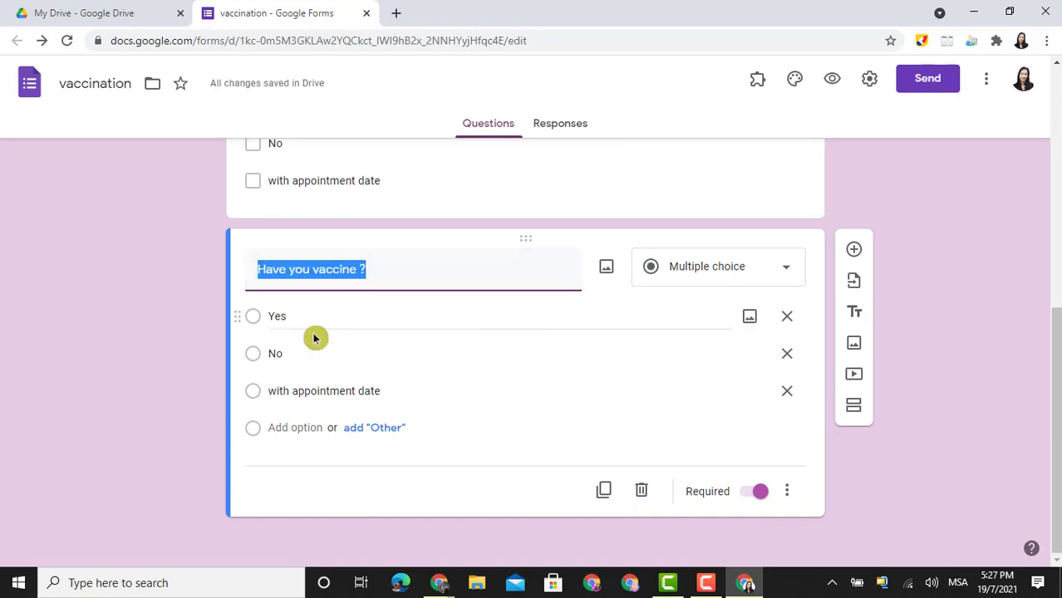
{"action": "left_click", "coordinate": [249, 591]}
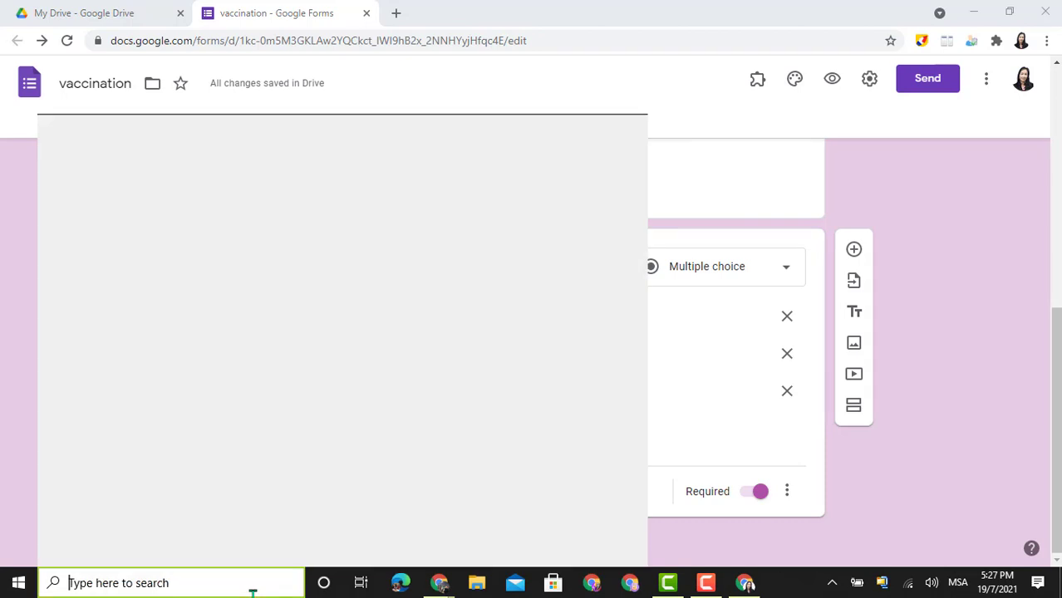
{"action": "left_click", "coordinate": [771, 368]}
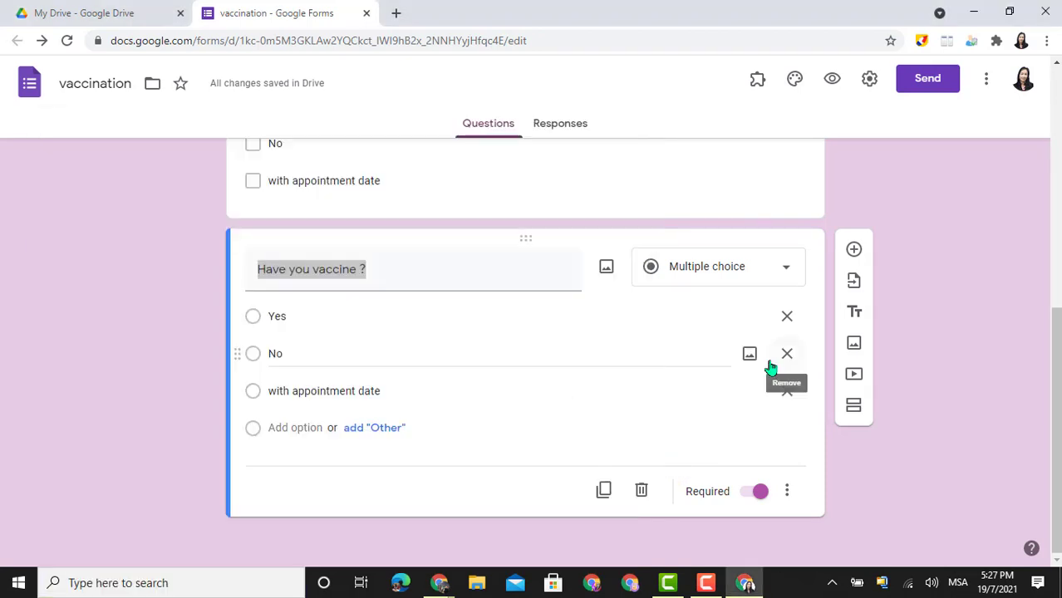
{"action": "left_click", "coordinate": [771, 366]}
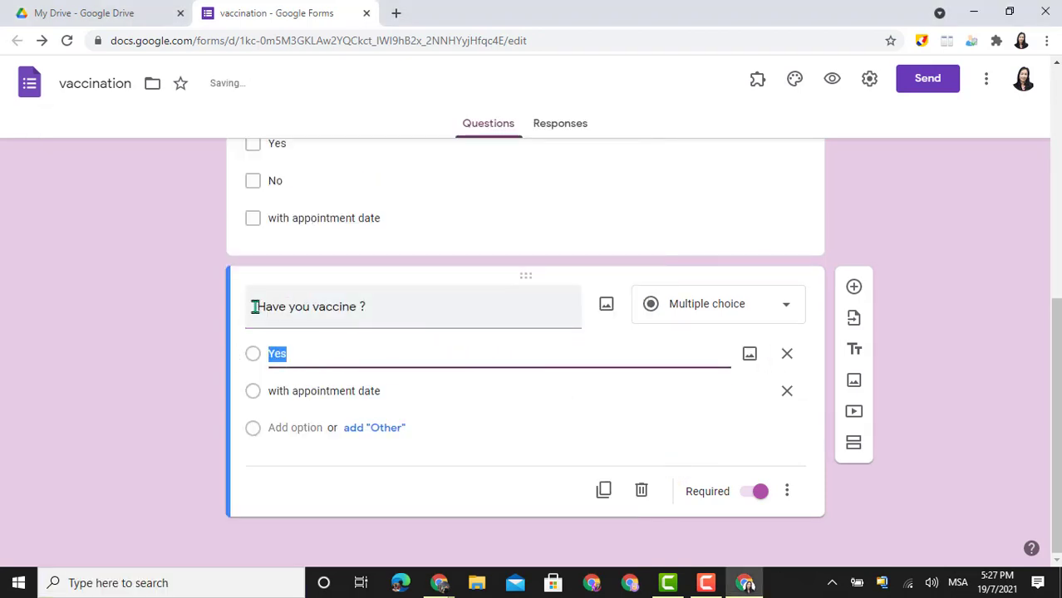
{"action": "left_click_drag", "start_coordinate": [255, 306], "coordinate": [375, 303]}
{"action": "key", "text": "BackSpace"}
{"action": "type", "text": "ID "}
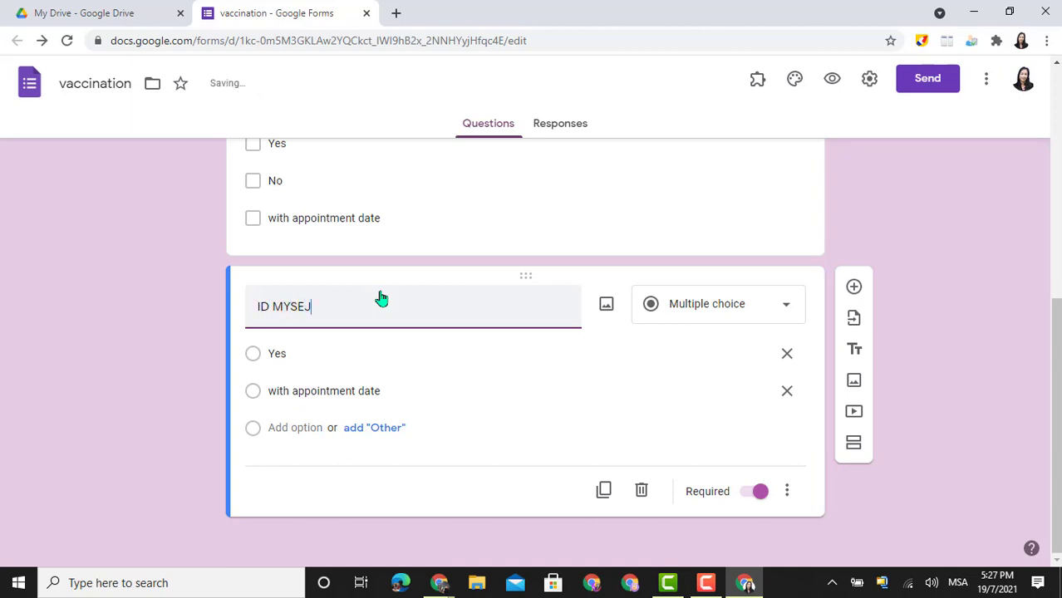
{"action": "type", "text": "MYSEJAHTERA"}
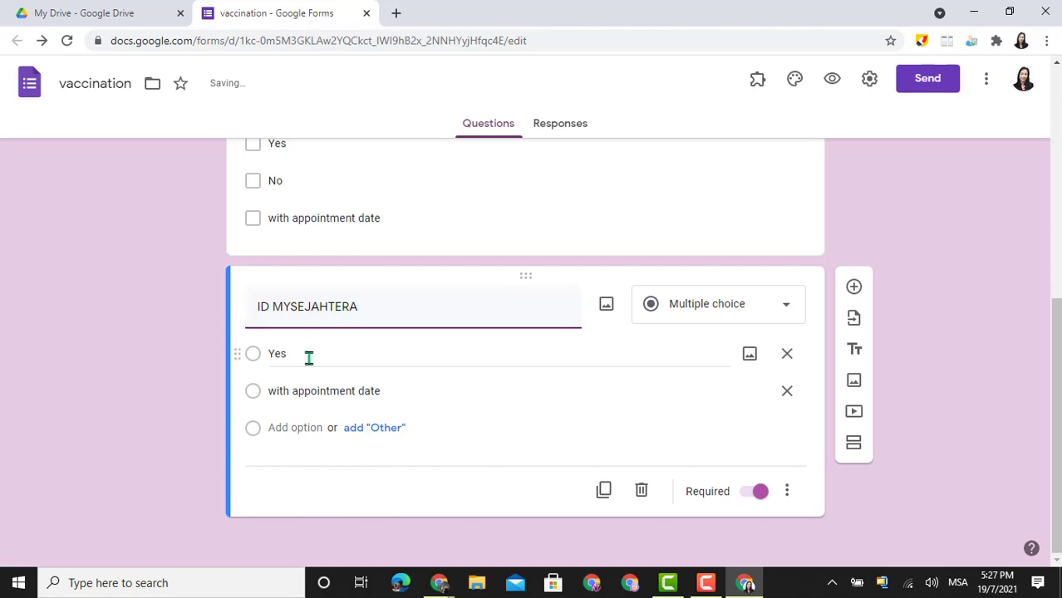
Change the type of the "ID MYSEJAHTERA" question to Short answer
{"action": "left_click", "coordinate": [788, 320]}
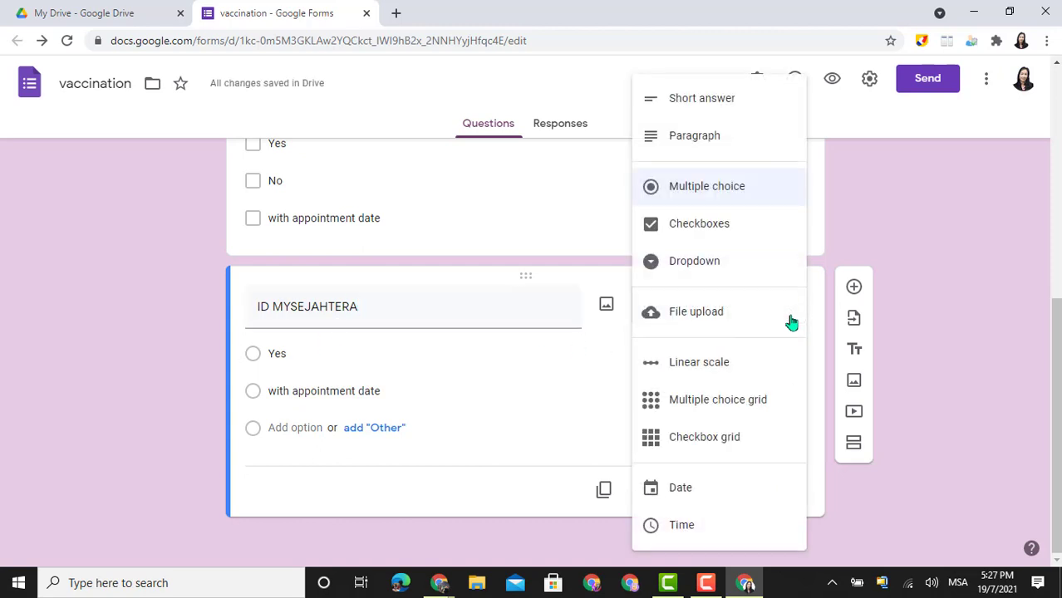
{"action": "left_click", "coordinate": [715, 100]}
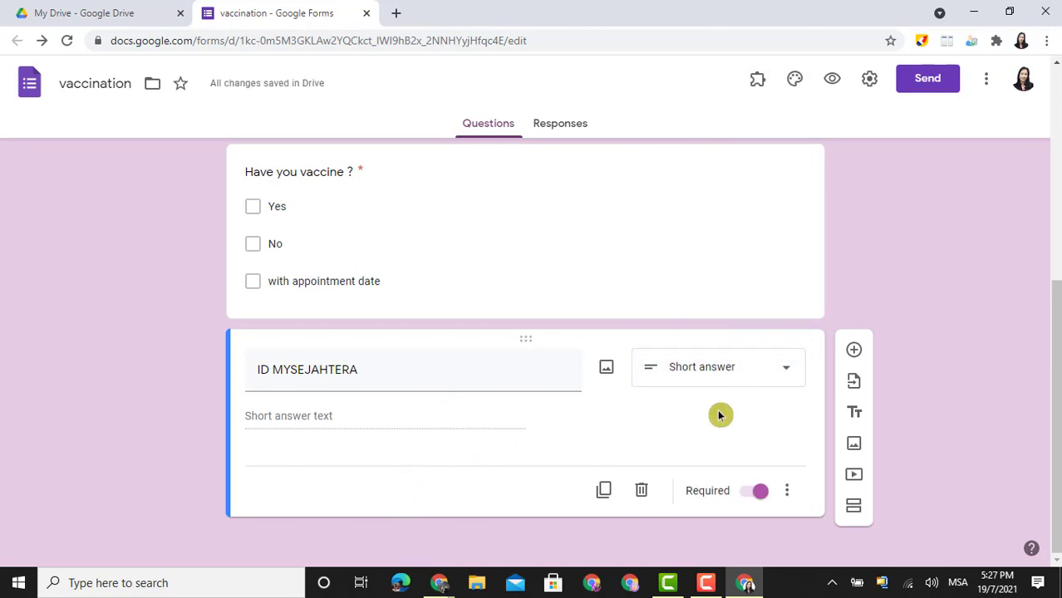
{"action": "left_click", "coordinate": [786, 493]}
{"action": "left_click", "coordinate": [979, 351]}
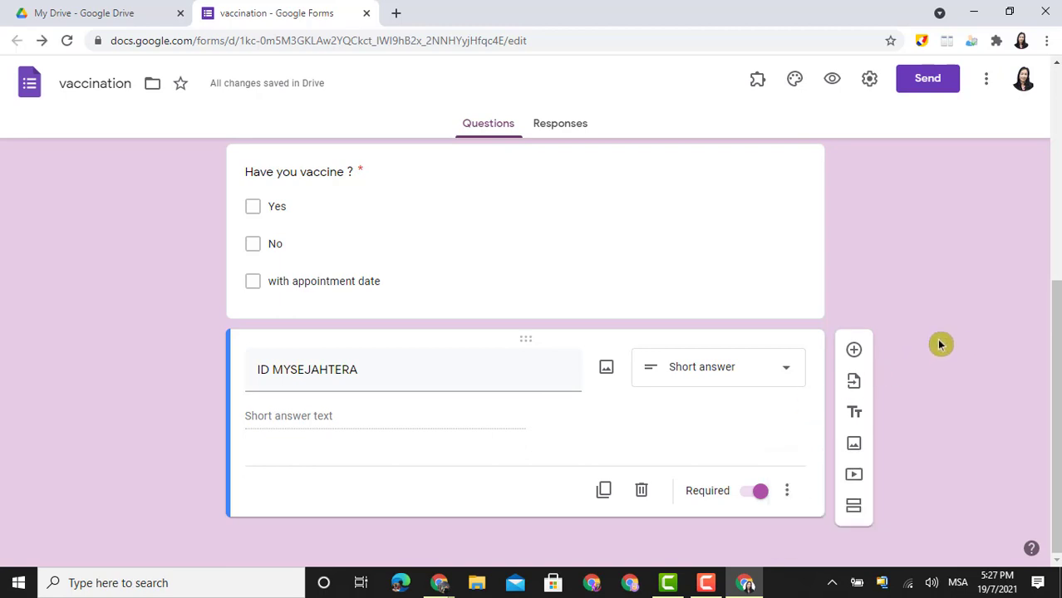
Add a Checkboxes question below "ID MYSEJAHTERA" with the text "SICKNESS"
{"action": "left_click", "coordinate": [853, 350]}
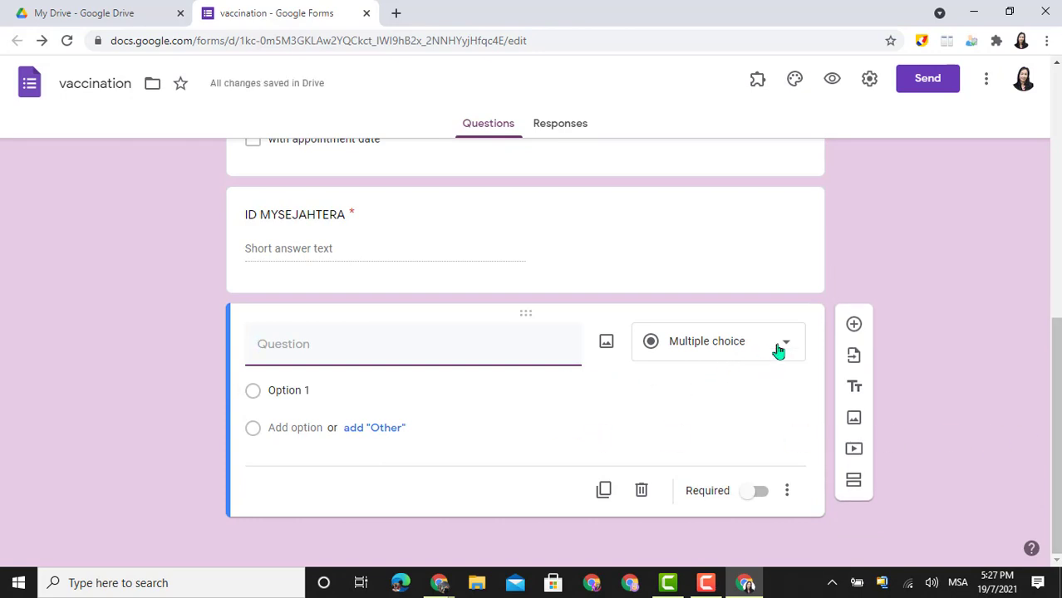
{"action": "left_click", "coordinate": [785, 349]}
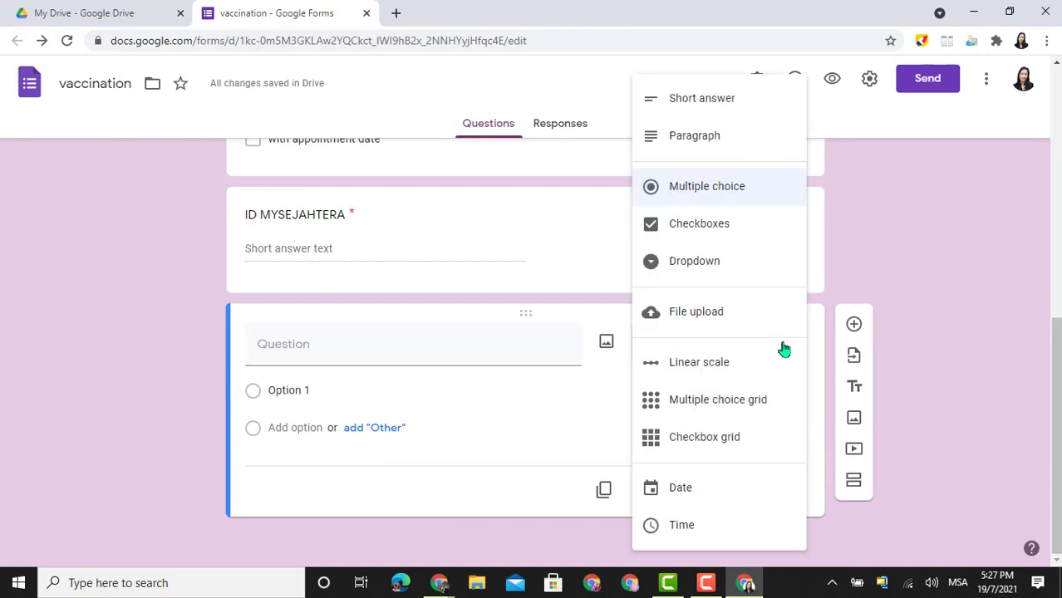
{"action": "left_click", "coordinate": [688, 226]}
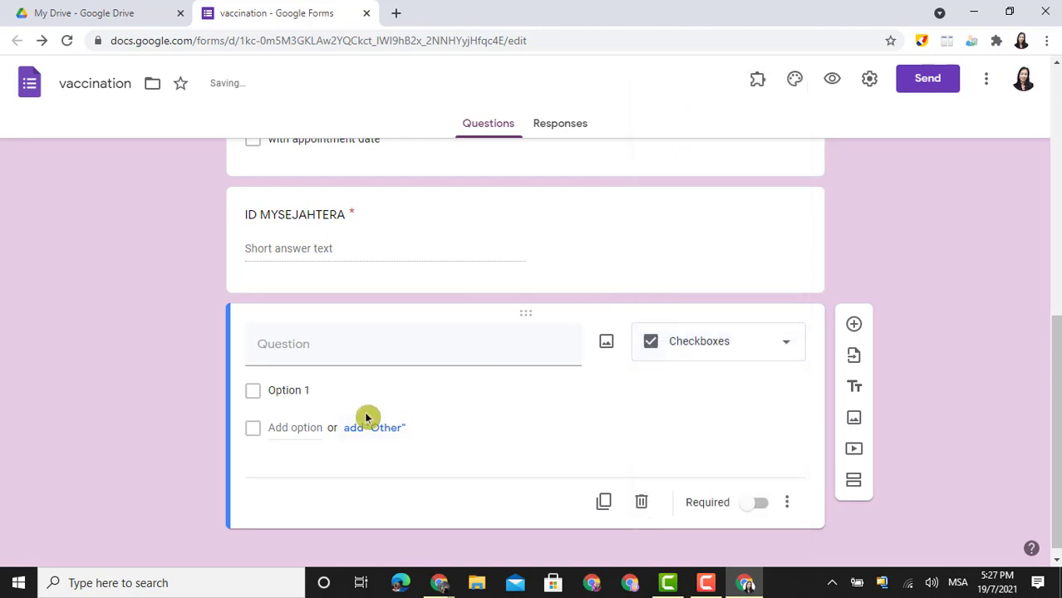
{"action": "left_click", "coordinate": [303, 354]}
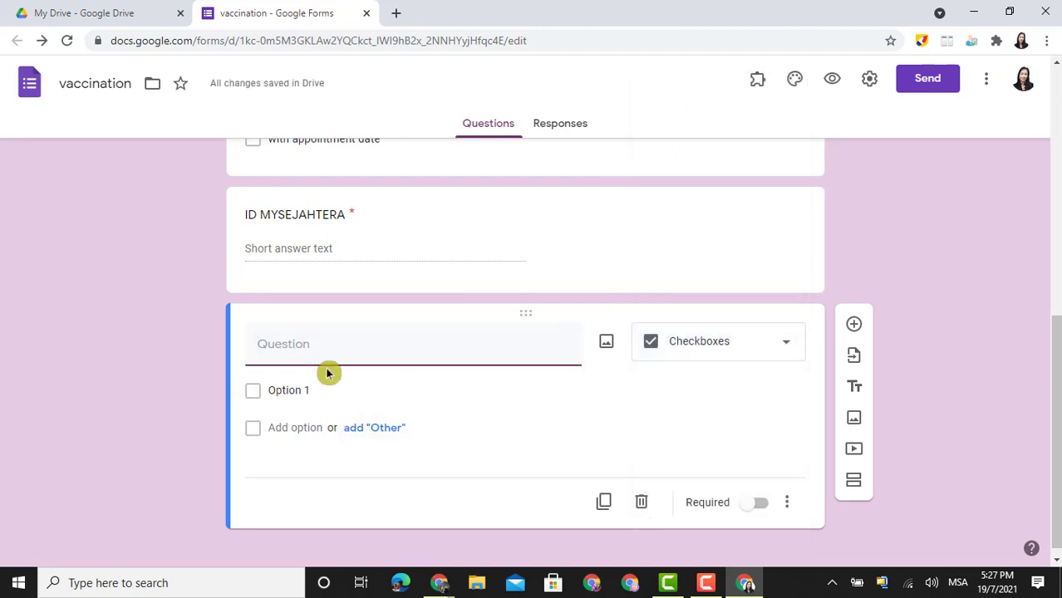
{"action": "type", "text": "SICKNESS"}
Give the "SICKNESS" question the options "HEART PROBLEM" and "ASTHMA" and make it required
{"action": "left_click", "coordinate": [304, 391]}
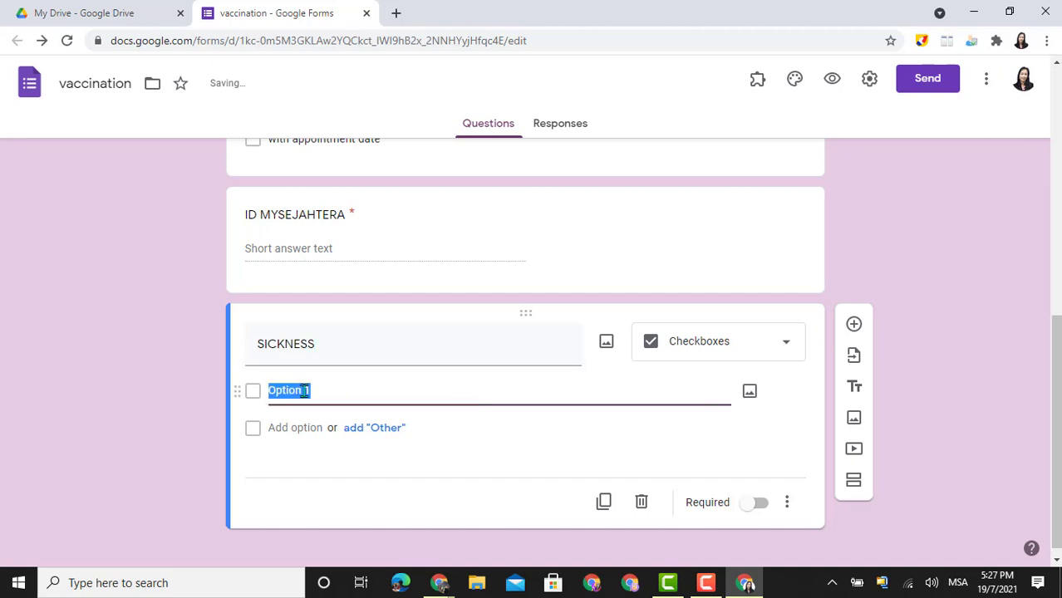
{"action": "type", "text": "HEART"}
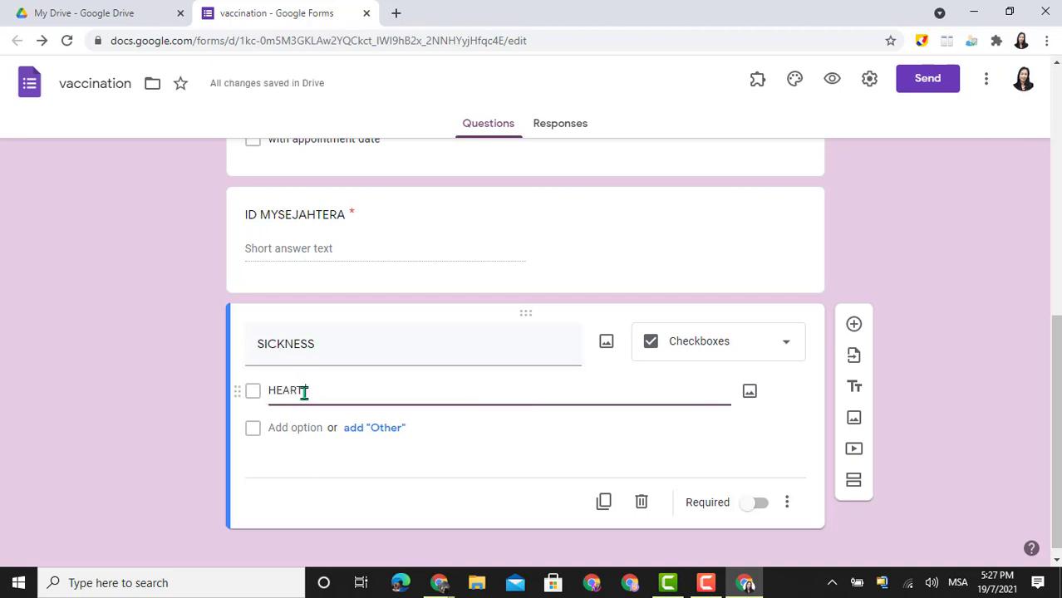
{"action": "type", "text": " PROBLEM"}
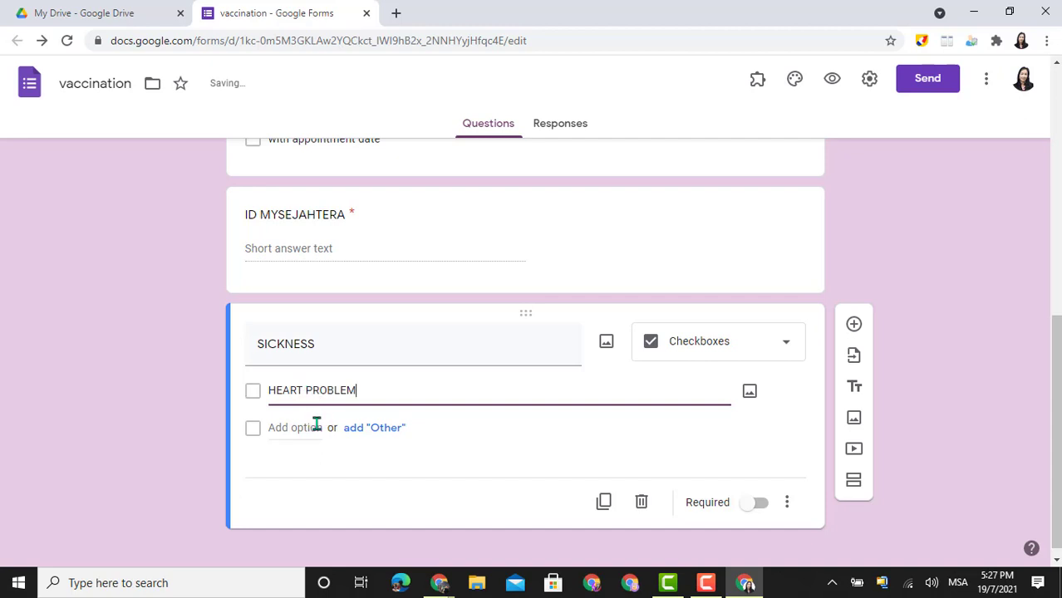
{"action": "left_click", "coordinate": [315, 426]}
{"action": "type", "text": "ASTHMA"}
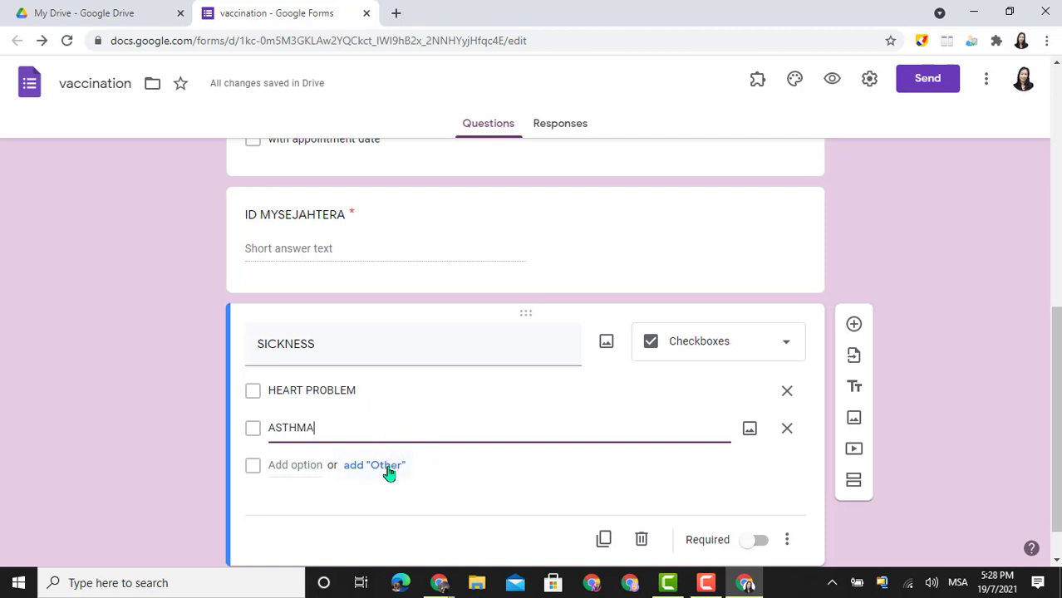
{"action": "left_click", "coordinate": [436, 478]}
{"action": "left_click", "coordinate": [757, 540]}
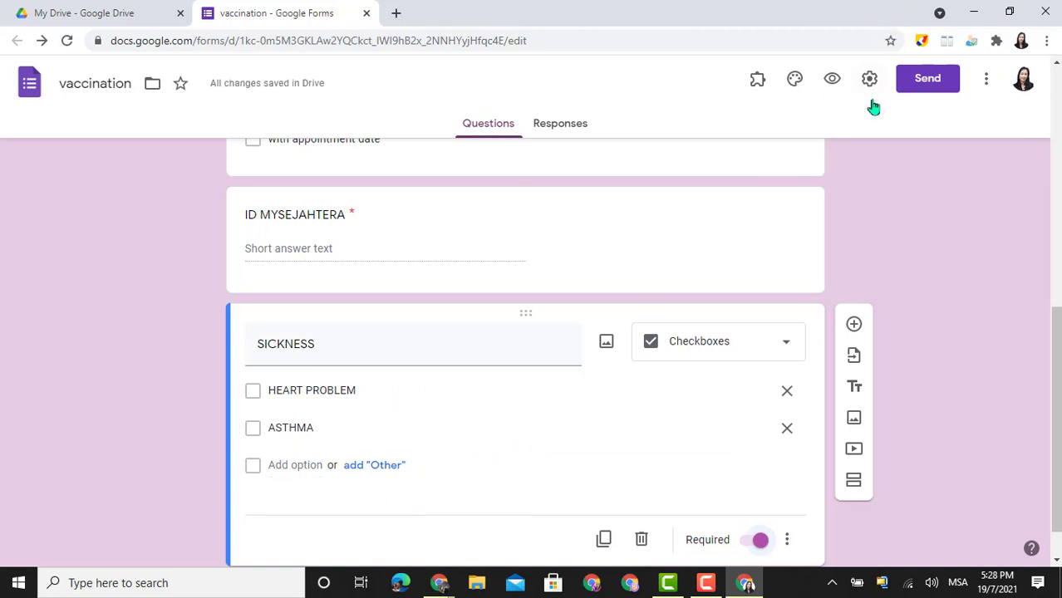
Open the Forms add-ons marketplace and search it for "Other Etc"
{"action": "left_click", "coordinate": [986, 81]}
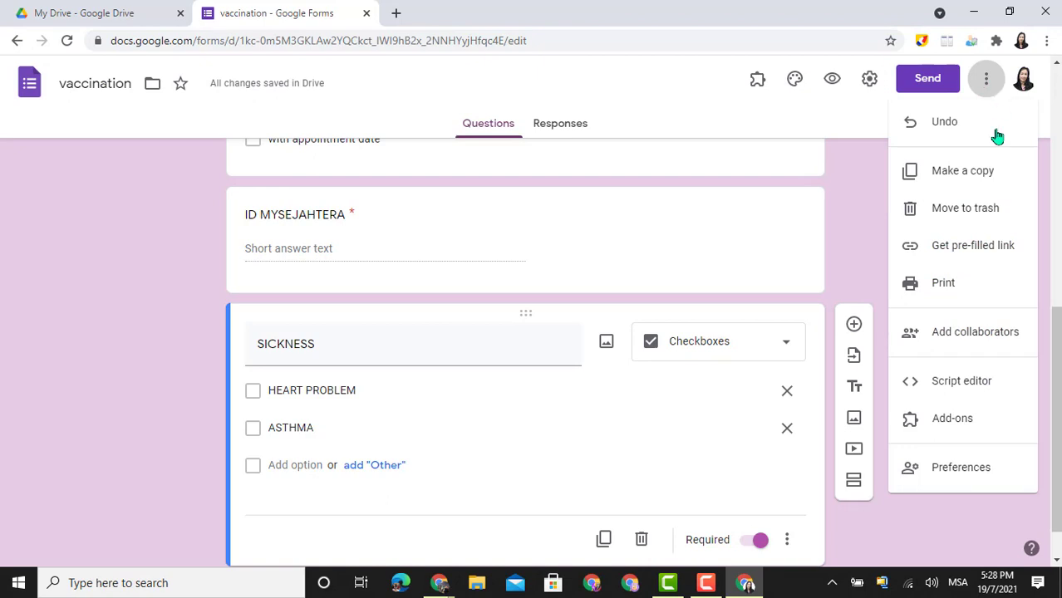
{"action": "left_click", "coordinate": [960, 422]}
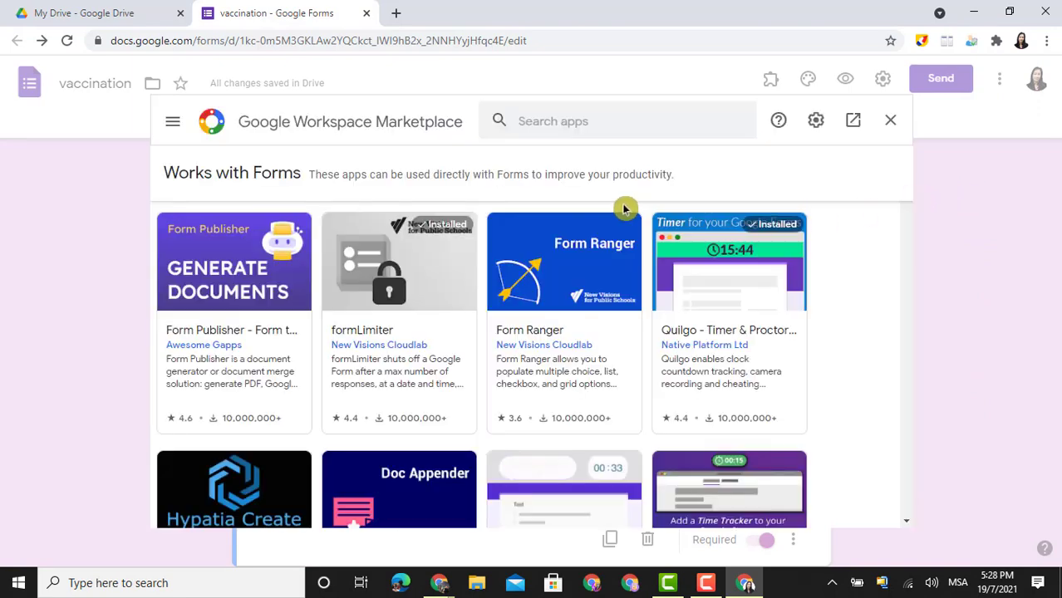
{"action": "left_click", "coordinate": [559, 120]}
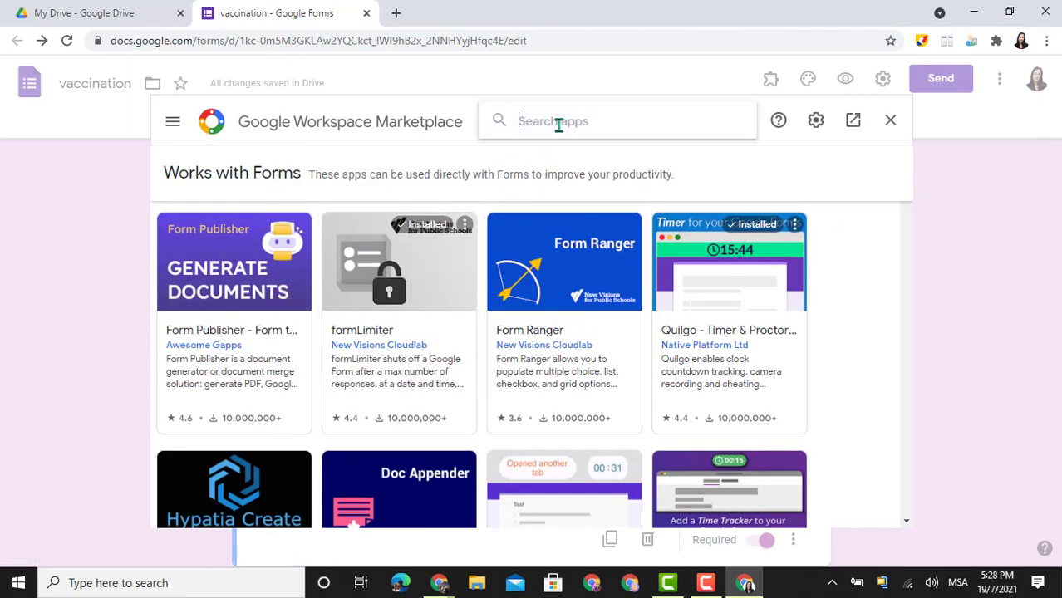
{"action": "type", "text": "other"}
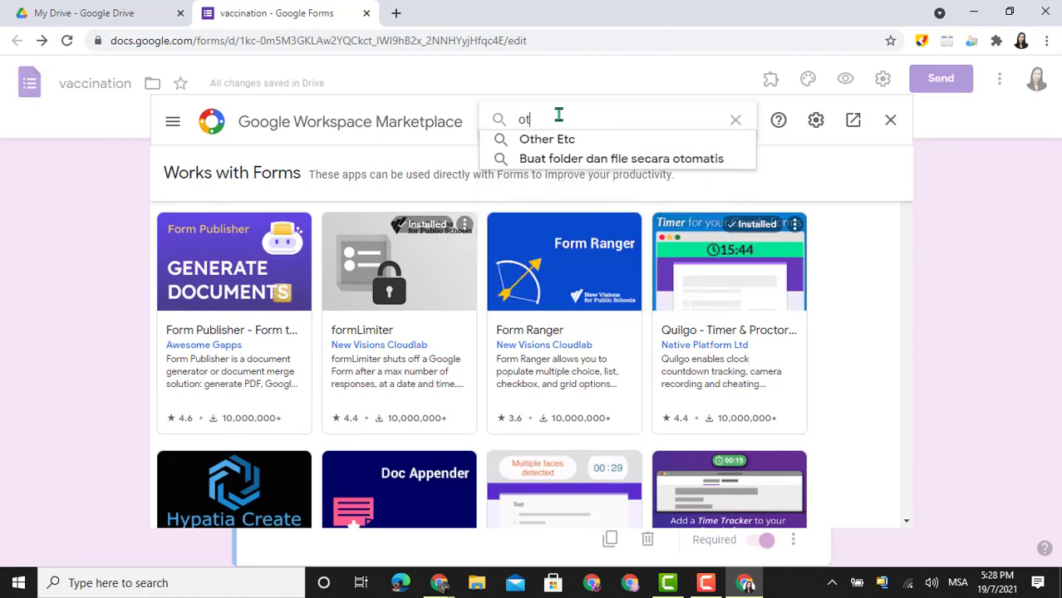
{"action": "left_click", "coordinate": [540, 140]}
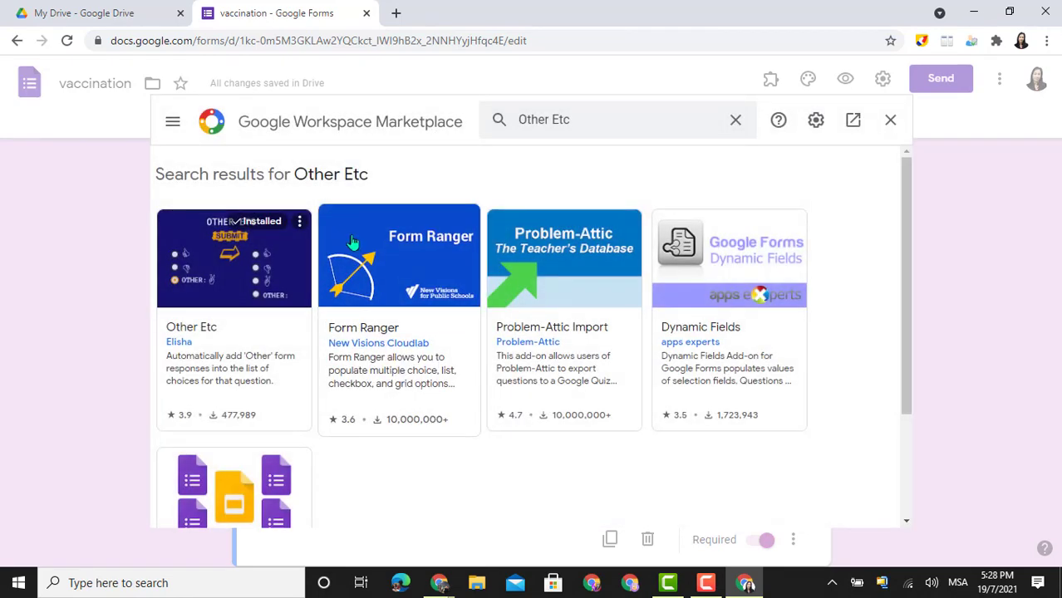
Open the Other Etc add-on's listing and uninstall the existing installation
{"action": "left_click", "coordinate": [258, 257]}
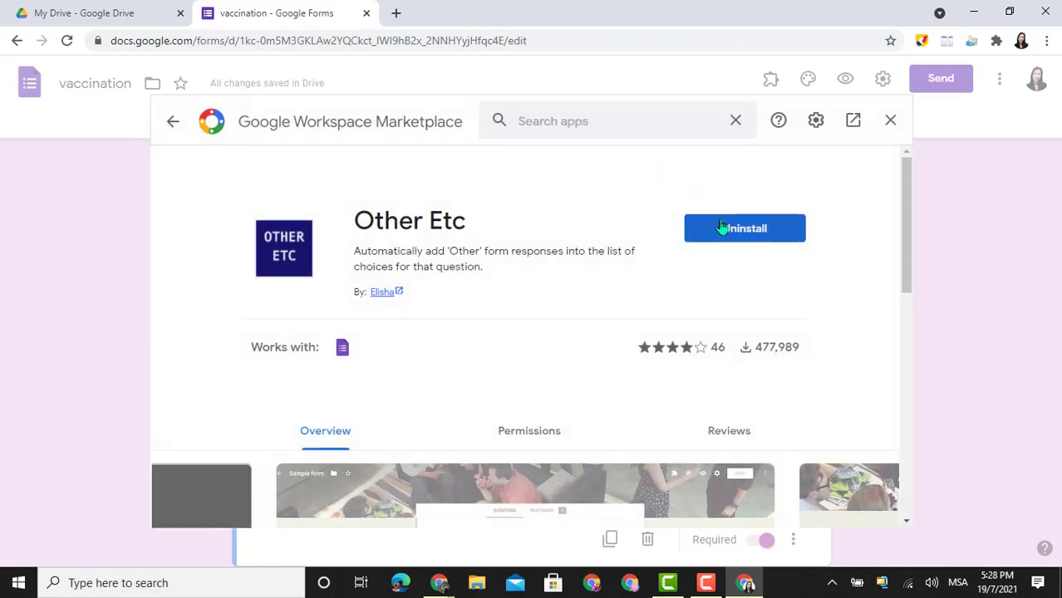
{"action": "left_click", "coordinate": [731, 232]}
{"action": "left_click", "coordinate": [609, 399]}
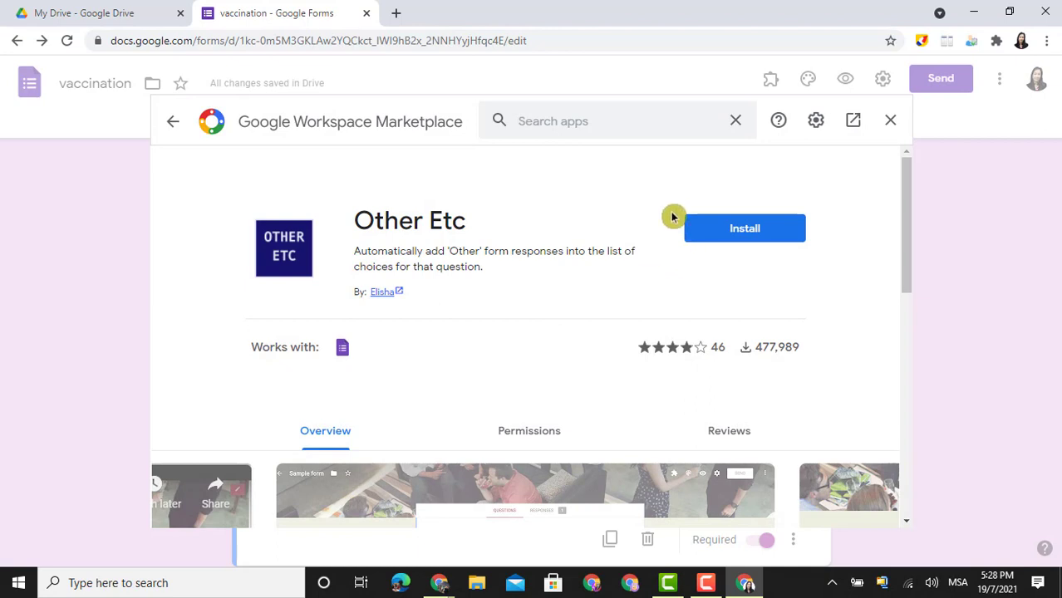
Install the Other Etc add-on, choosing the listed Google account and allowing the requested access
{"action": "left_click", "coordinate": [732, 233]}
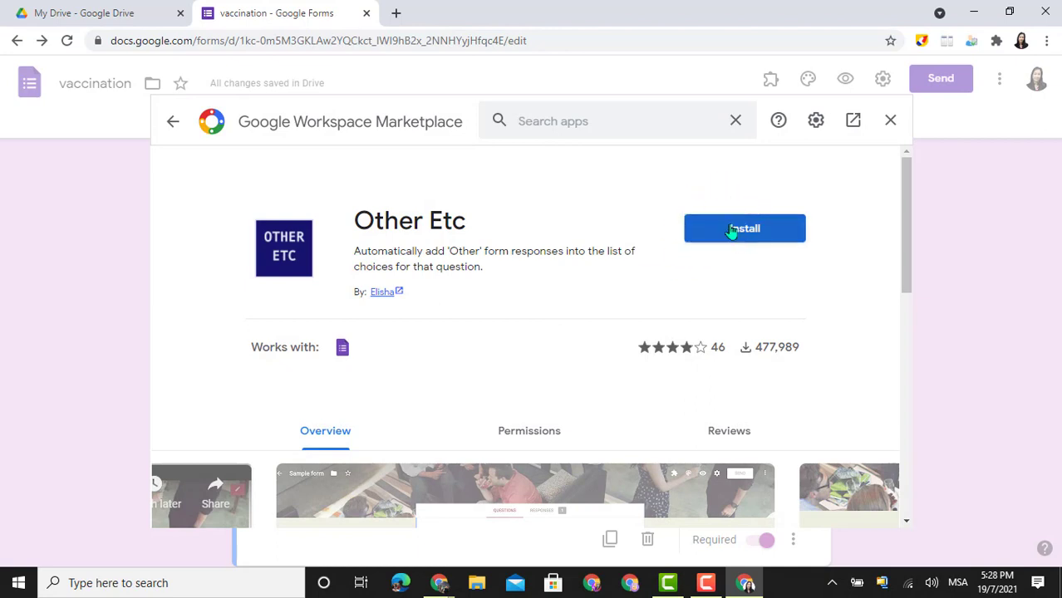
{"action": "left_click", "coordinate": [630, 404]}
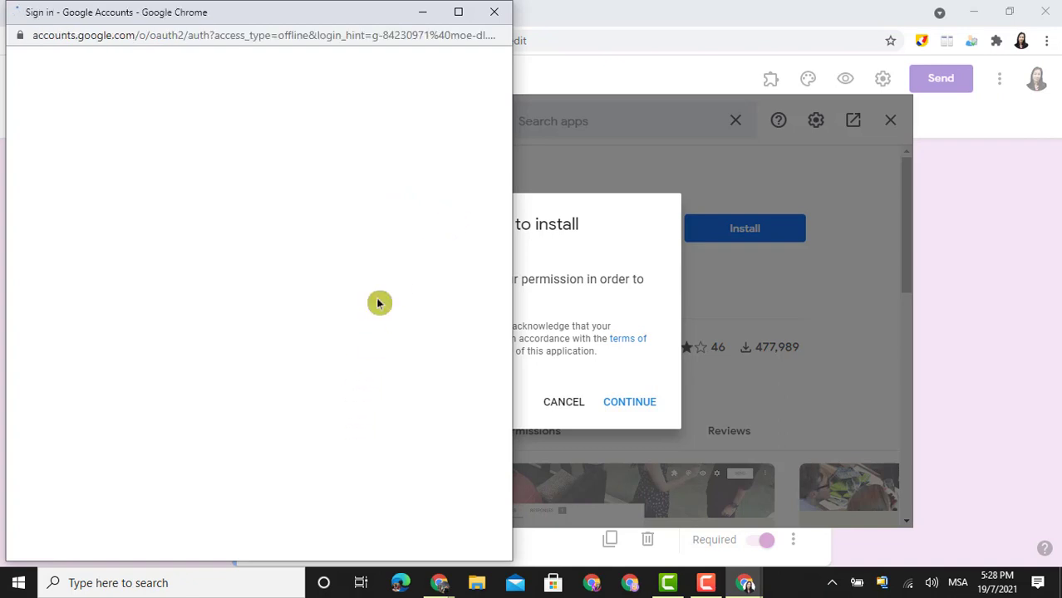
{"action": "left_click_drag", "start_coordinate": [410, 423], "coordinate": [441, 523]}
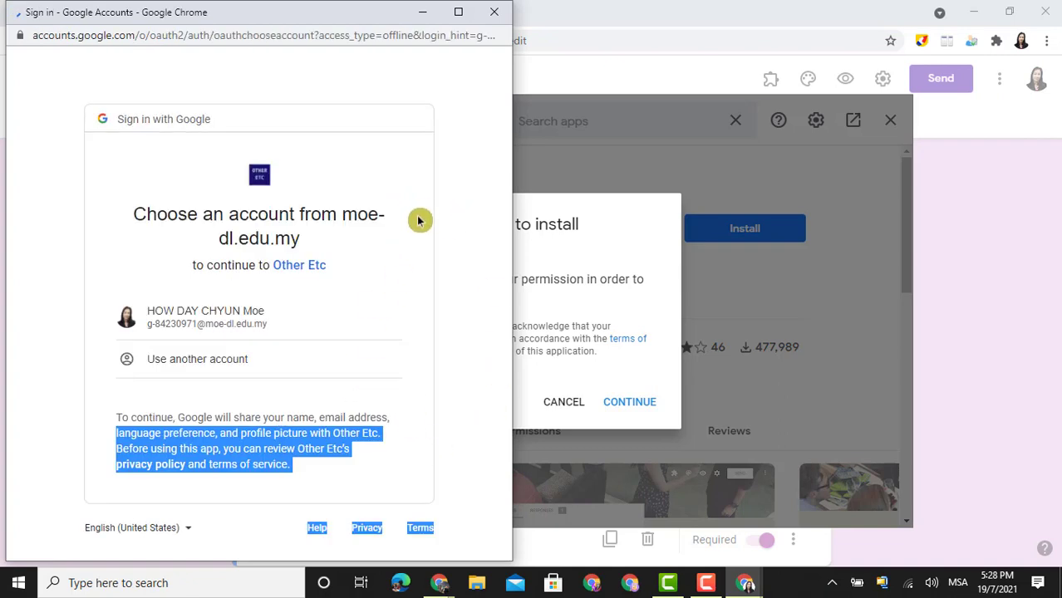
{"action": "left_click", "coordinate": [477, 349]}
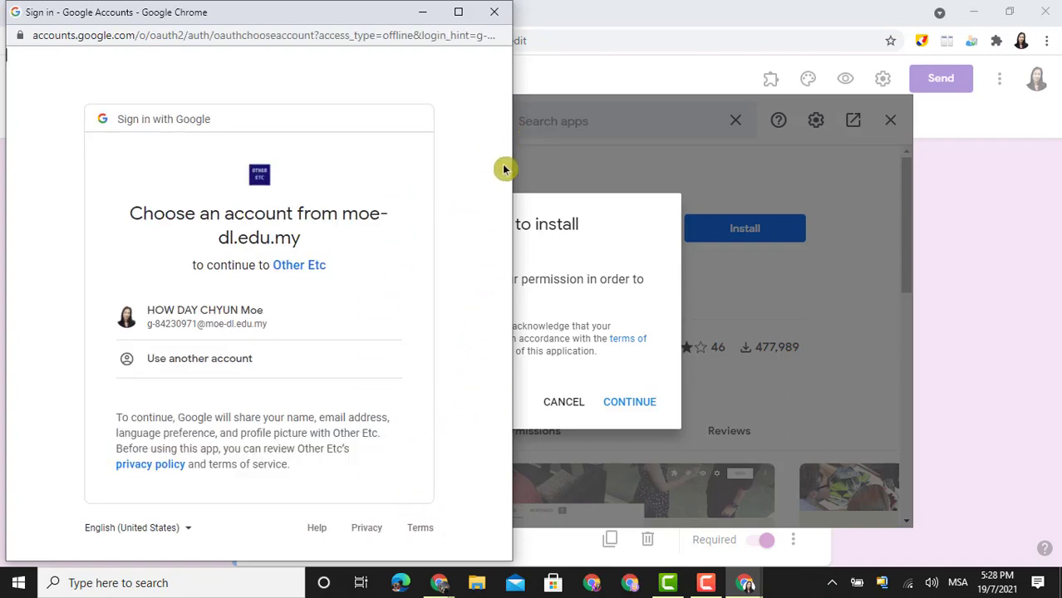
{"action": "left_click_drag", "start_coordinate": [431, 339], "coordinate": [432, 404]}
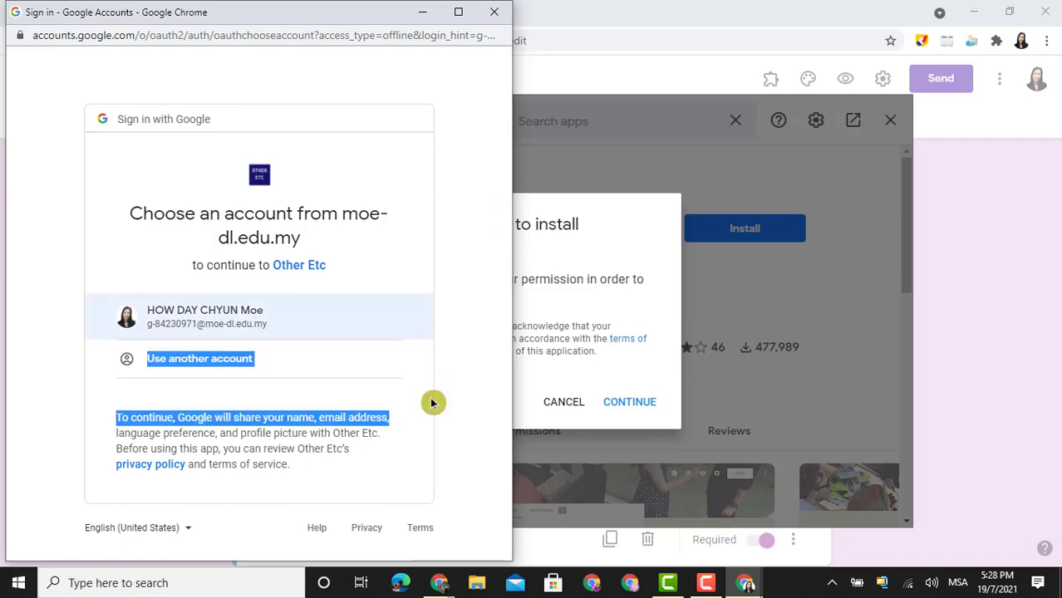
{"action": "left_click", "coordinate": [316, 320]}
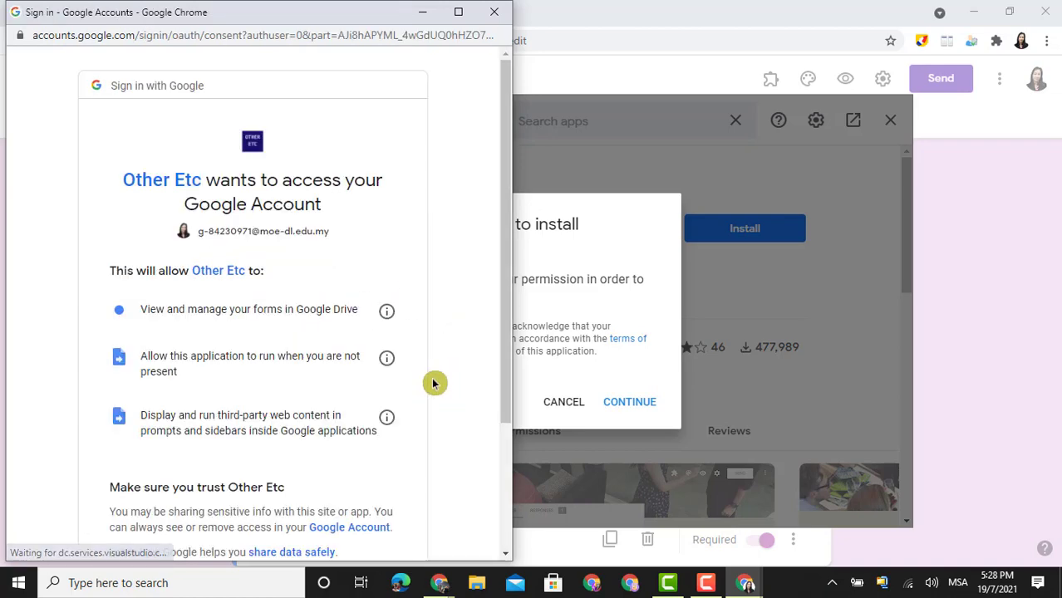
{"action": "scroll", "coordinate": [497, 292], "scroll_direction": "down", "scroll_amount": 3}
{"action": "left_click", "coordinate": [356, 451]}
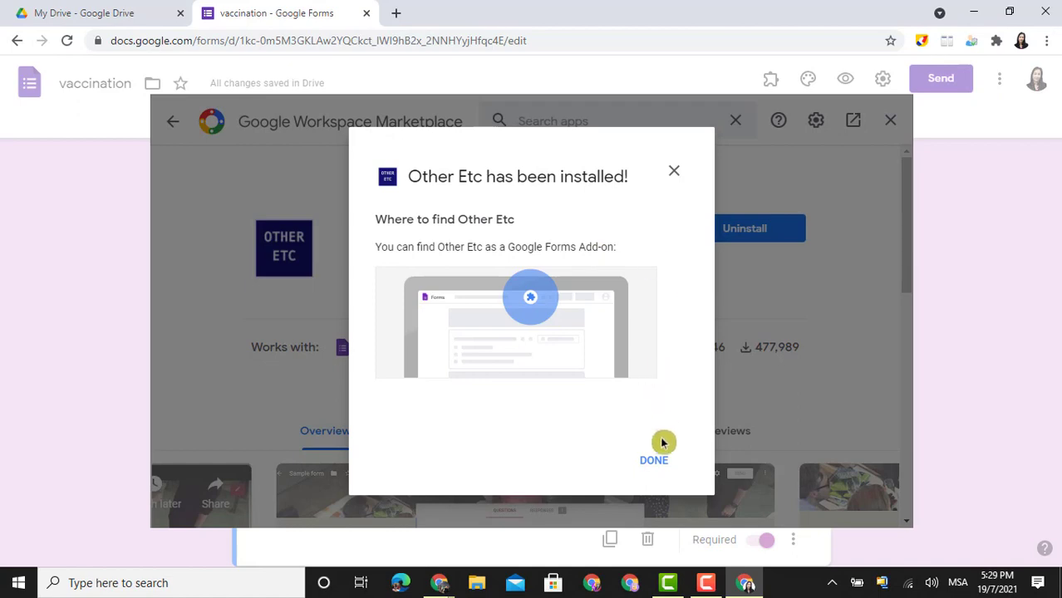
{"action": "left_click", "coordinate": [655, 464]}
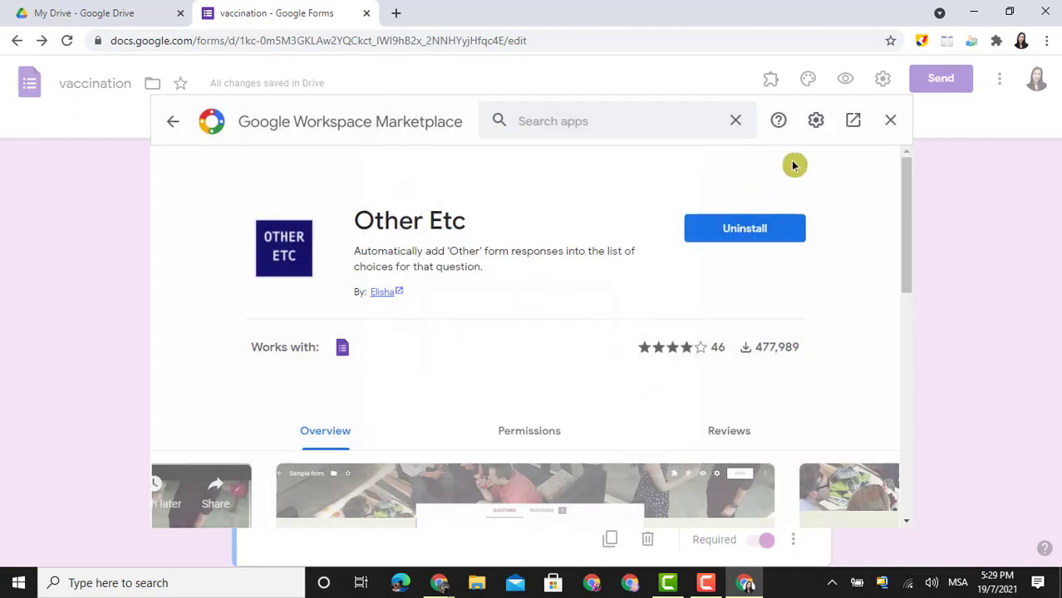
Close the marketplace and turn on Other Etc for the "vaccination" form in the add-on's settings
{"action": "left_click", "coordinate": [891, 122]}
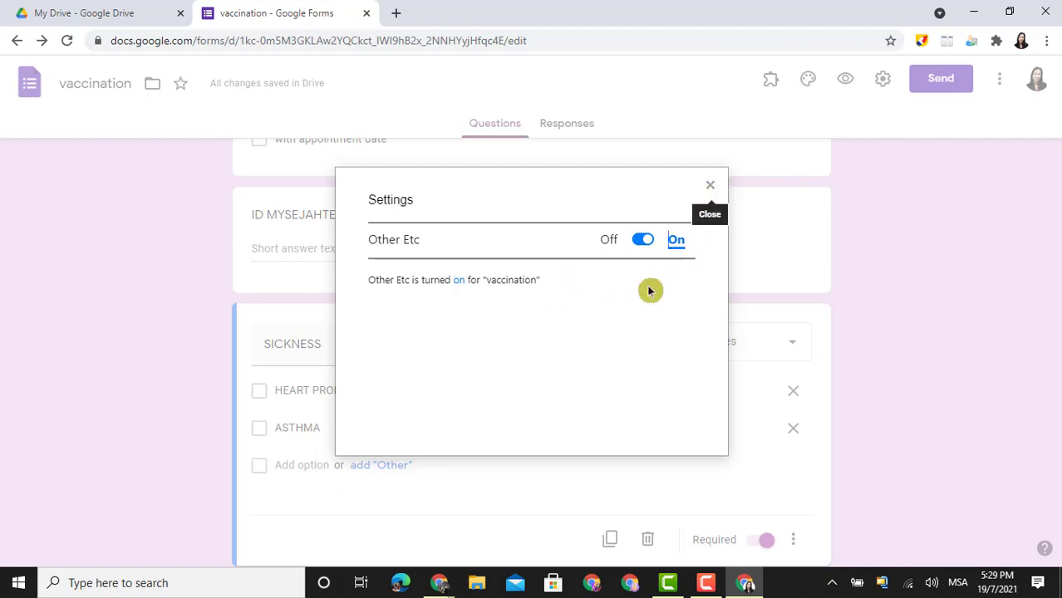
{"action": "left_click", "coordinate": [711, 191]}
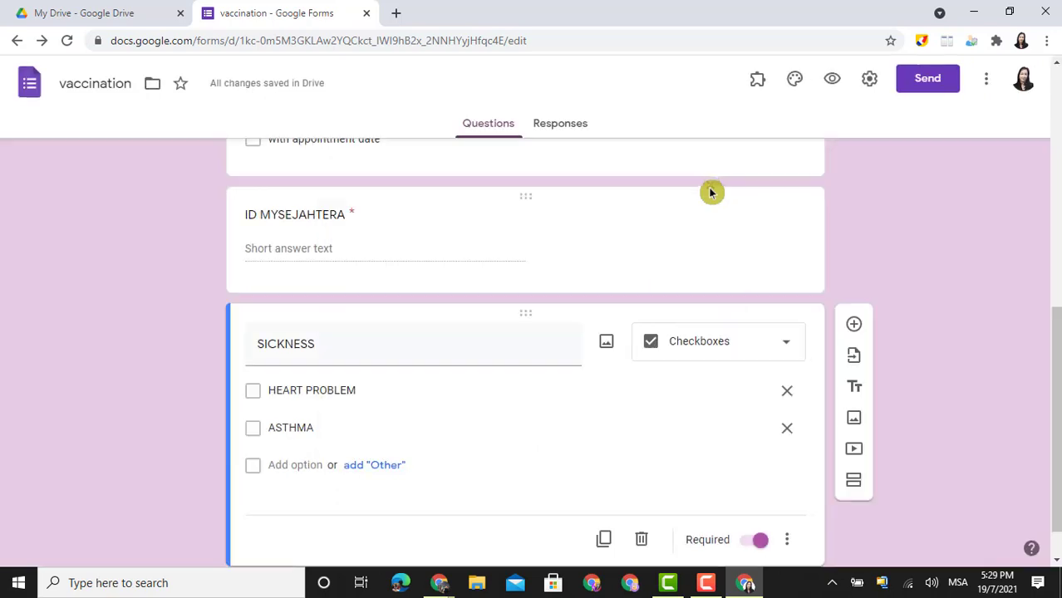
Review the Other Etc add-on's settings for the form, and add an "Other" option to the SICKNESS question
{"action": "left_click", "coordinate": [758, 84]}
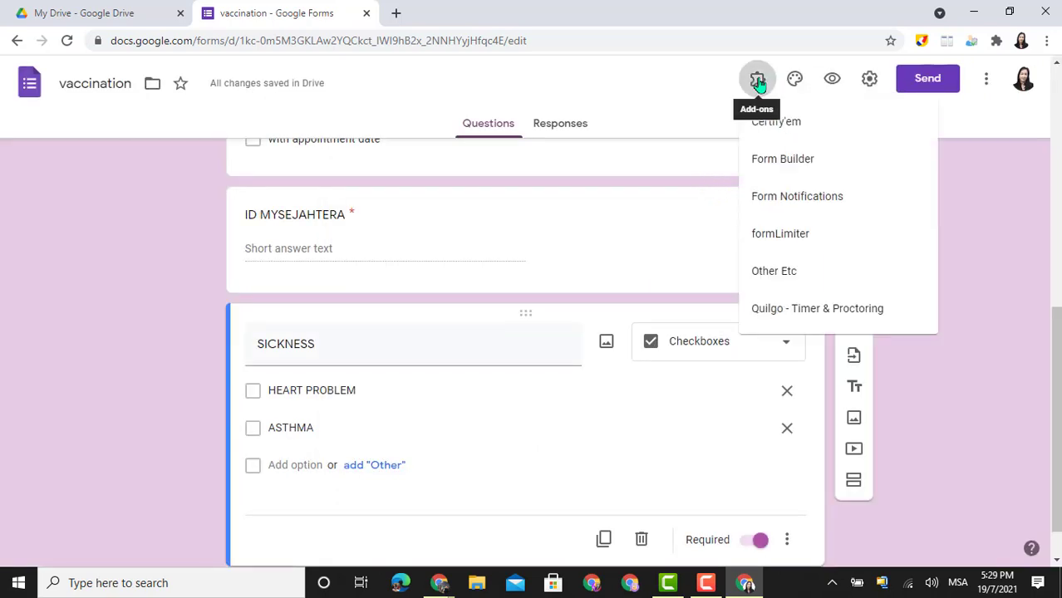
{"action": "left_click", "coordinate": [767, 271]}
{"action": "left_click", "coordinate": [503, 153]}
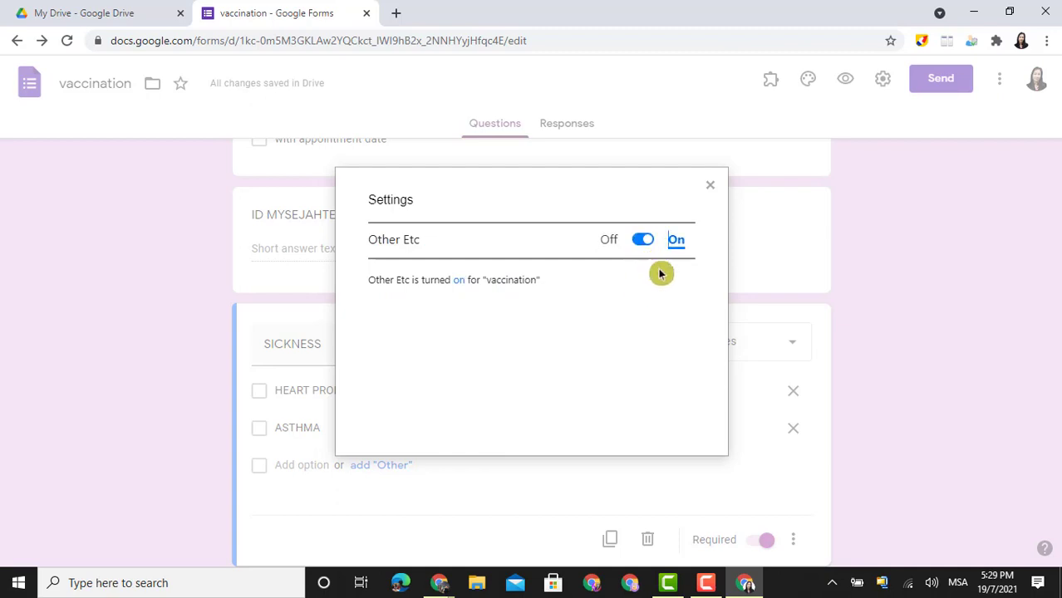
{"action": "left_click", "coordinate": [711, 184]}
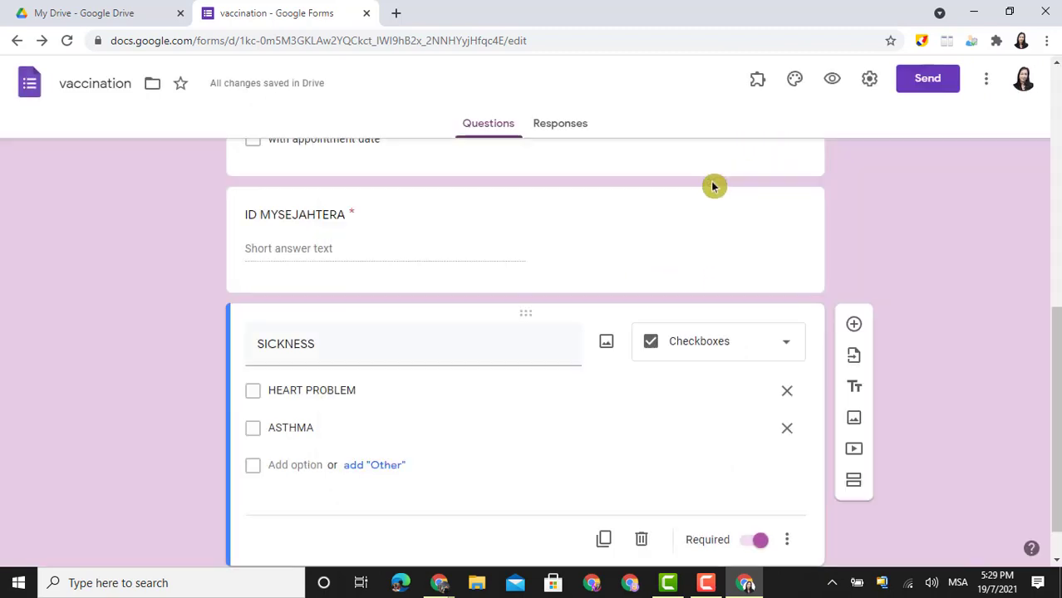
{"action": "left_click", "coordinate": [384, 474]}
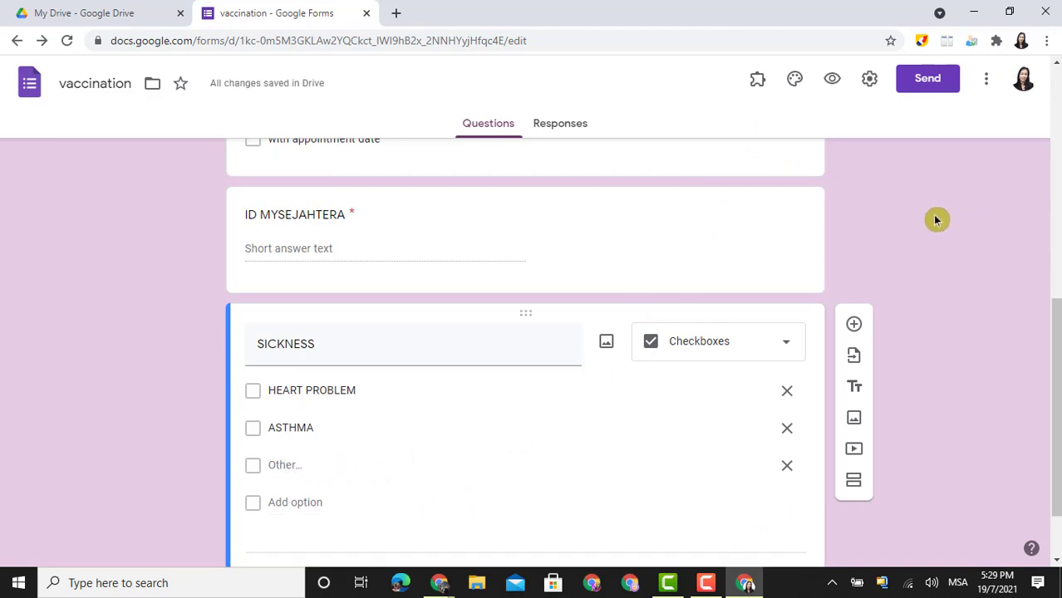
Preview the form and answer the SICKNESS question with Other "RA", ASTHMA and HEART PROBLEM
{"action": "left_click", "coordinate": [832, 80]}
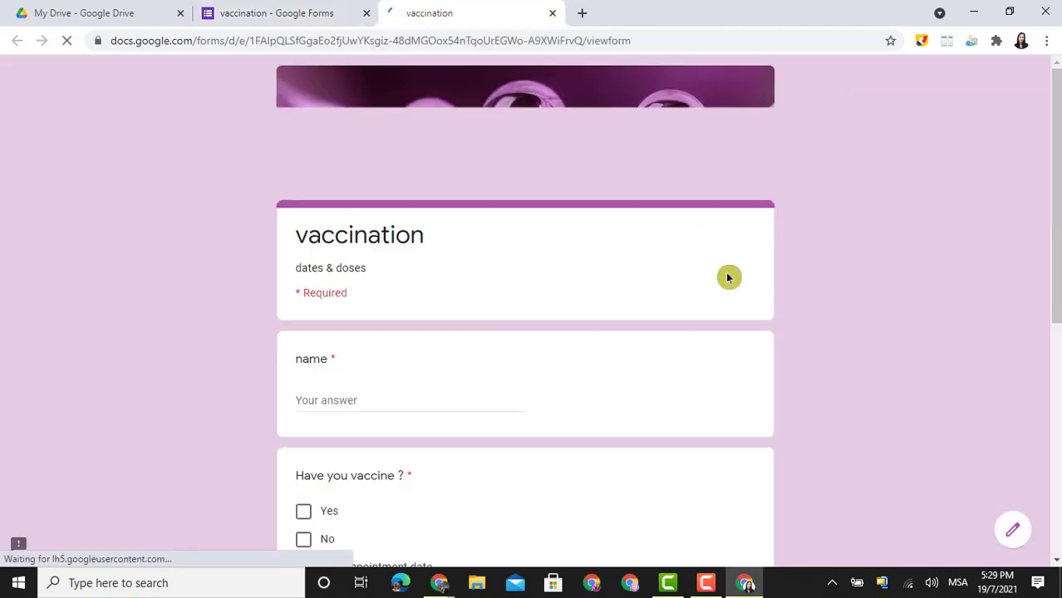
{"action": "left_click_drag", "start_coordinate": [1058, 125], "coordinate": [600, 342]}
{"action": "left_click", "coordinate": [303, 397]}
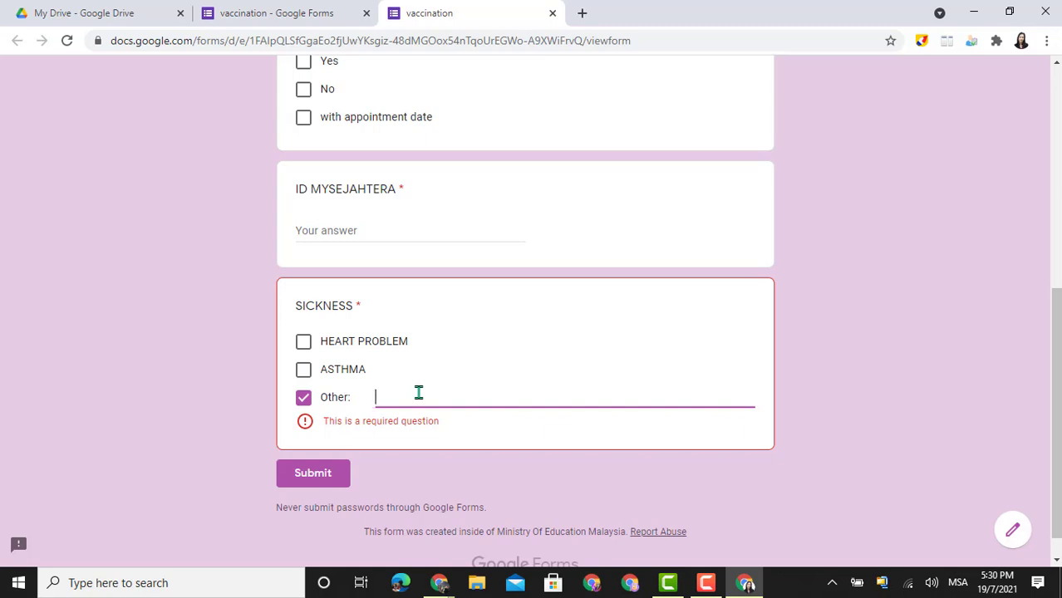
{"action": "type", "text": "r"}
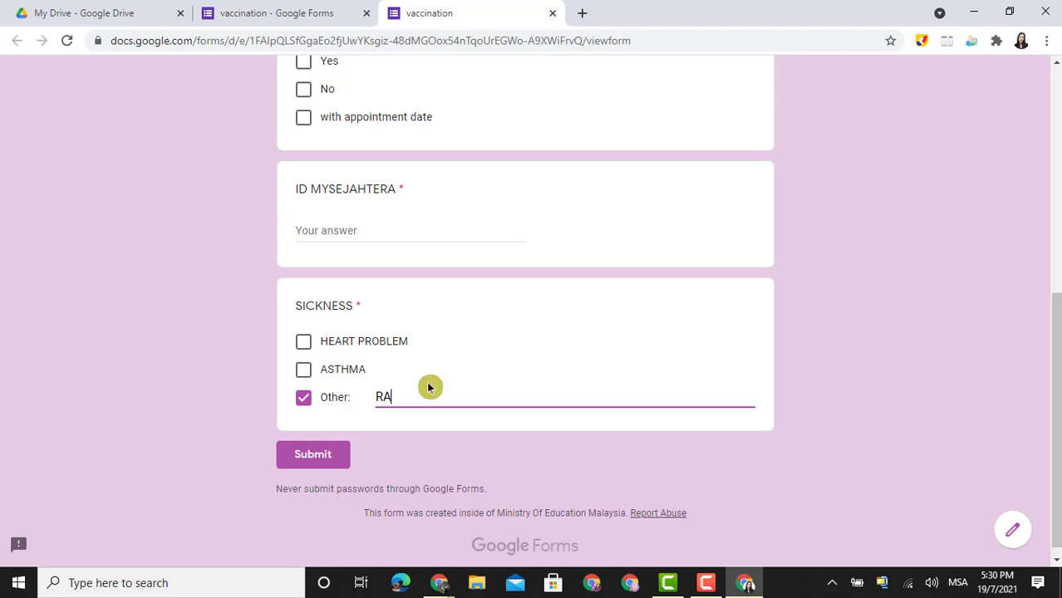
{"action": "left_click_drag", "start_coordinate": [415, 380], "coordinate": [495, 328]}
{"action": "left_click", "coordinate": [304, 370]}
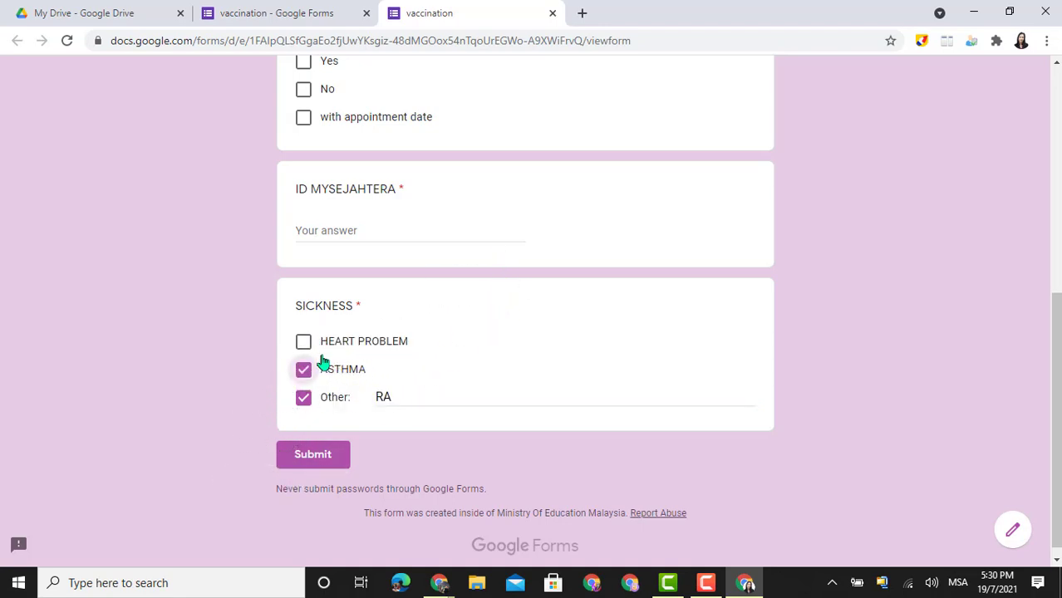
{"action": "left_click", "coordinate": [304, 343]}
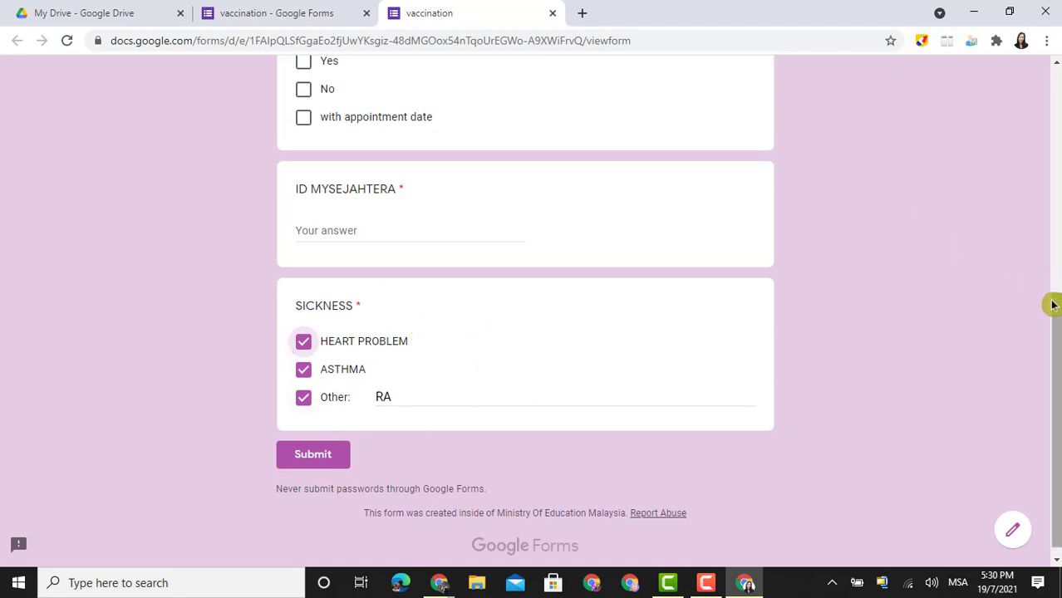
Tick Yes, No and "with appointment date" for the "Have you vaccine ?" question in the preview
{"action": "left_click_drag", "start_coordinate": [1055, 303], "coordinate": [1049, 218]}
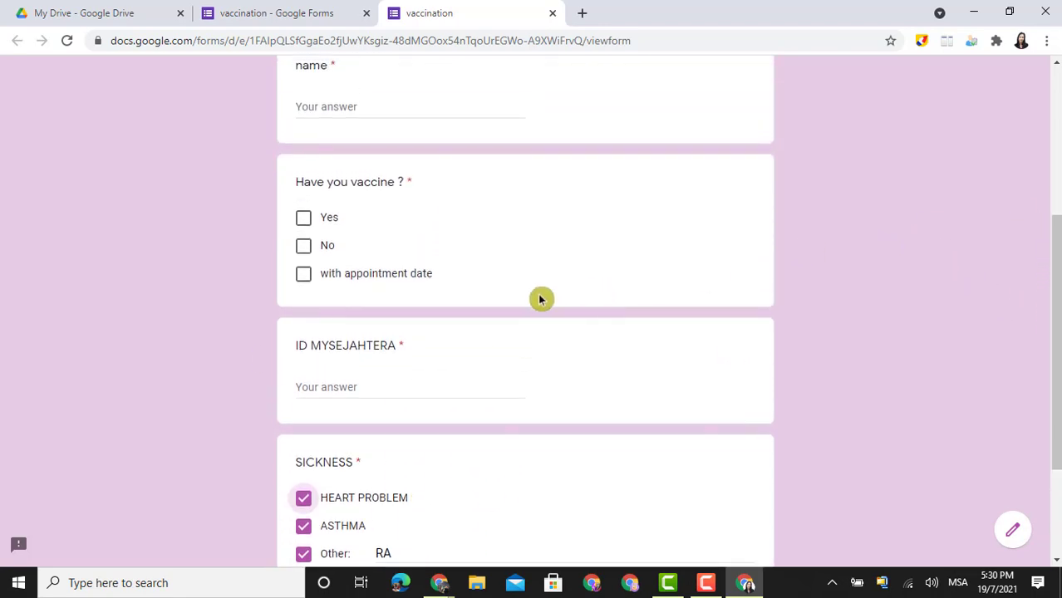
{"action": "left_click", "coordinate": [304, 219]}
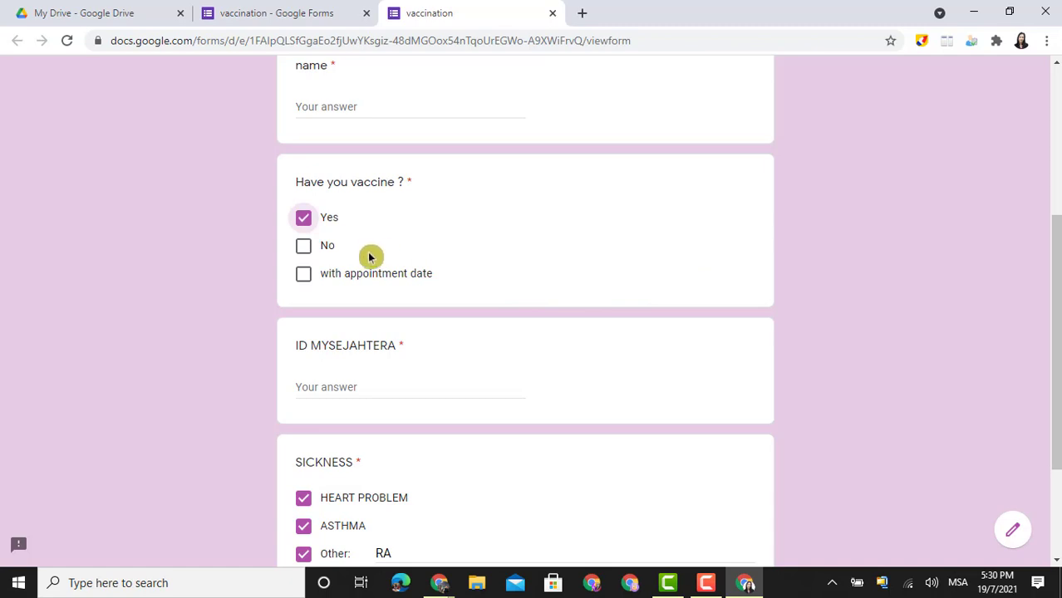
{"action": "left_click", "coordinate": [416, 273]}
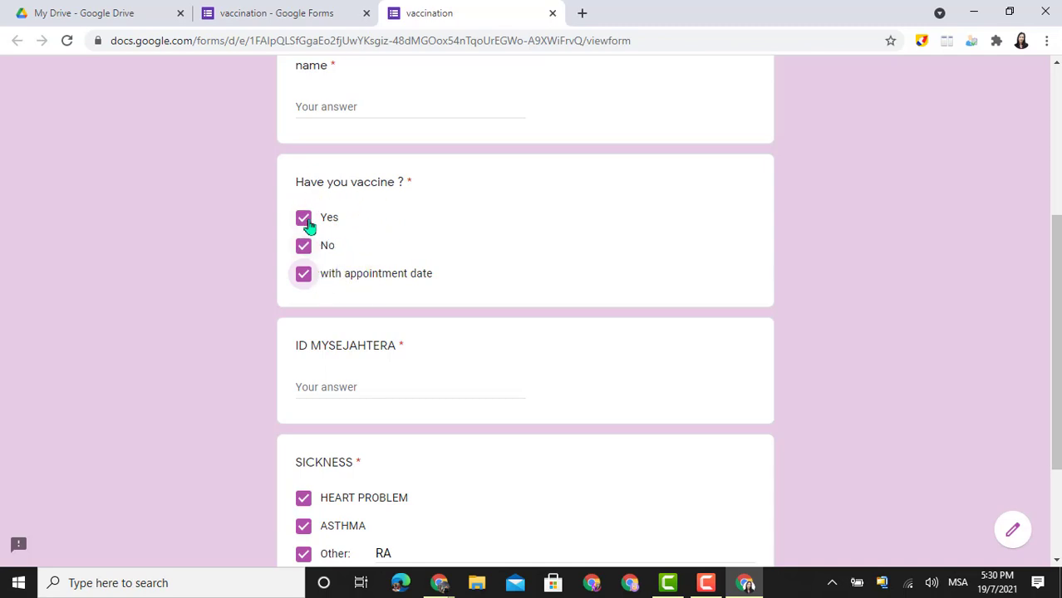
Try to submit the previewed form with the name and ID MYSEJAHTERA answers left blank, and close the preview
{"action": "left_click_drag", "start_coordinate": [1058, 256], "coordinate": [1038, 142]}
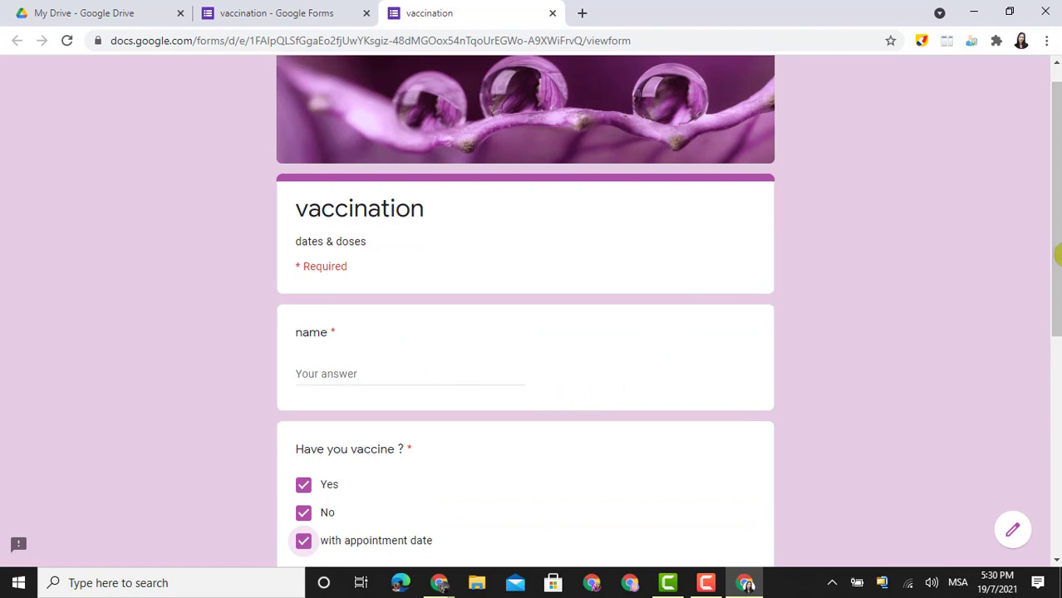
{"action": "left_click_drag", "start_coordinate": [1054, 202], "coordinate": [1055, 435]}
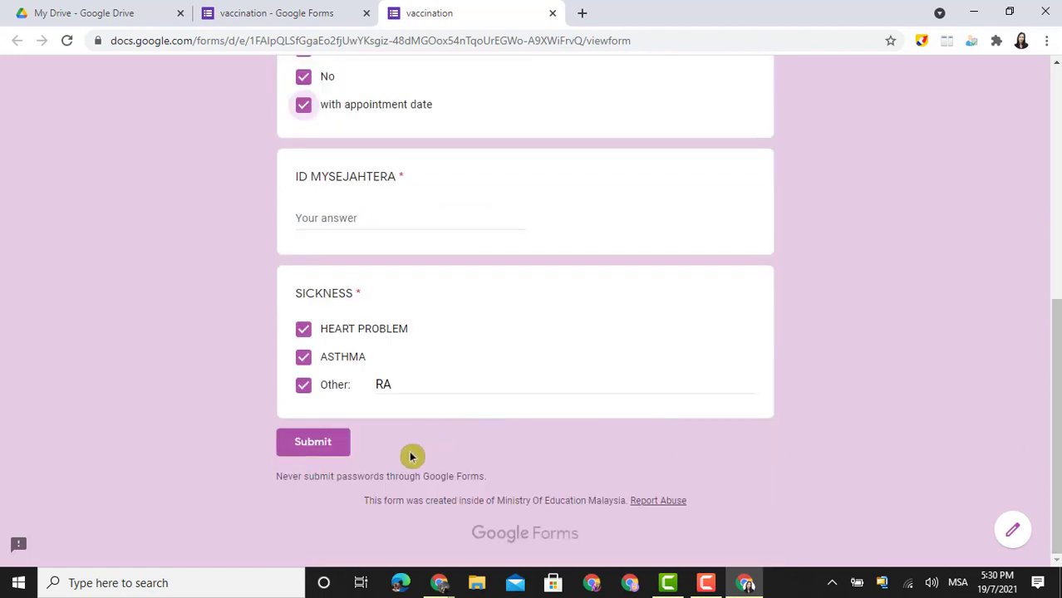
{"action": "left_click", "coordinate": [312, 443]}
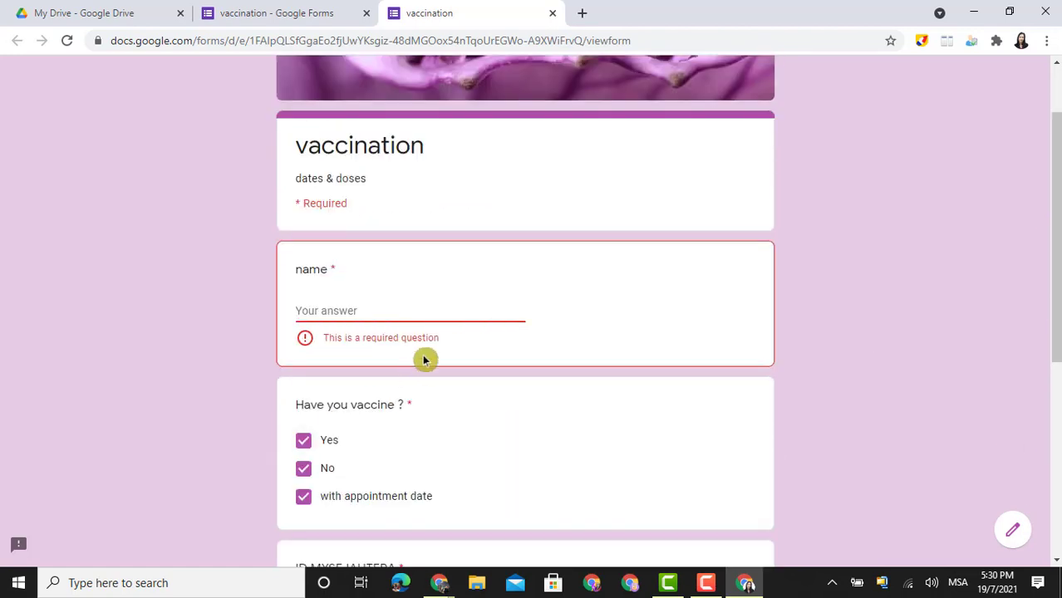
{"action": "left_click_drag", "start_coordinate": [1055, 259], "coordinate": [1057, 187]}
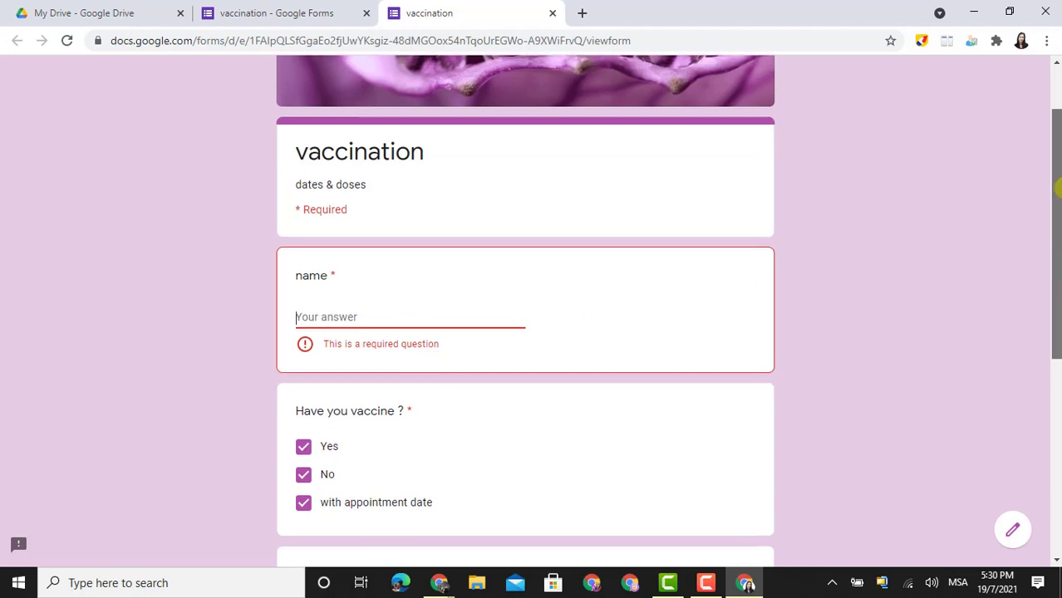
{"action": "scroll", "coordinate": [1057, 187], "scroll_direction": "up", "scroll_amount": 1}
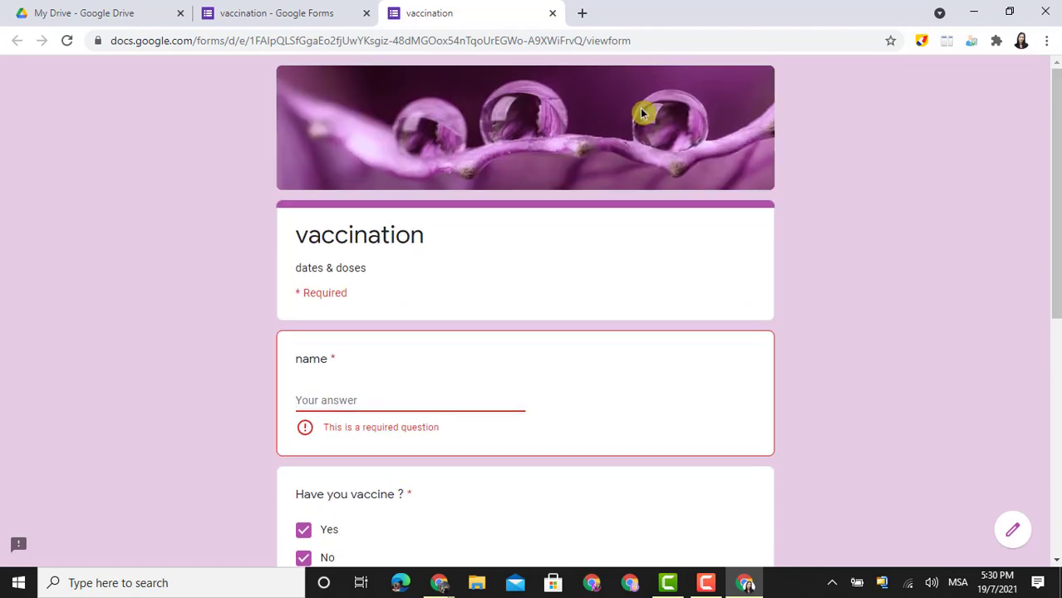
{"action": "left_click", "coordinate": [556, 19]}
{"action": "left_click", "coordinate": [605, 127]}
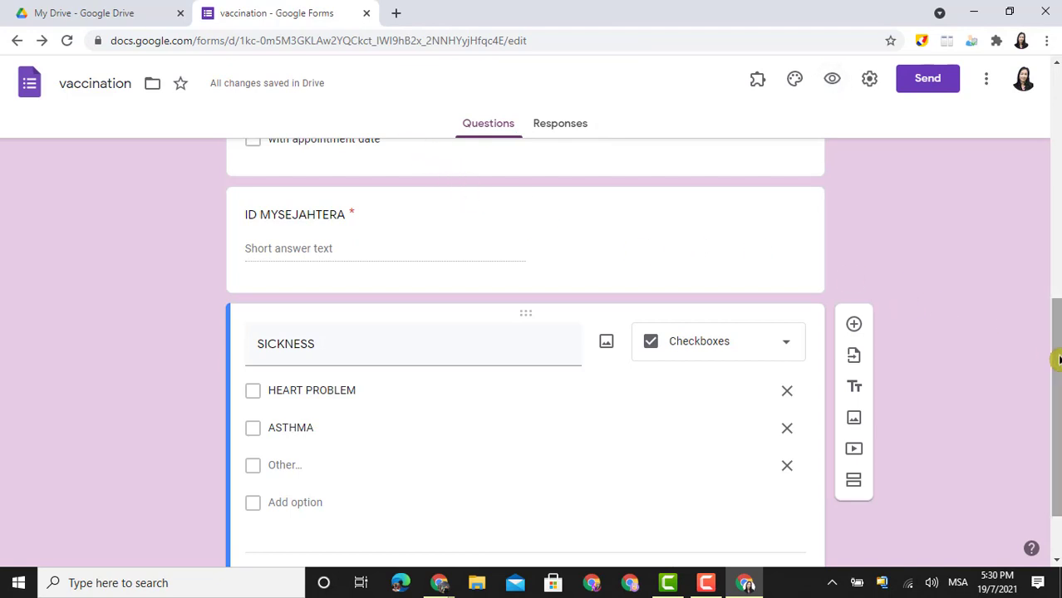
Change the "Have you vaccine ?" question type to Multiple choice
{"action": "left_click_drag", "start_coordinate": [1058, 360], "coordinate": [1058, 402]}
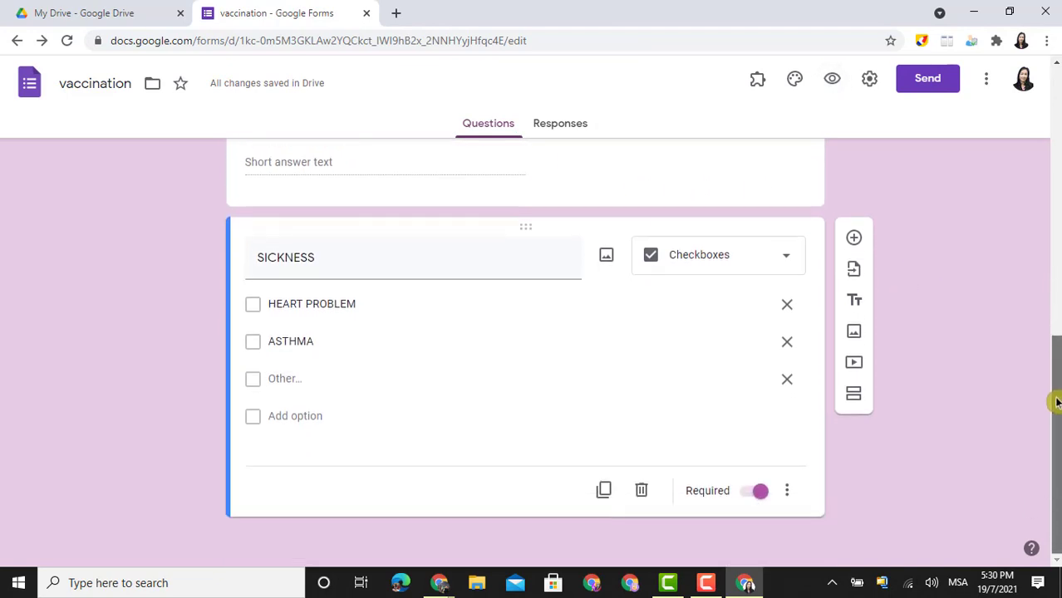
{"action": "left_click", "coordinate": [785, 262]}
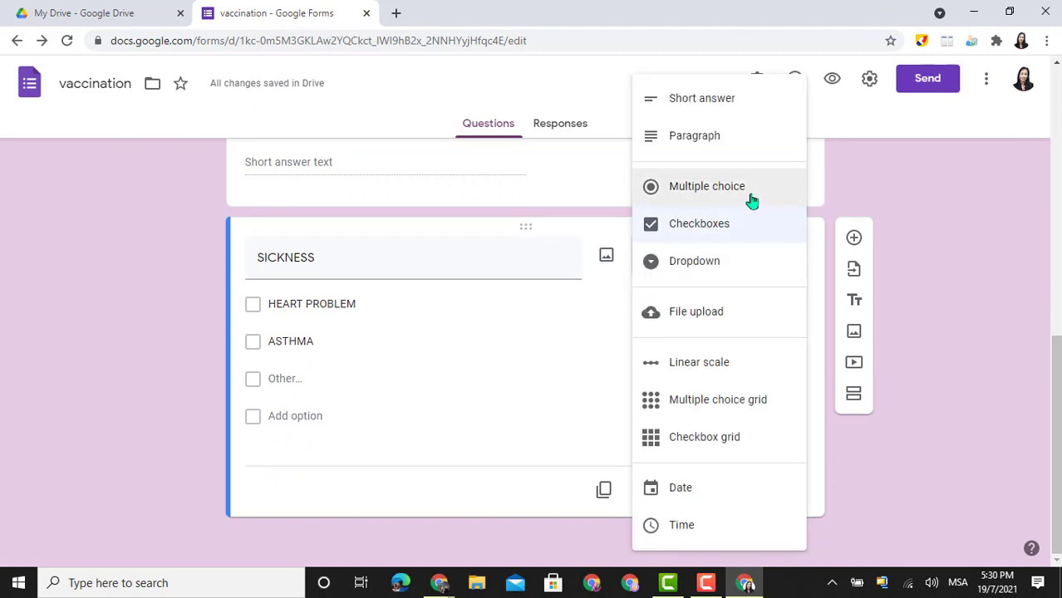
{"action": "left_click_drag", "start_coordinate": [1054, 331], "coordinate": [1058, 224]}
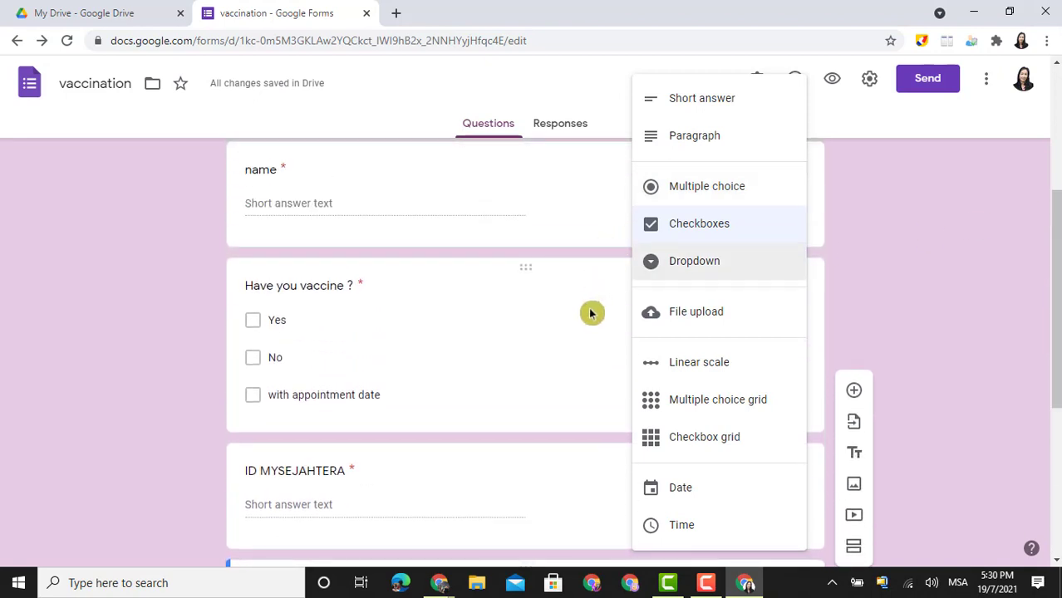
{"action": "left_click", "coordinate": [593, 313]}
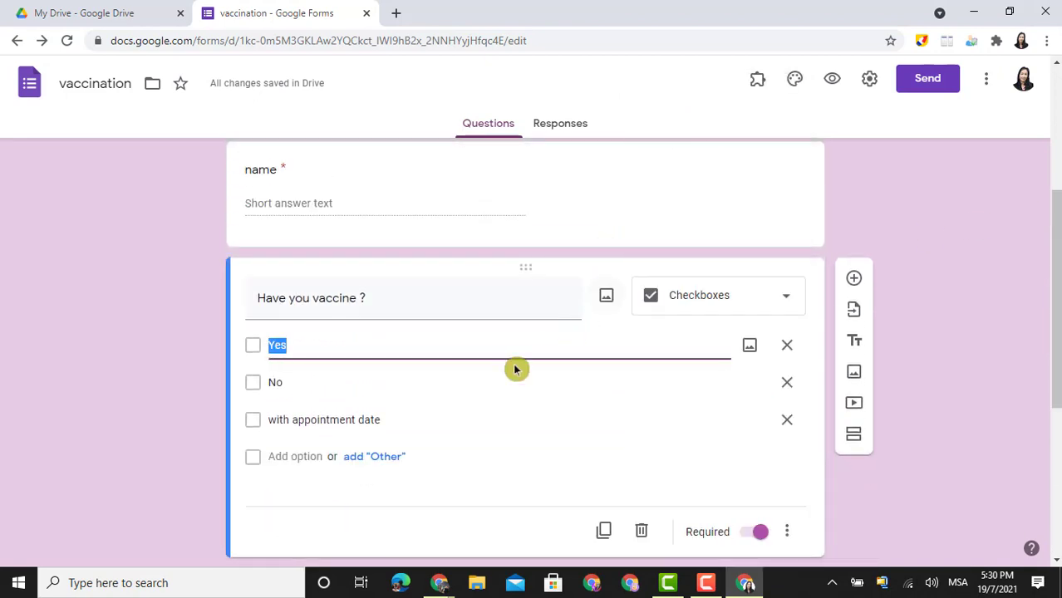
{"action": "left_click", "coordinate": [787, 299]}
{"action": "left_click", "coordinate": [706, 190]}
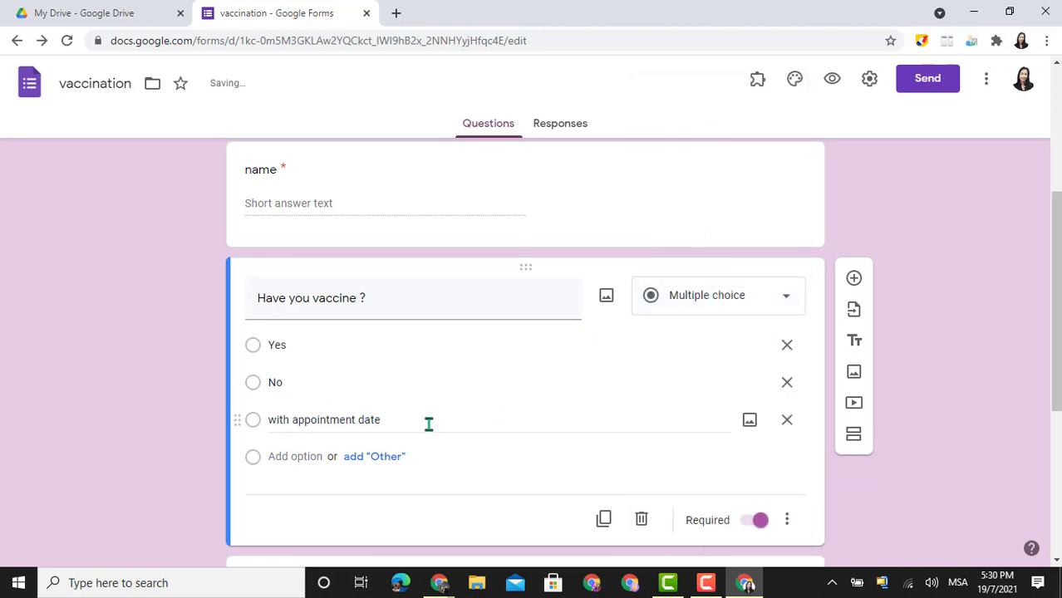
{"action": "left_click", "coordinate": [787, 524]}
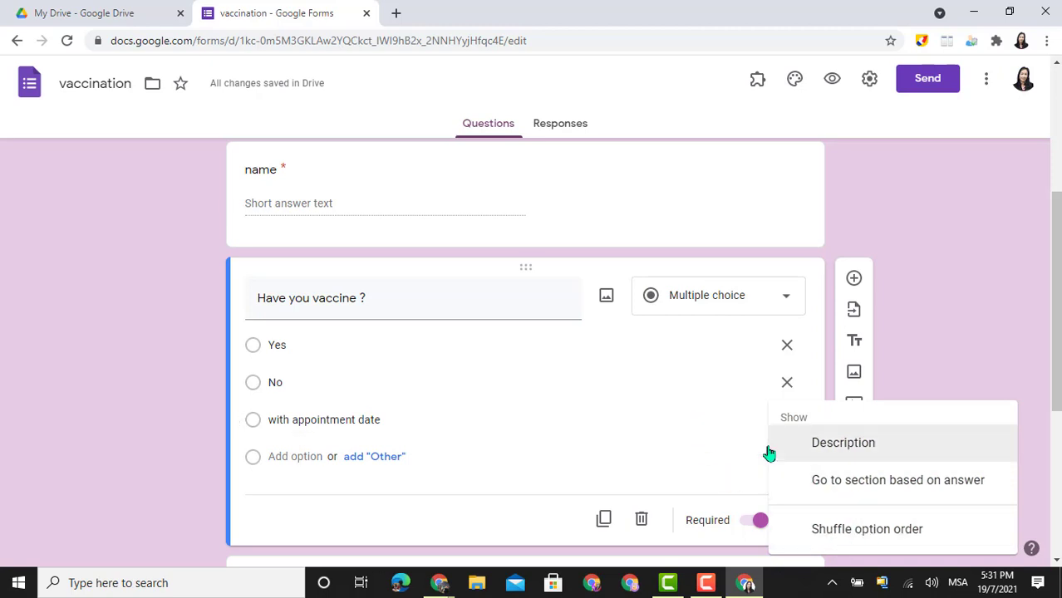
{"action": "left_click", "coordinate": [668, 379]}
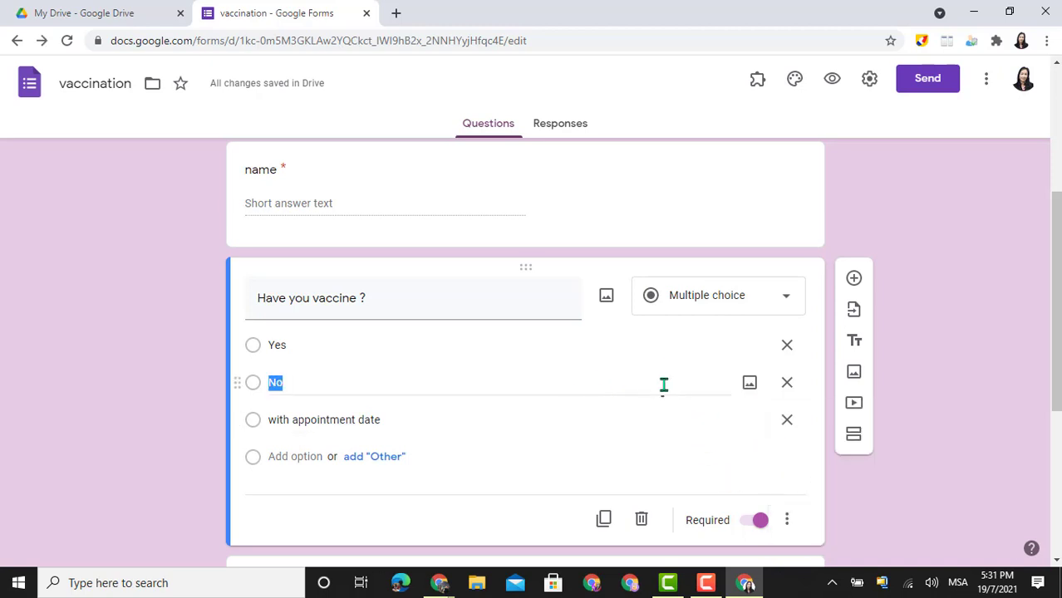
{"action": "left_click", "coordinate": [642, 421]}
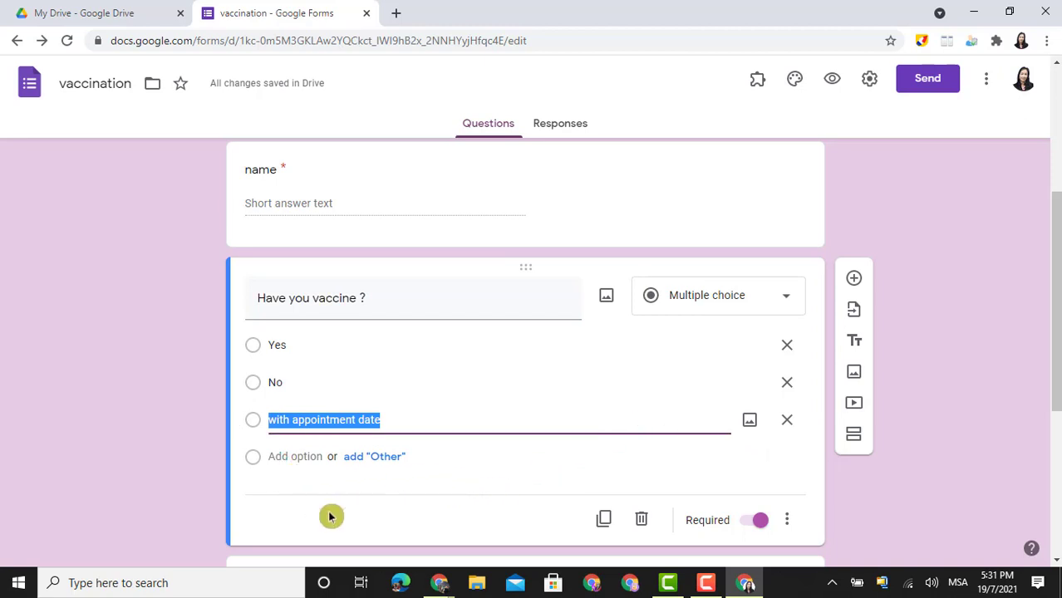
{"action": "left_click", "coordinate": [358, 520]}
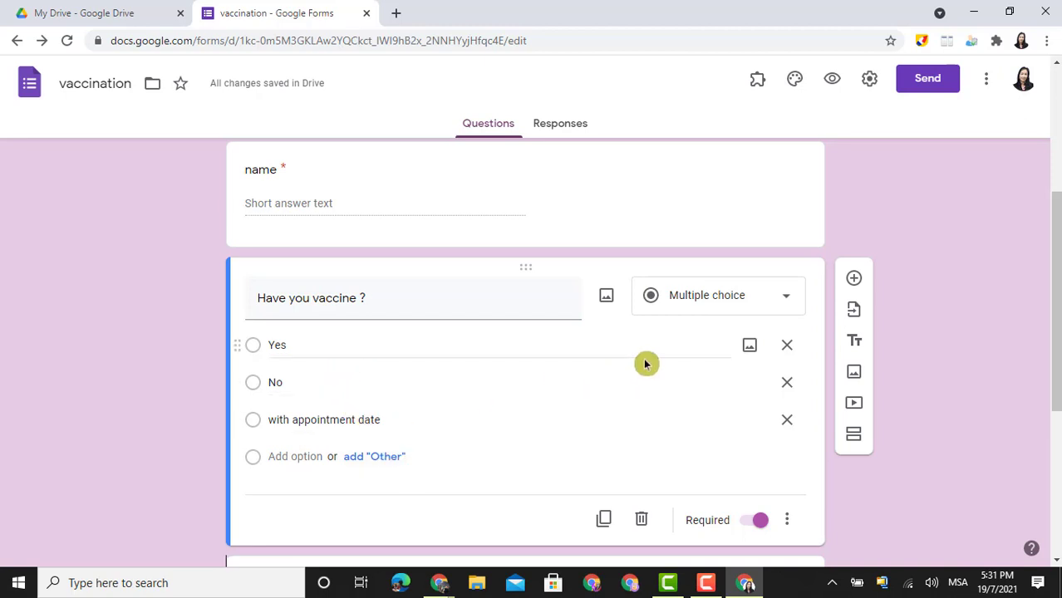
Change the "Have you vaccine ?" question type to Dropdown
{"action": "left_click", "coordinate": [787, 299]}
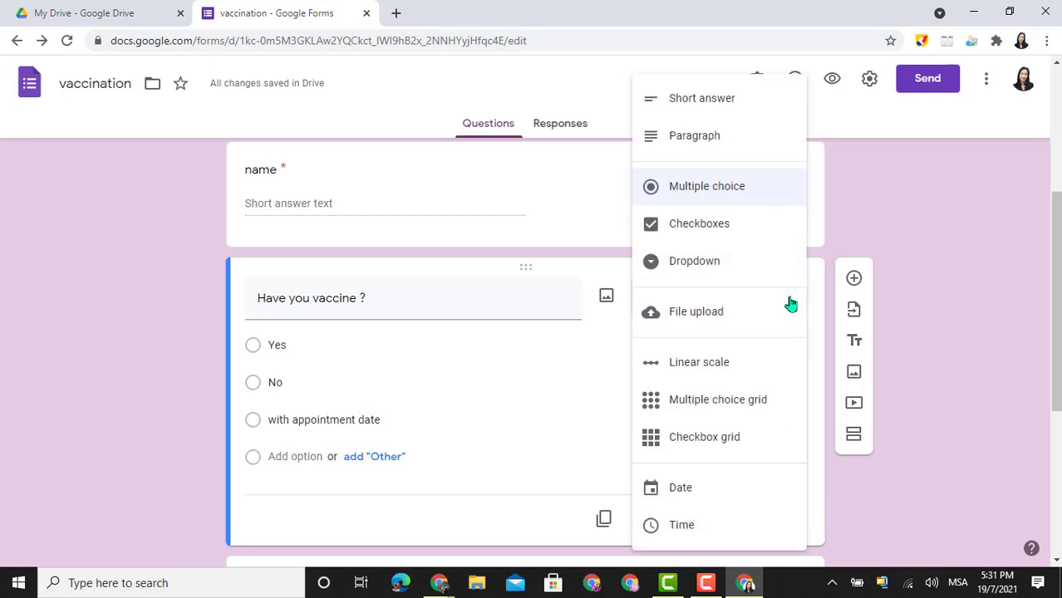
{"action": "left_click", "coordinate": [707, 263]}
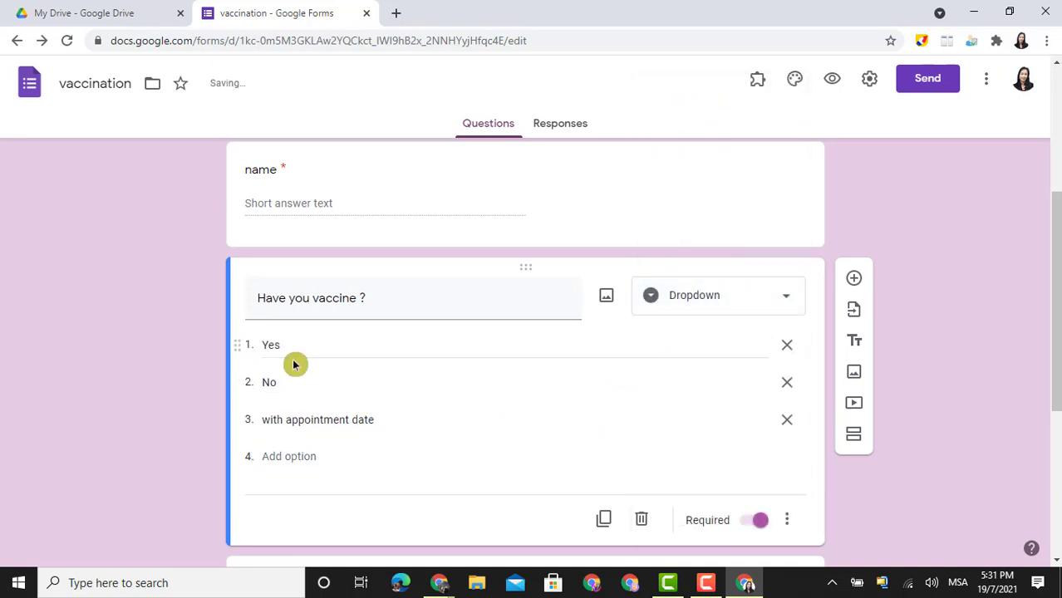
Preview the form, choose No in the "Have you vaccine ?" dropdown, and return to the form editor
{"action": "left_click", "coordinate": [832, 78]}
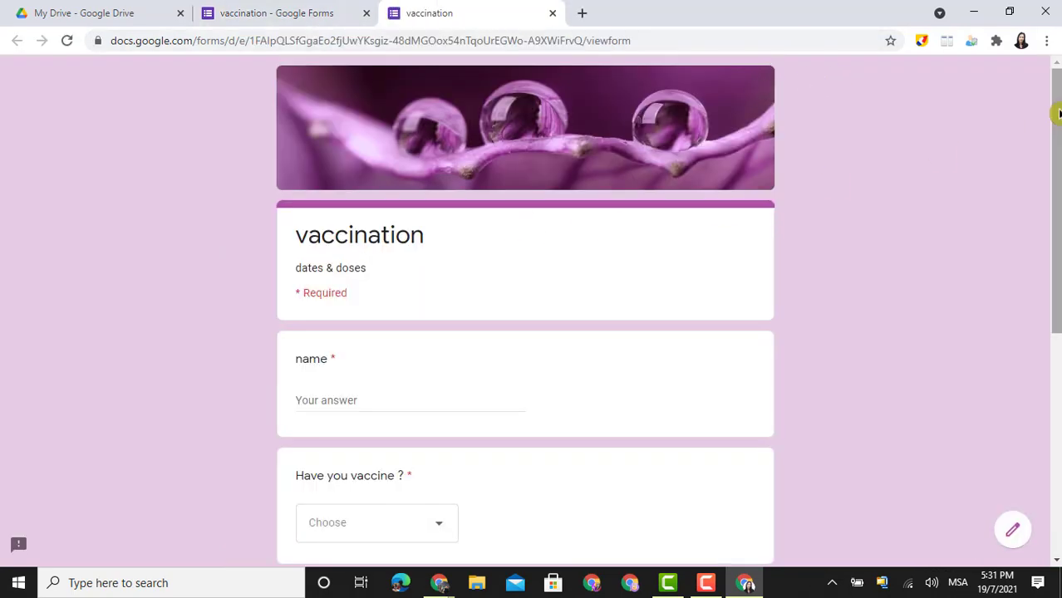
{"action": "left_click_drag", "start_coordinate": [1057, 78], "coordinate": [1040, 278]}
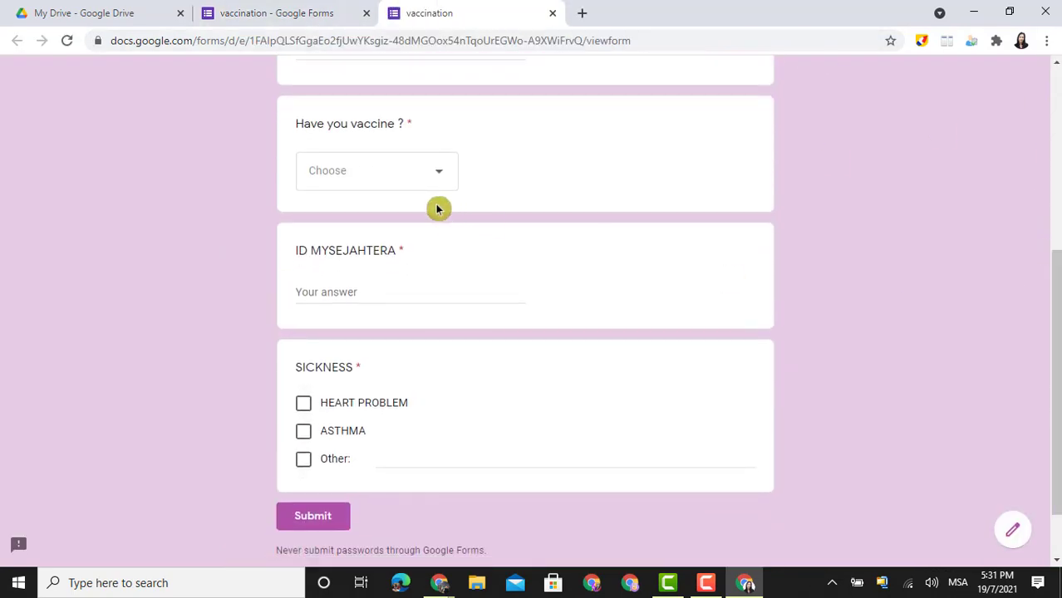
{"action": "left_click", "coordinate": [434, 172]}
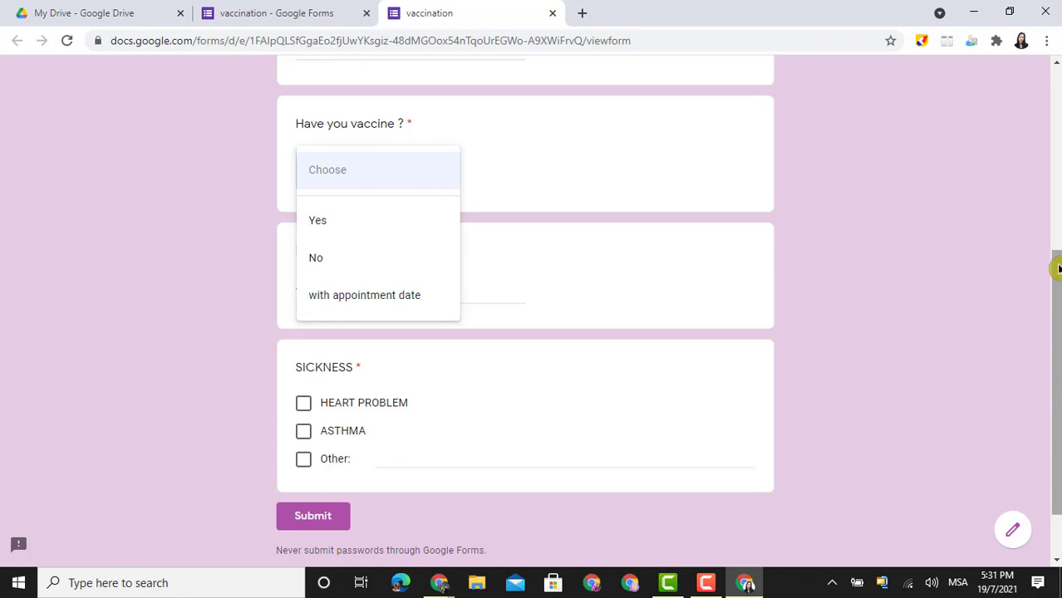
{"action": "scroll", "coordinate": [1057, 267], "scroll_direction": "up", "scroll_amount": 5}
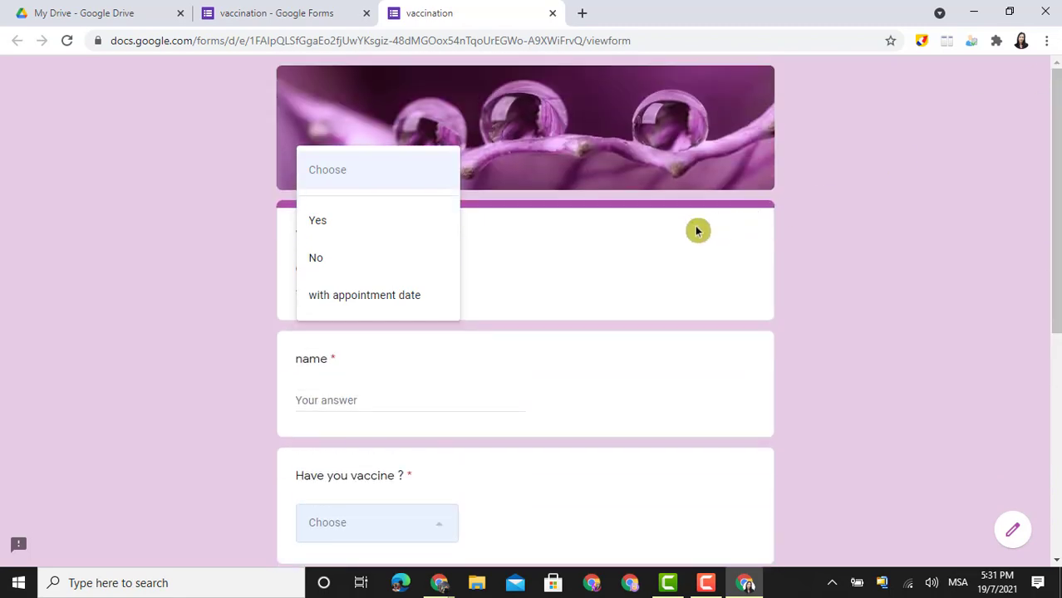
{"action": "left_click", "coordinate": [360, 264]}
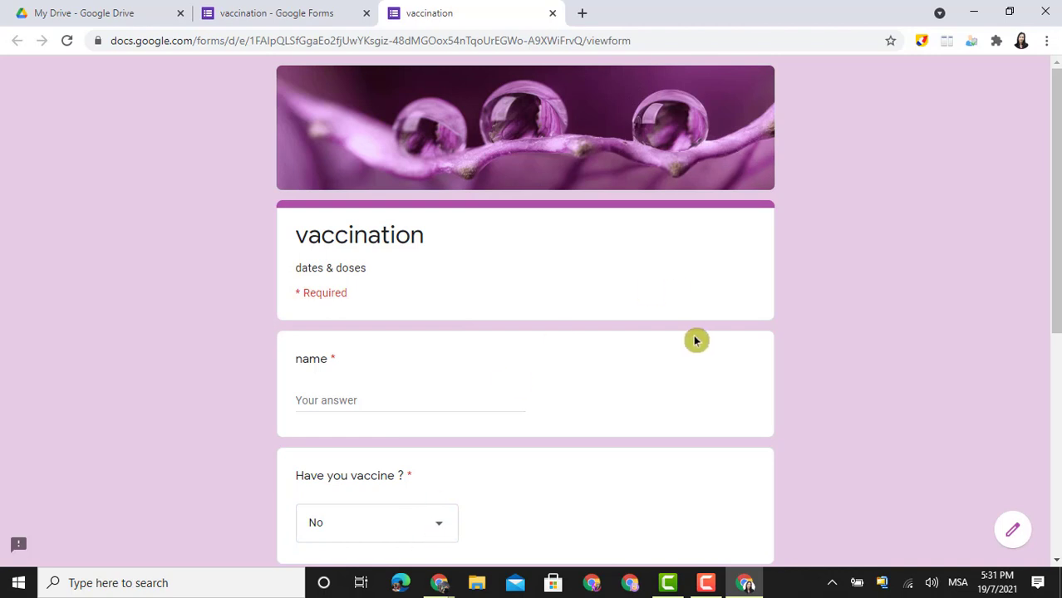
{"action": "left_click", "coordinate": [309, 16]}
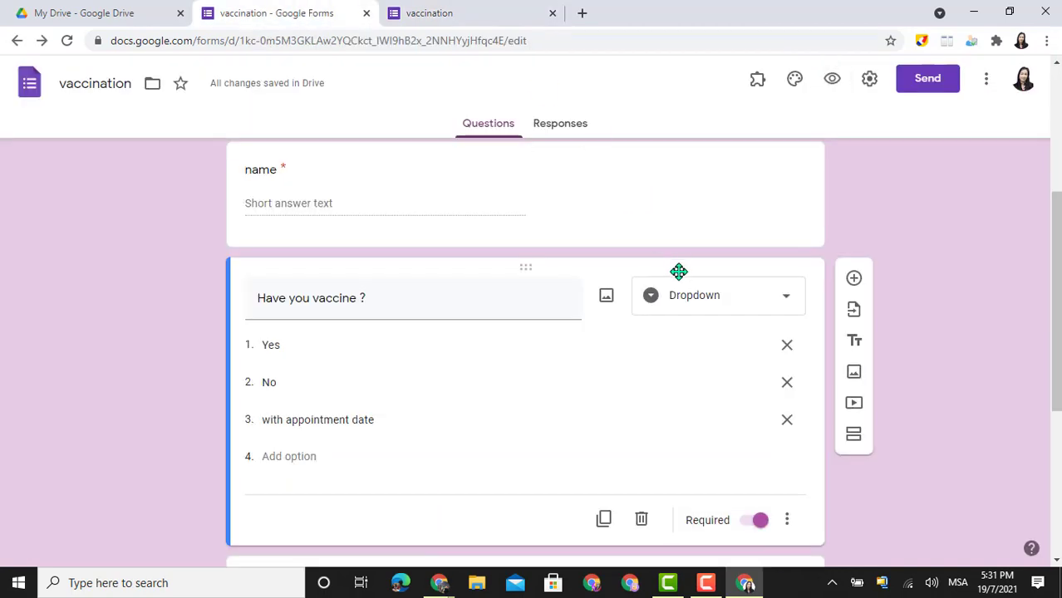
{"action": "left_click_drag", "start_coordinate": [1056, 256], "coordinate": [1057, 349]}
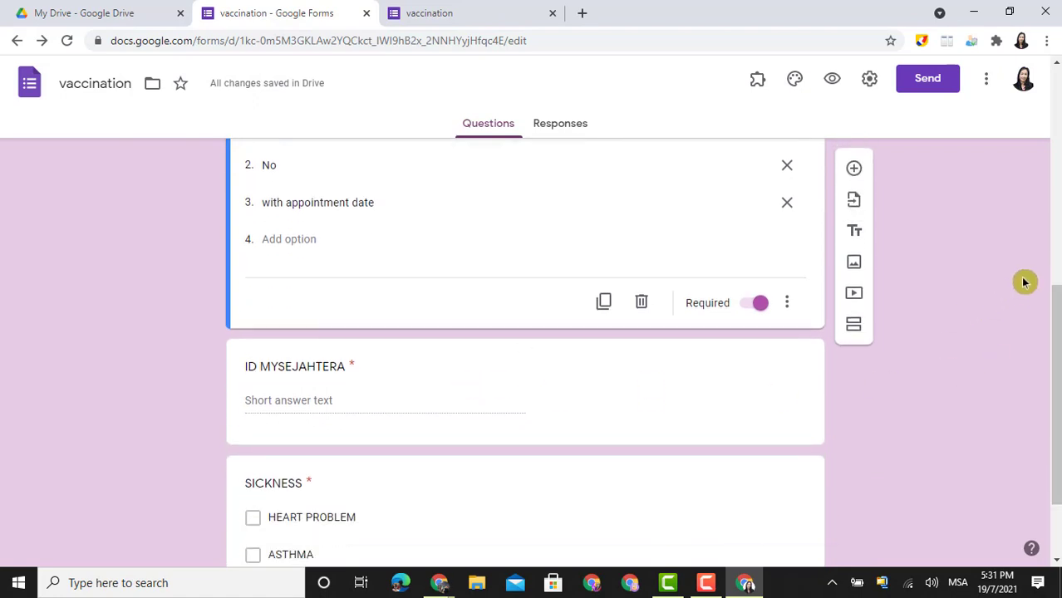
{"action": "left_click_drag", "start_coordinate": [1057, 311], "coordinate": [1057, 225]}
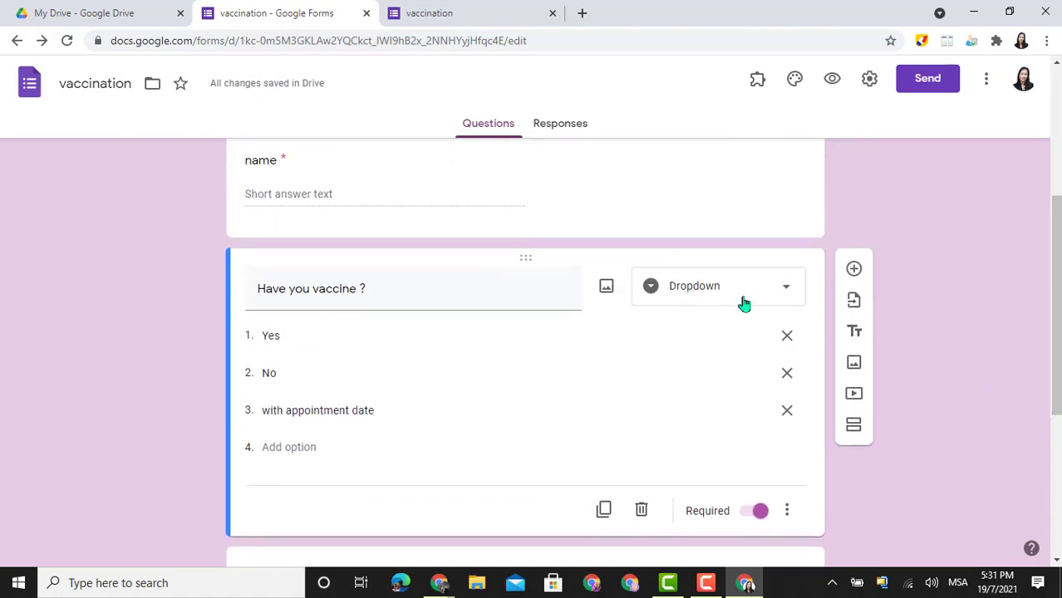
{"action": "left_click_drag", "start_coordinate": [1057, 311], "coordinate": [1046, 425]}
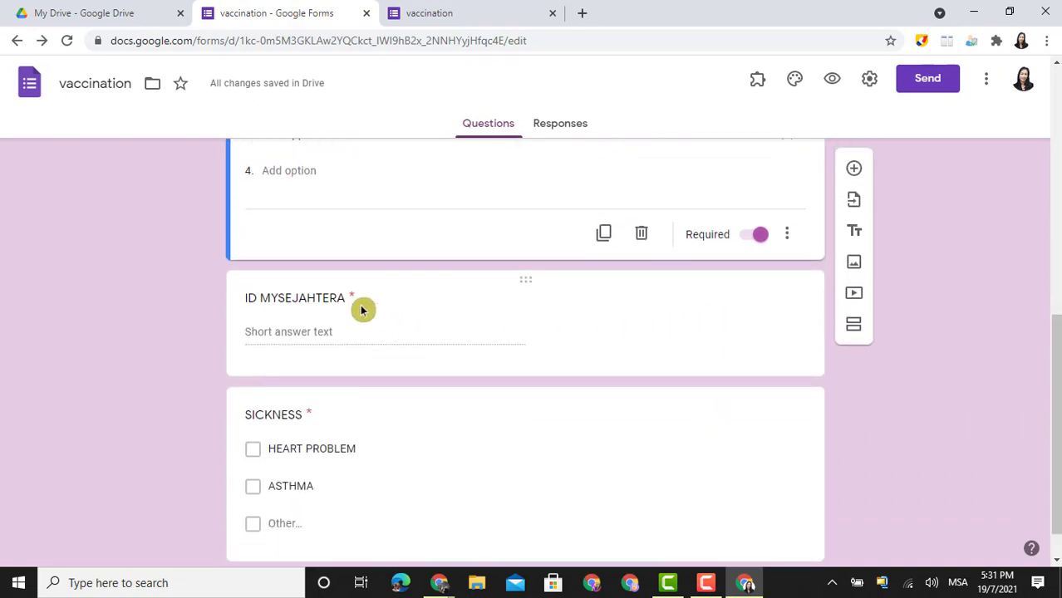
{"action": "left_click_drag", "start_coordinate": [1057, 345], "coordinate": [1056, 67]}
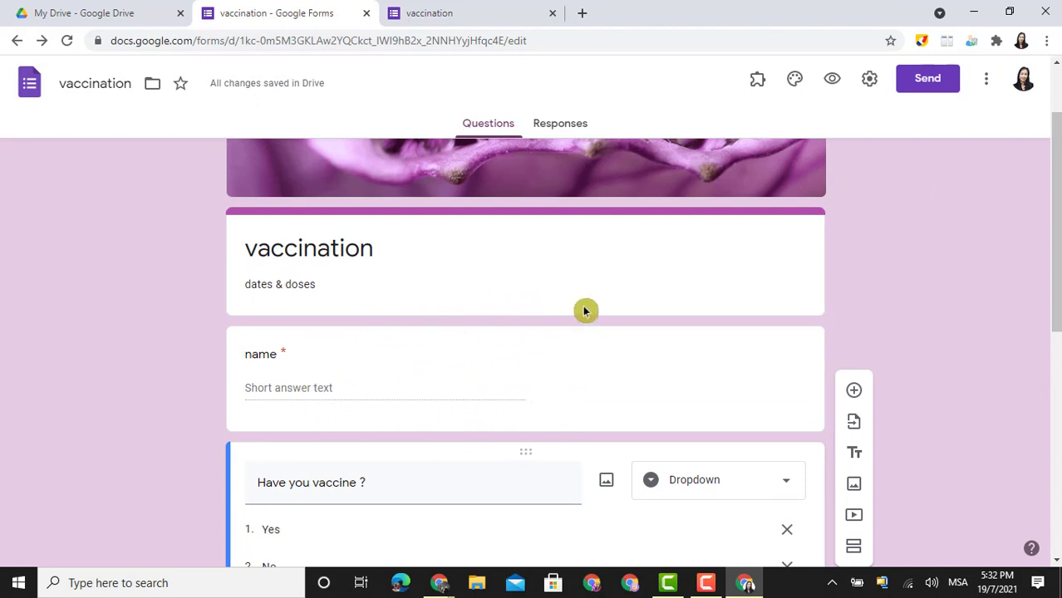
Add a title and description block below the "Have you vaccine ?" question and delete it again
{"action": "left_click_drag", "start_coordinate": [1050, 257], "coordinate": [1056, 368]}
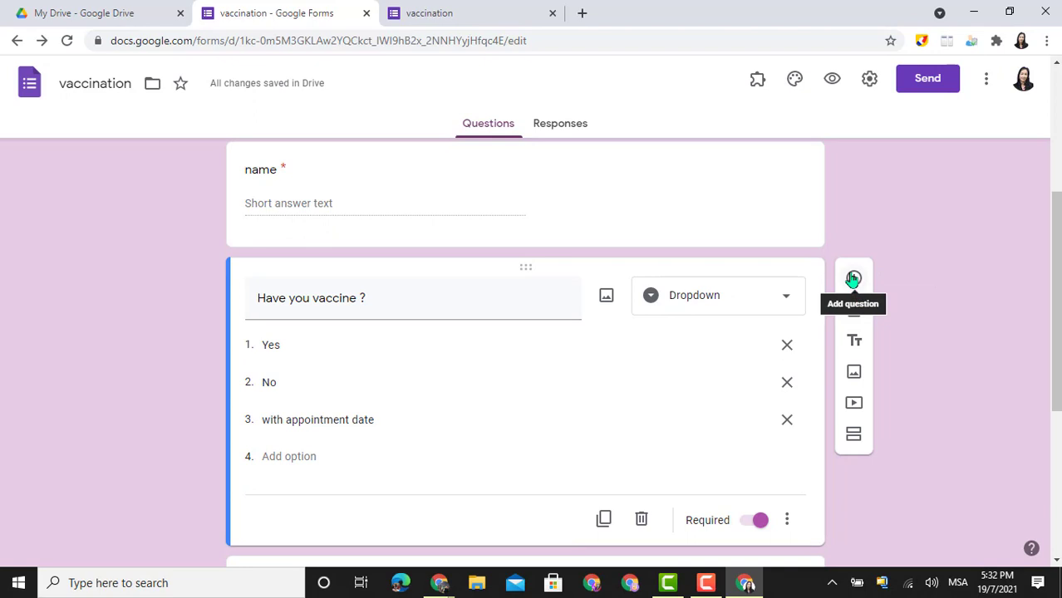
{"action": "left_click", "coordinate": [856, 343]}
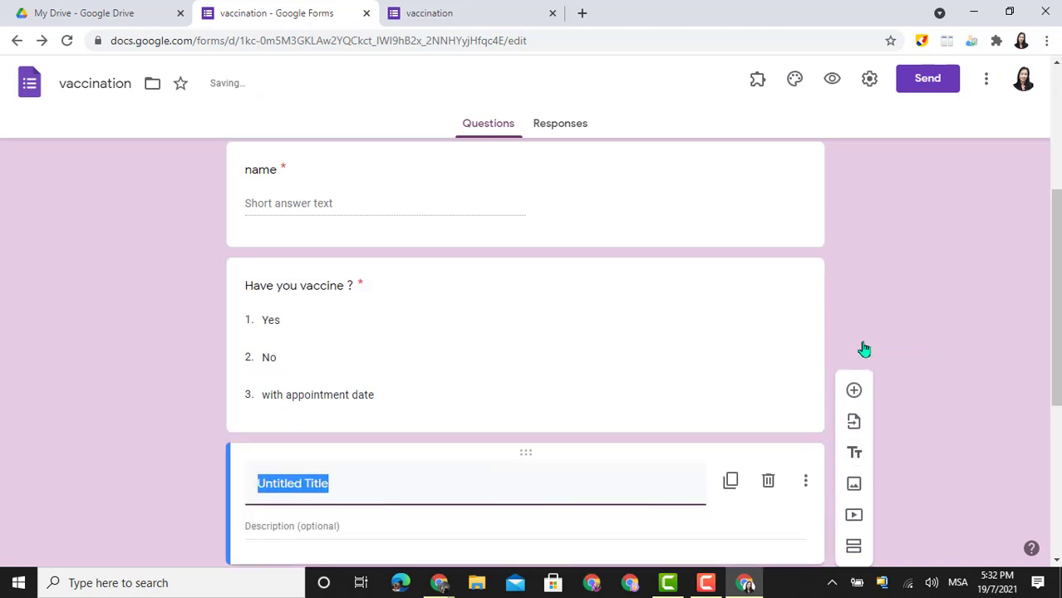
{"action": "left_click_drag", "start_coordinate": [1056, 345], "coordinate": [1058, 379]}
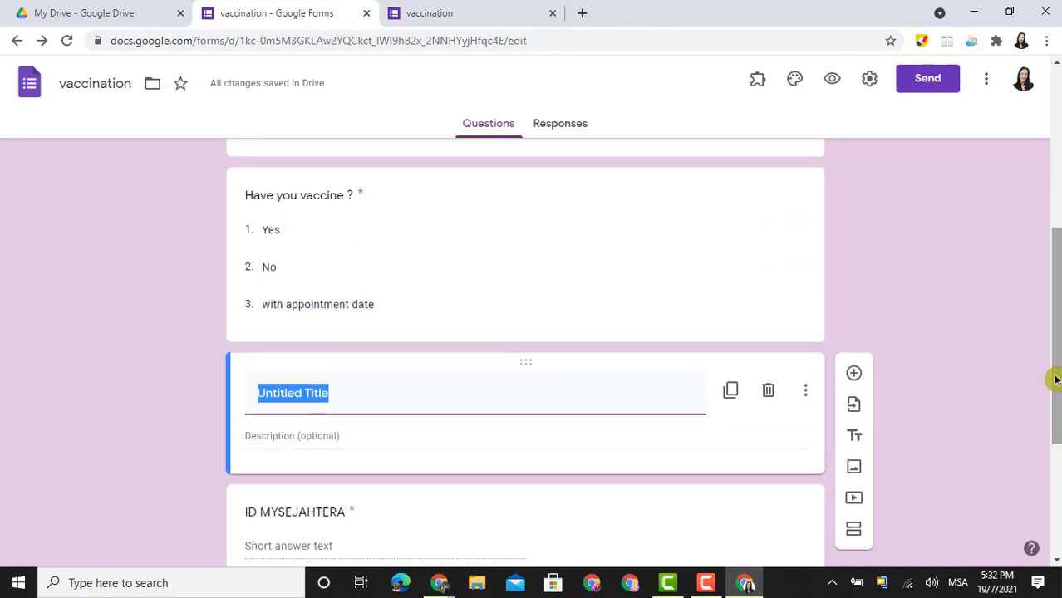
{"action": "left_click", "coordinate": [768, 392]}
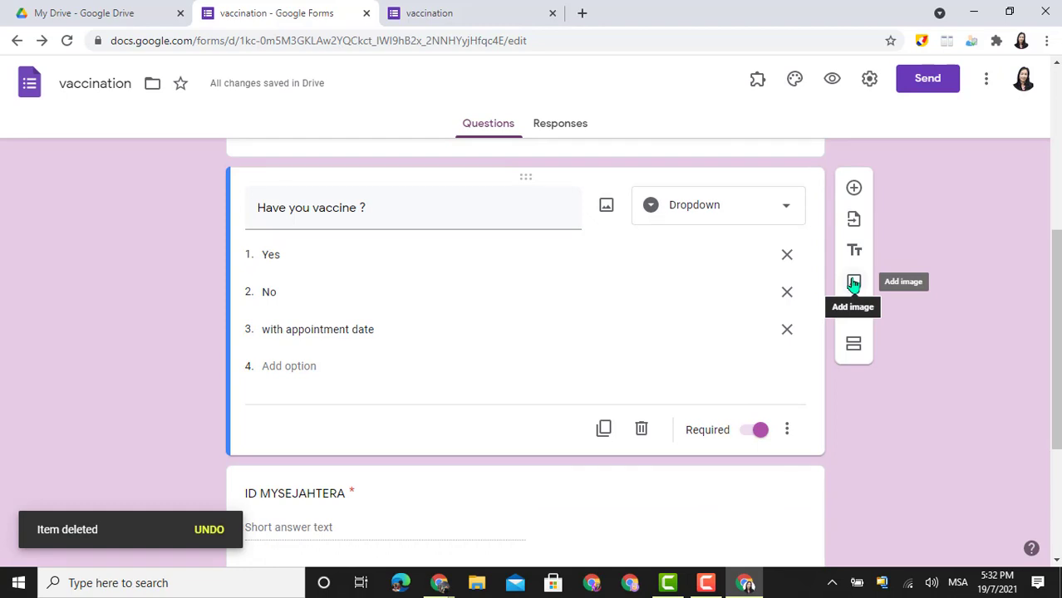
Look through the image sources, insert a Jul 6, 2020 picture from Photos below "Have you vaccine ?", and delete it again
{"action": "left_click", "coordinate": [854, 283]}
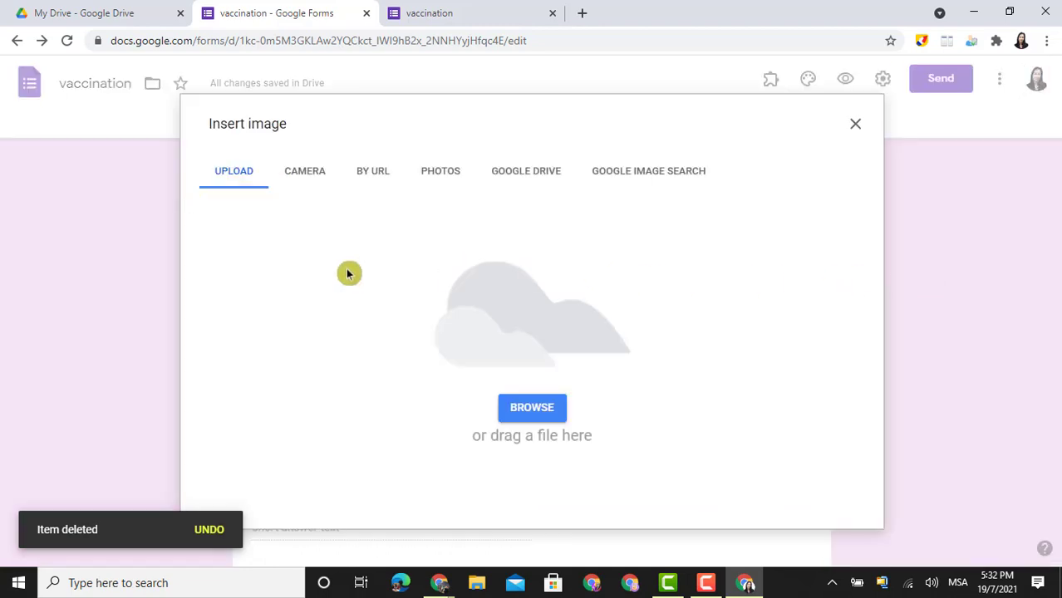
{"action": "left_click", "coordinate": [305, 177]}
{"action": "left_click", "coordinate": [367, 172]}
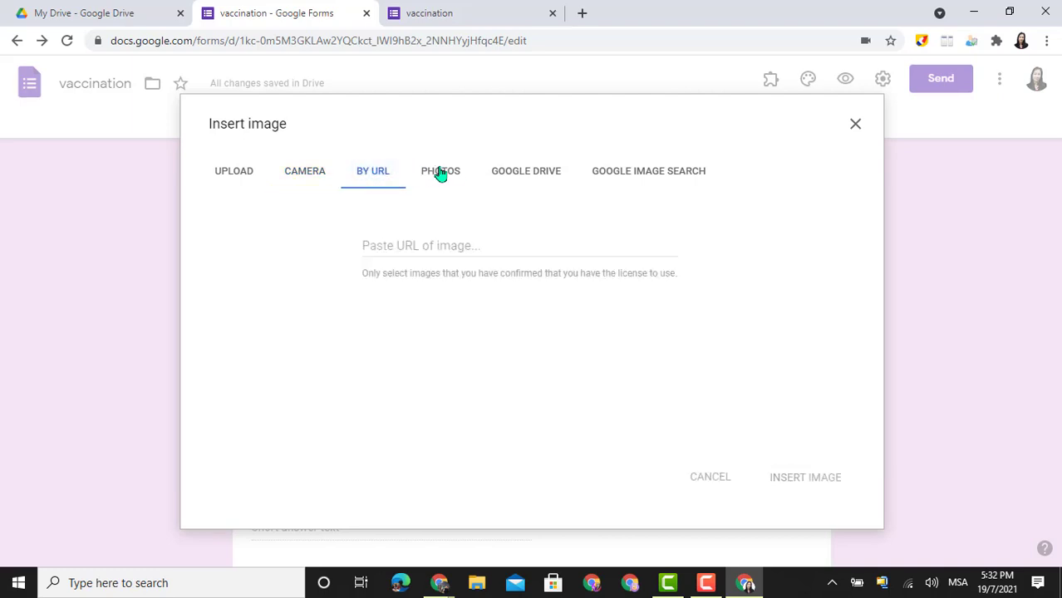
{"action": "left_click", "coordinate": [440, 174]}
{"action": "left_click", "coordinate": [531, 175]}
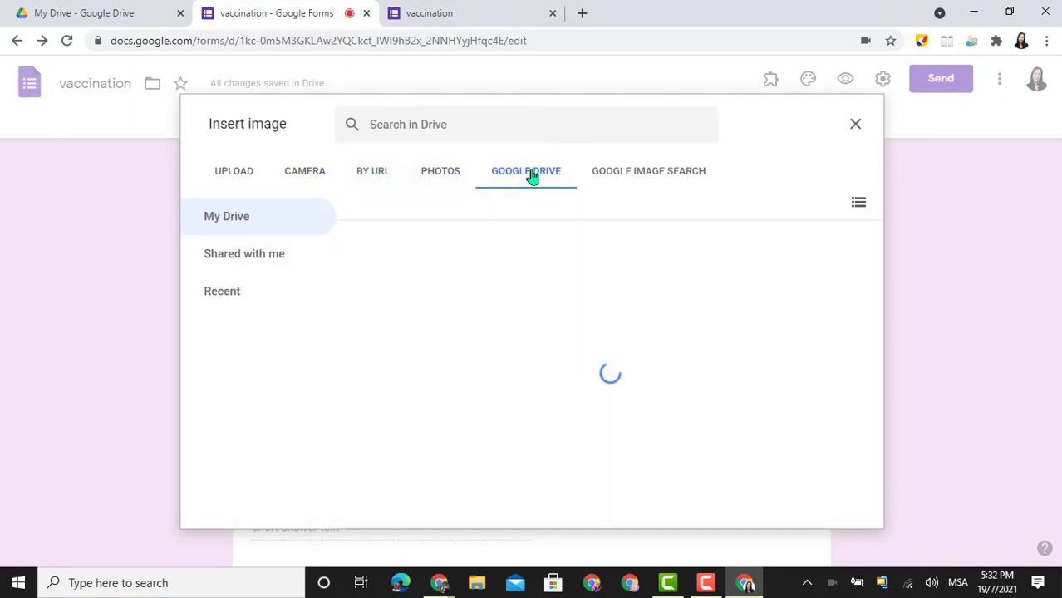
{"action": "left_click", "coordinate": [612, 171]}
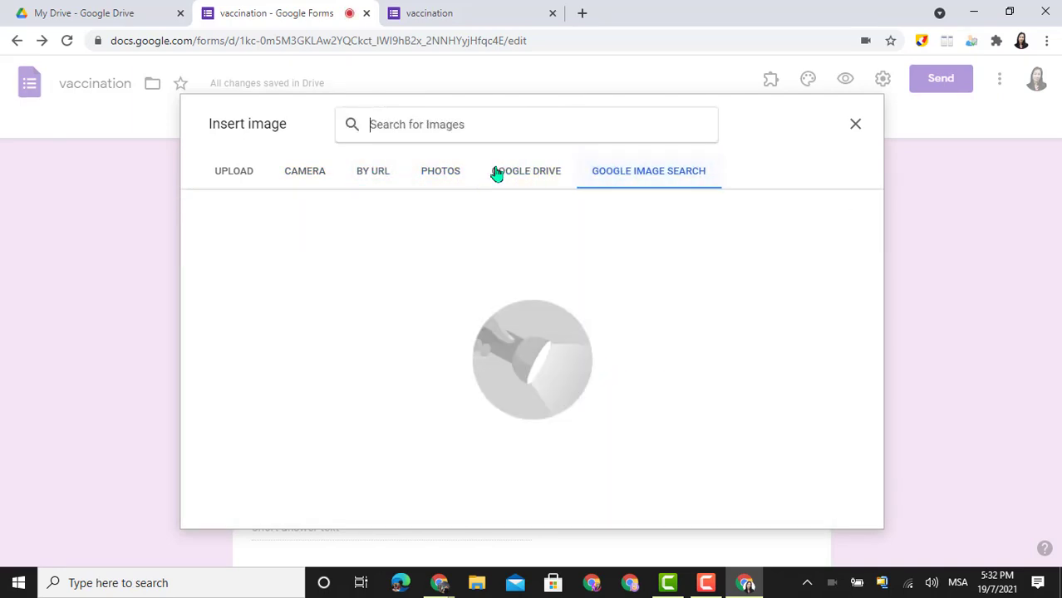
{"action": "left_click", "coordinate": [372, 175]}
{"action": "left_click", "coordinate": [439, 173]}
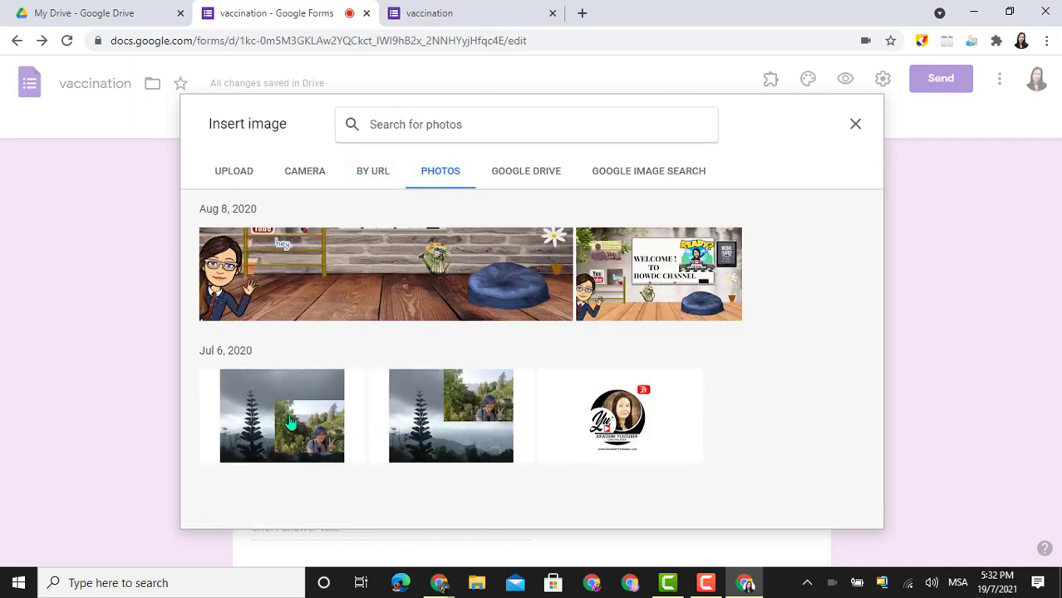
{"action": "key", "text": "Escape"}
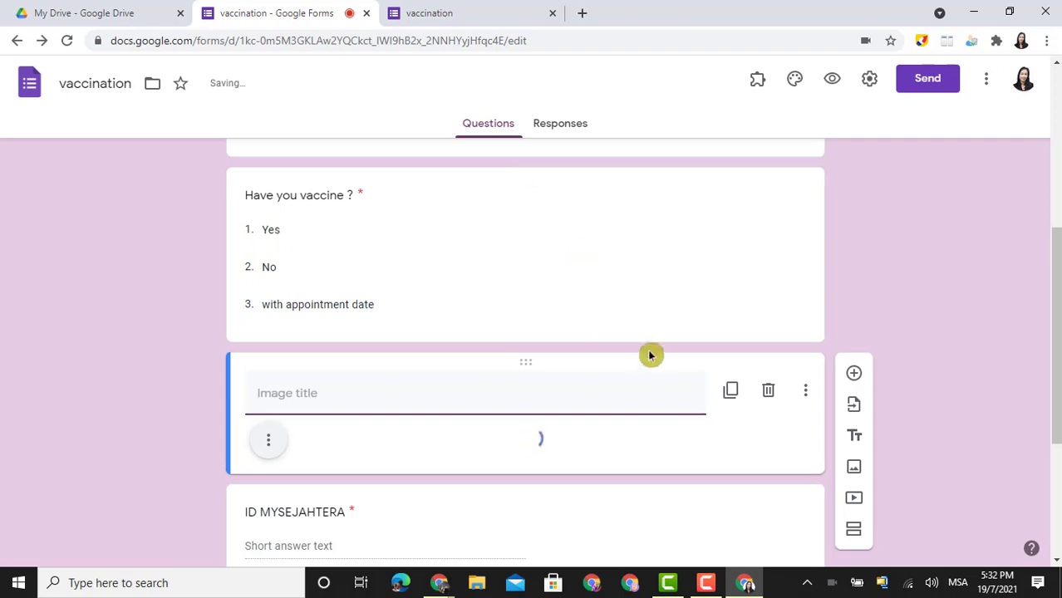
{"action": "left_click_drag", "start_coordinate": [1055, 232], "coordinate": [1058, 293]}
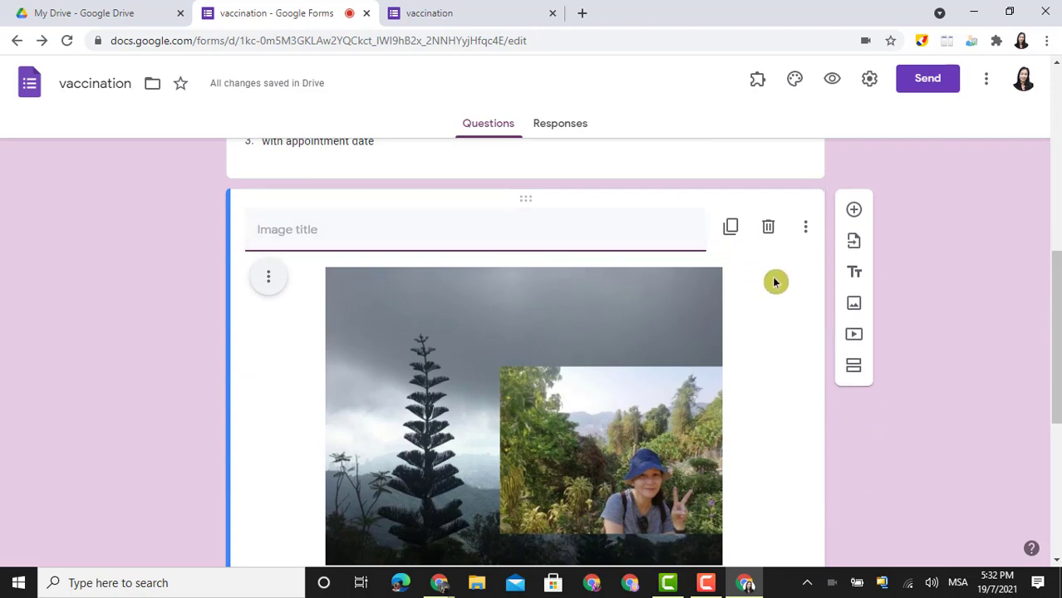
{"action": "left_click", "coordinate": [767, 228]}
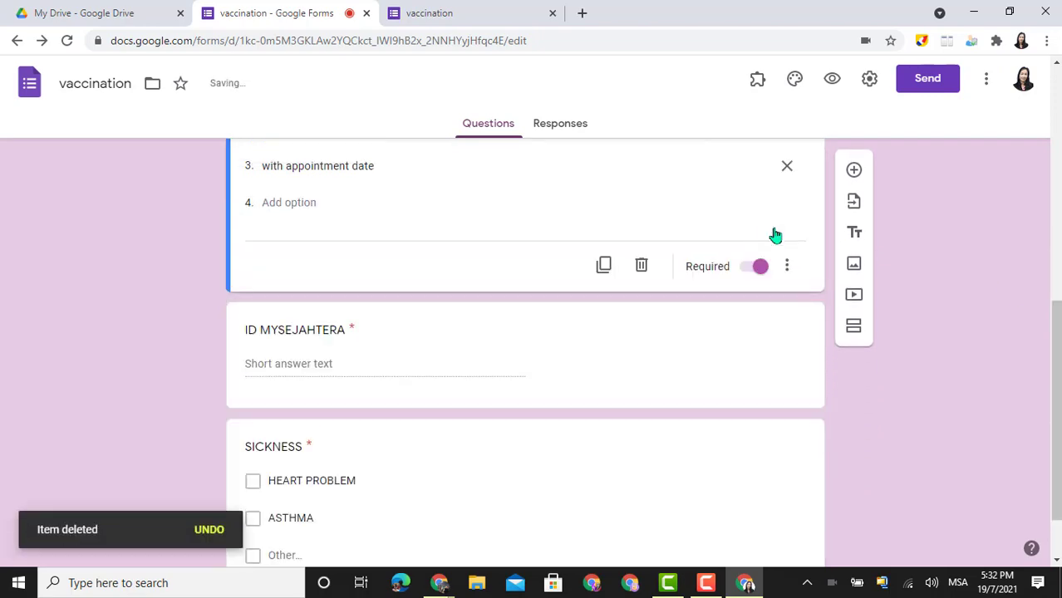
Search YouTube for "howdc", insert a found video below the "Have you vaccine ?" question, and delete it again
{"action": "left_click", "coordinate": [854, 295]}
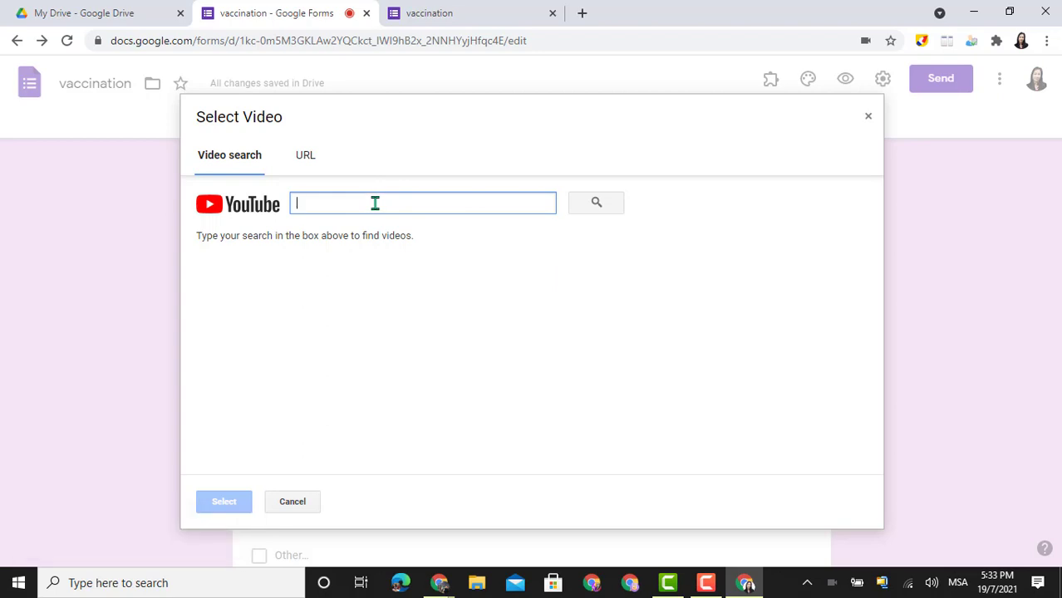
{"action": "type", "text": "HOW"}
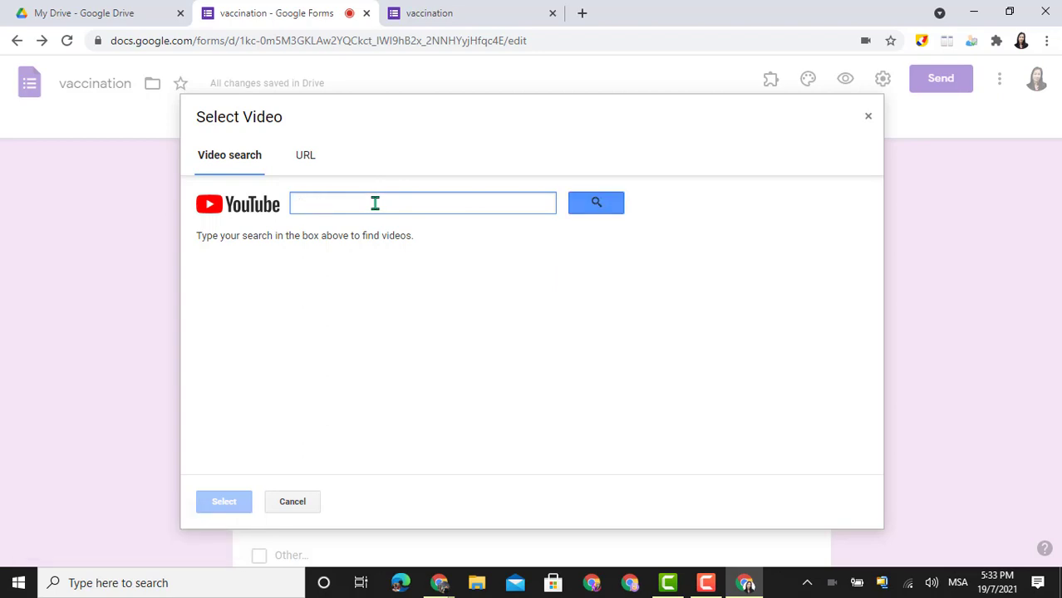
{"action": "type", "text": "howdc"}
{"action": "key", "text": "Return"}
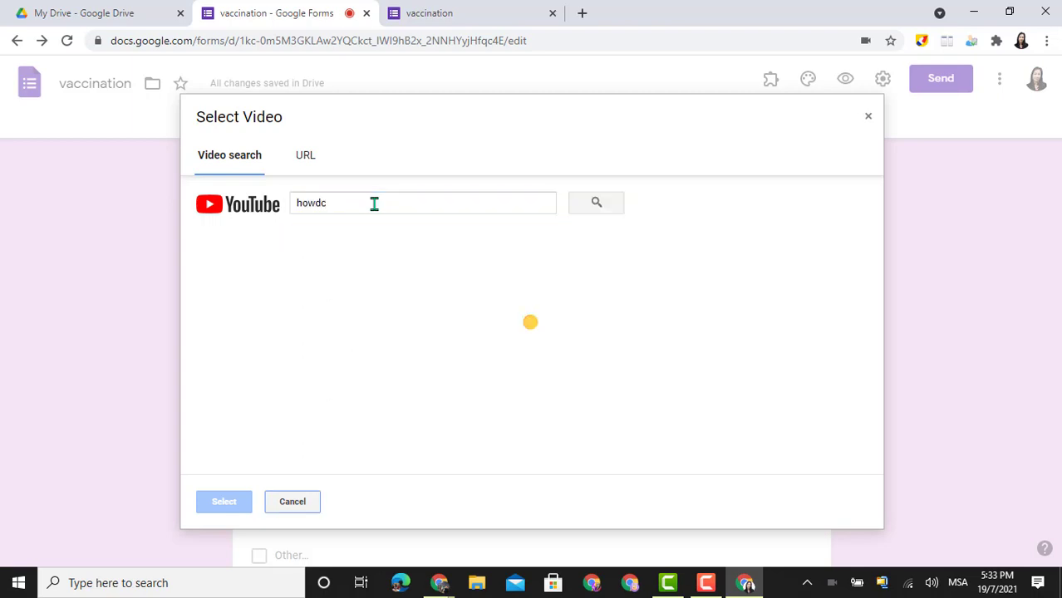
{"action": "double_click", "coordinate": [272, 279]}
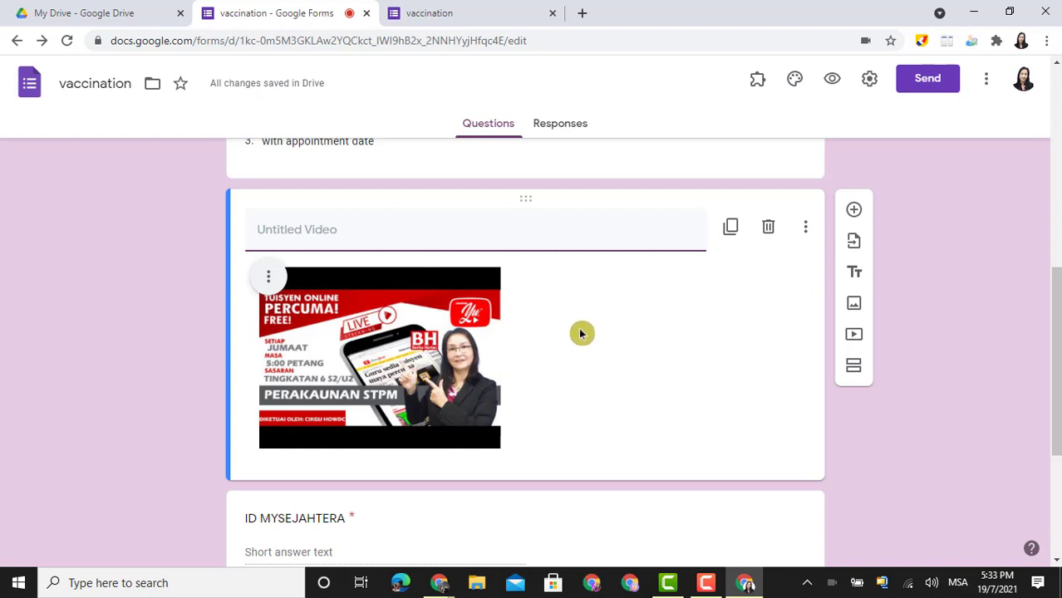
{"action": "left_click", "coordinate": [769, 230]}
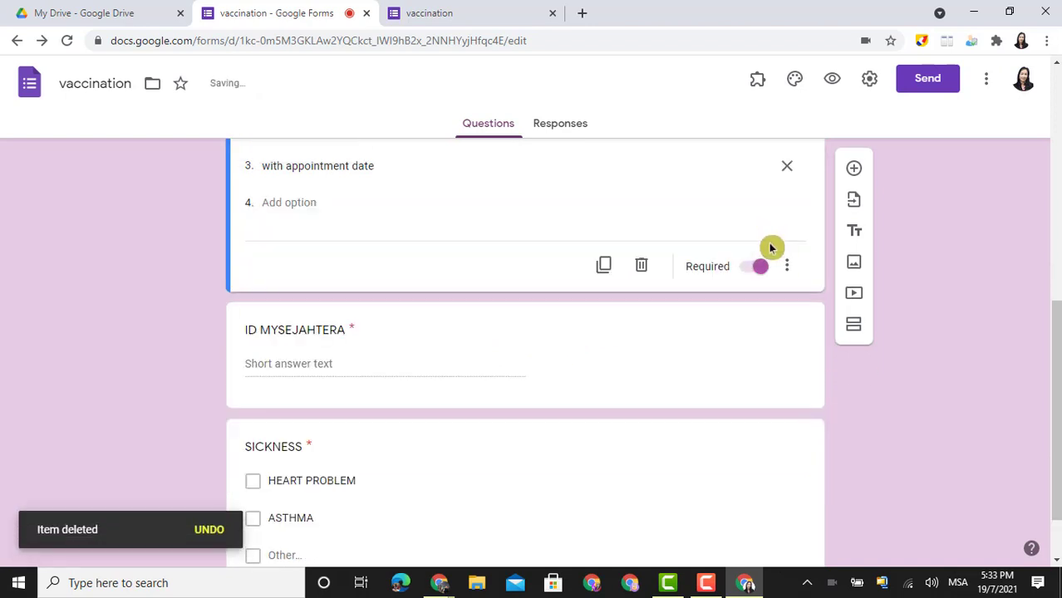
Add a new section between the "Have you vaccine ?" and ID MYSEJAHTERA questions
{"action": "left_click", "coordinate": [853, 327]}
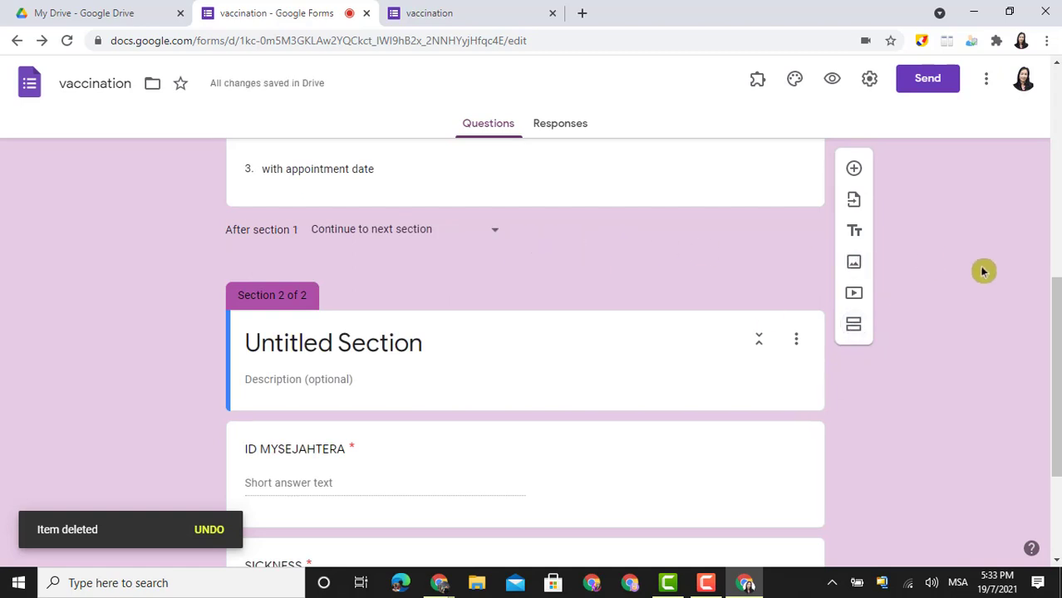
{"action": "left_click_drag", "start_coordinate": [1053, 304], "coordinate": [1046, 357]}
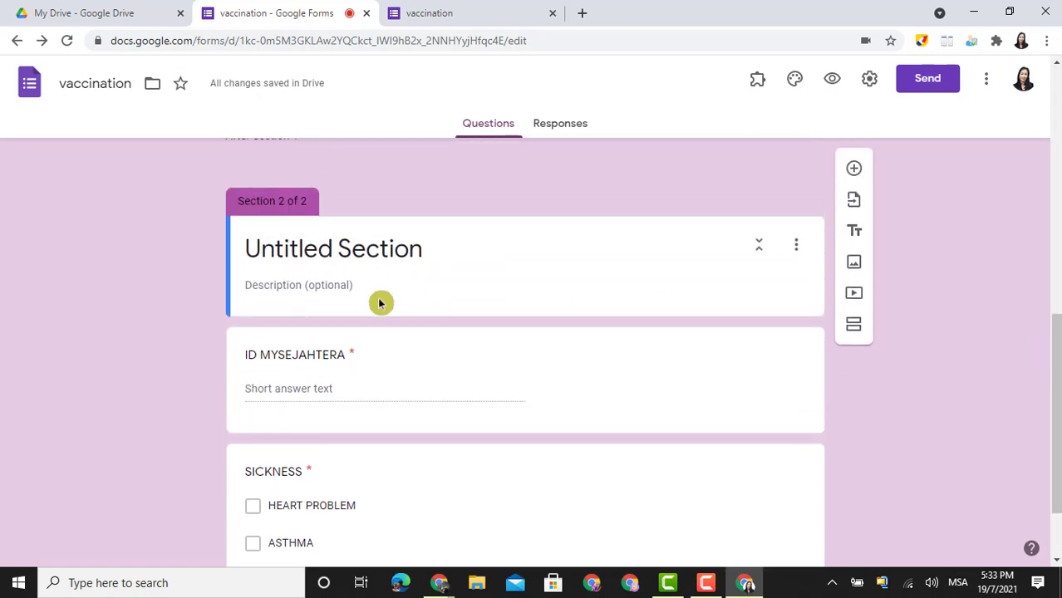
{"action": "left_click", "coordinate": [261, 256]}
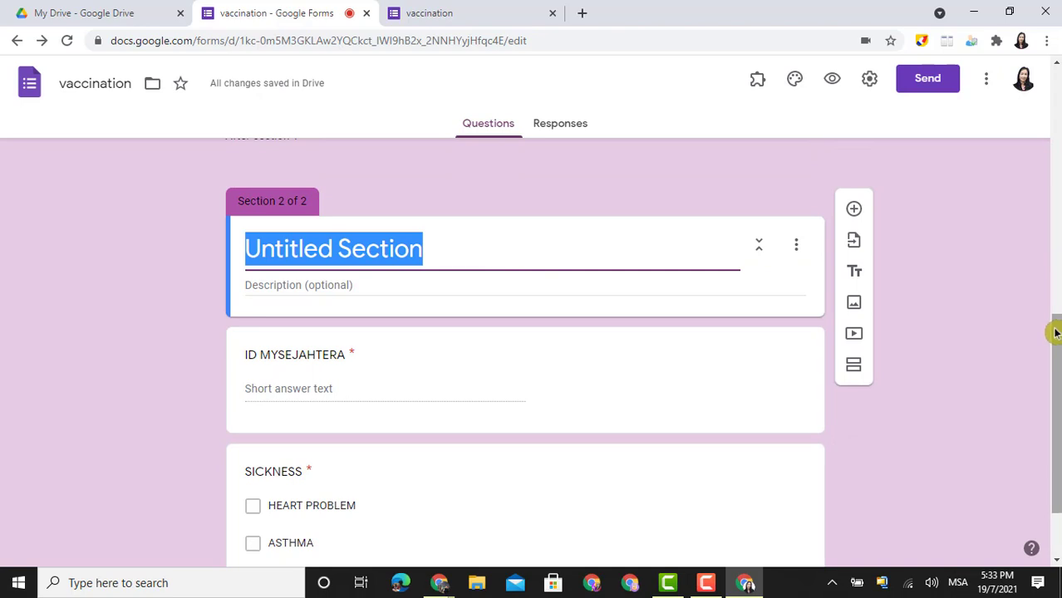
{"action": "left_click_drag", "start_coordinate": [1055, 333], "coordinate": [1049, 124]}
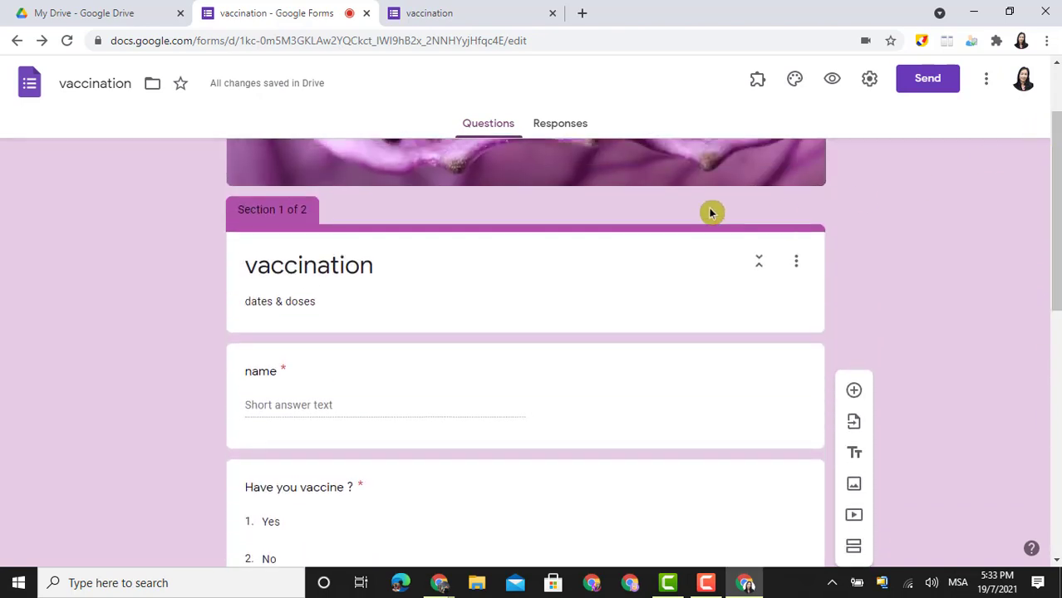
Replace the old preview with a new one, fill in the name, choose Yes for "Have you vaccine ?", and continue to the second section
{"action": "left_click", "coordinate": [552, 13]}
{"action": "left_click", "coordinate": [600, 129]}
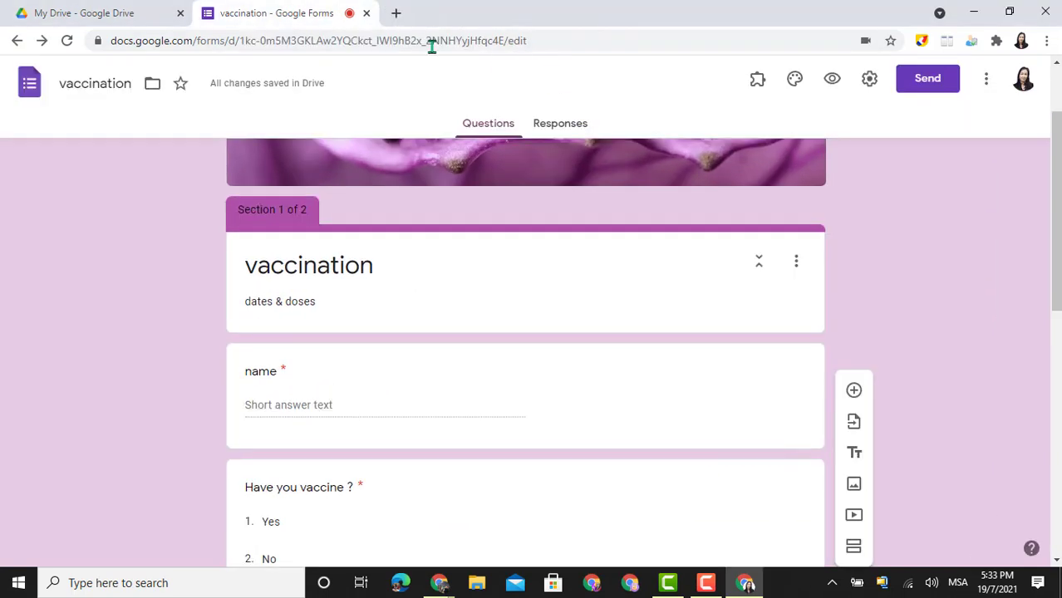
{"action": "left_click", "coordinate": [833, 83]}
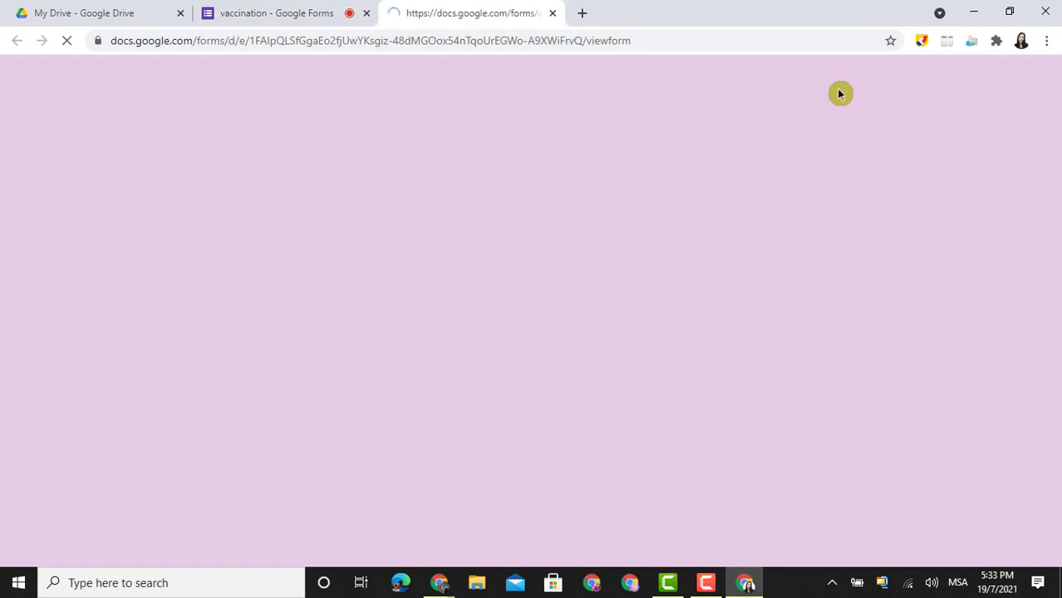
{"action": "left_click_drag", "start_coordinate": [1054, 164], "coordinate": [1053, 325]}
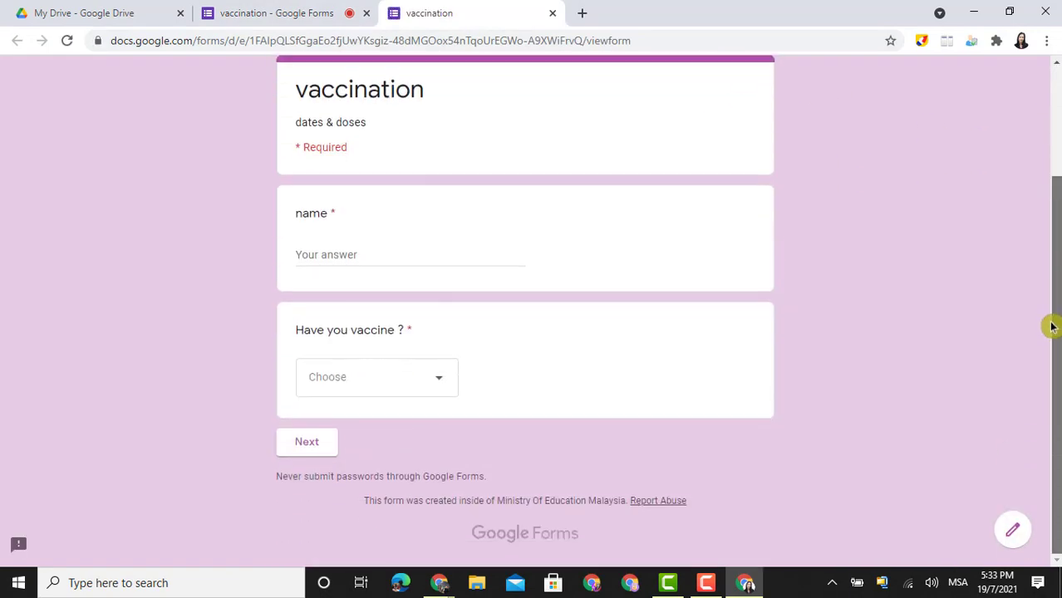
{"action": "left_click", "coordinate": [365, 255]}
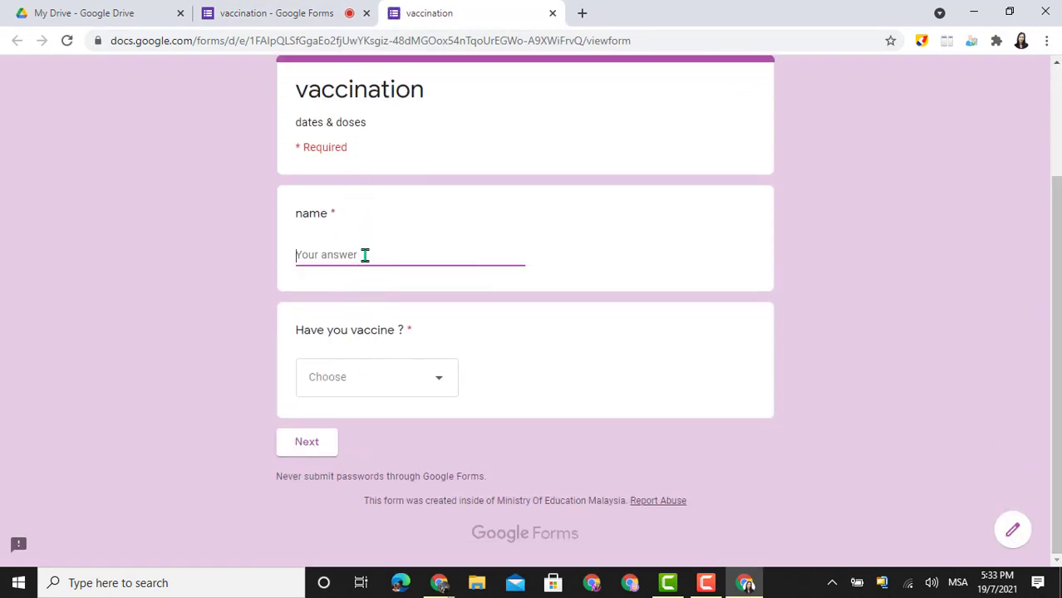
{"action": "left_click", "coordinate": [423, 381]}
{"action": "left_click", "coordinate": [396, 428]}
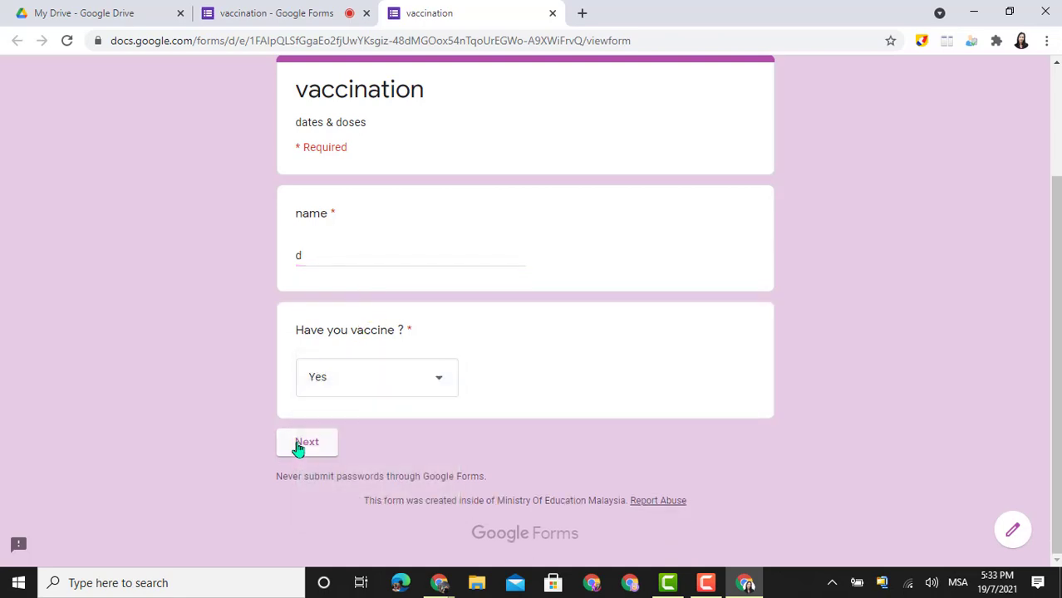
{"action": "left_click", "coordinate": [306, 443]}
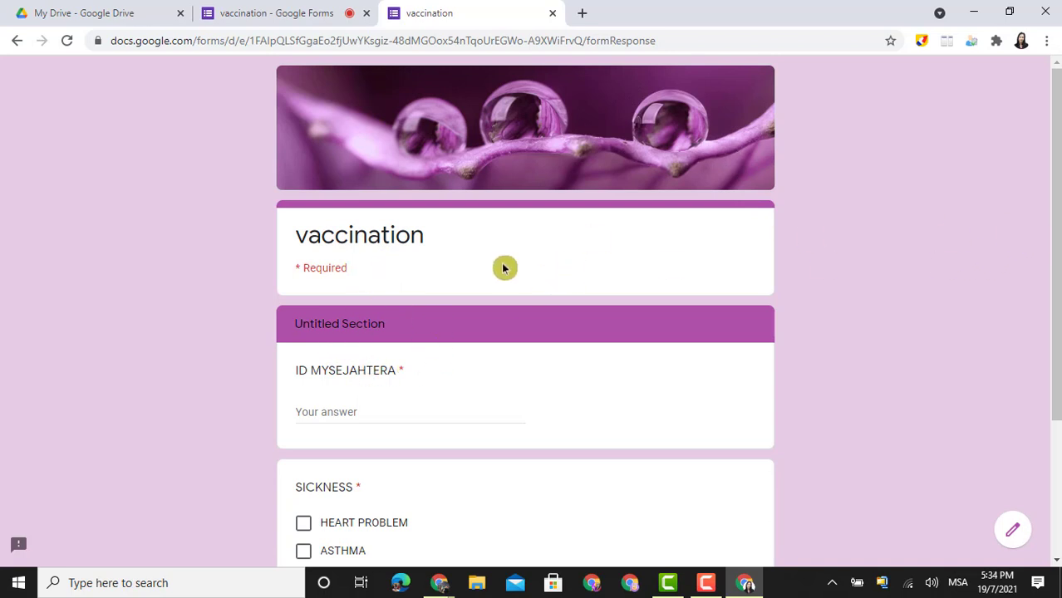
Tick HEART PROBLEM, ASTHMA and Other under SICKNESS in the previewed form, and close the preview without submitting
{"action": "triple_click", "coordinate": [332, 326]}
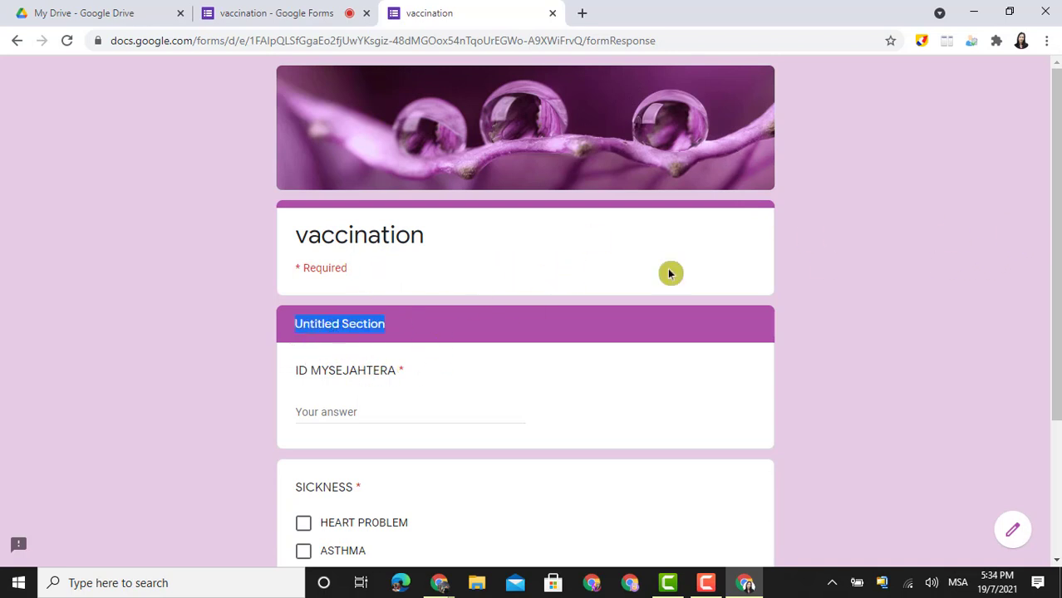
{"action": "left_click_drag", "start_coordinate": [1059, 158], "coordinate": [1057, 325]}
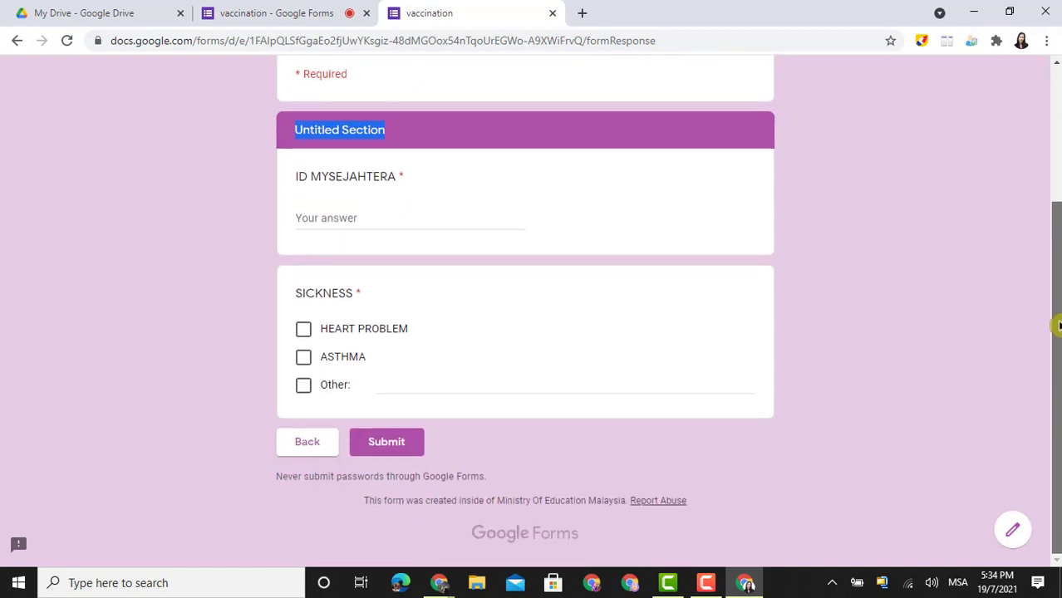
{"action": "left_click", "coordinate": [303, 330]}
{"action": "left_click", "coordinate": [303, 357]}
{"action": "left_click", "coordinate": [303, 384]}
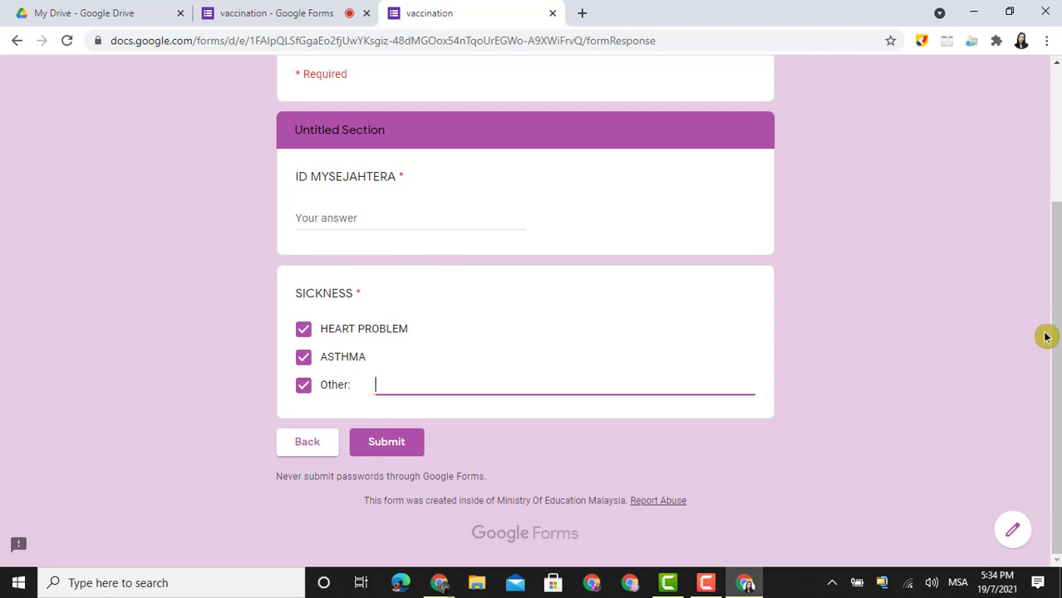
{"action": "left_click_drag", "start_coordinate": [1051, 341], "coordinate": [1031, 160]}
{"action": "left_click", "coordinate": [553, 14]}
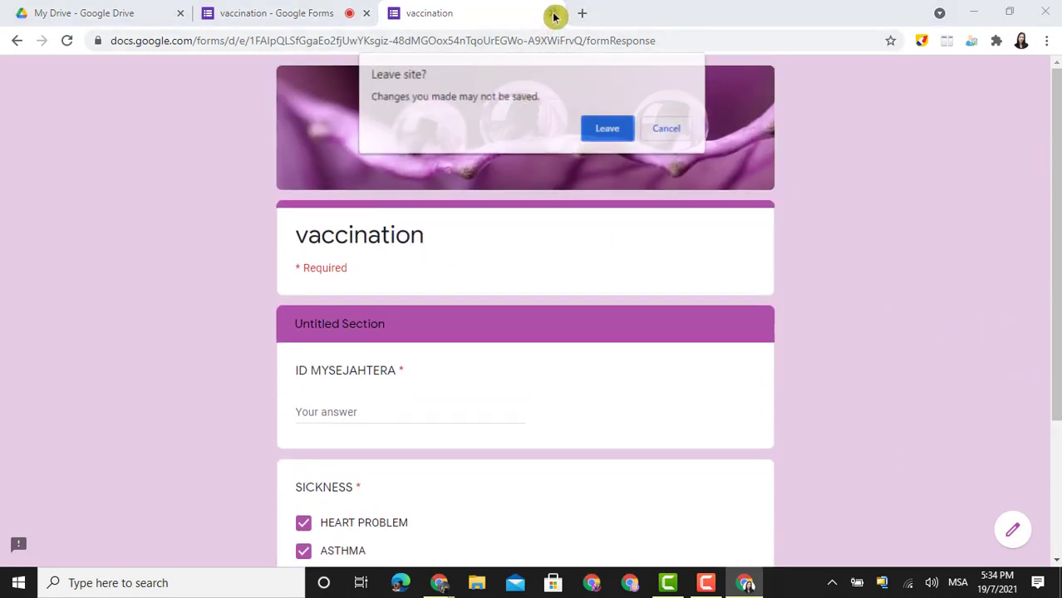
{"action": "left_click", "coordinate": [607, 128]}
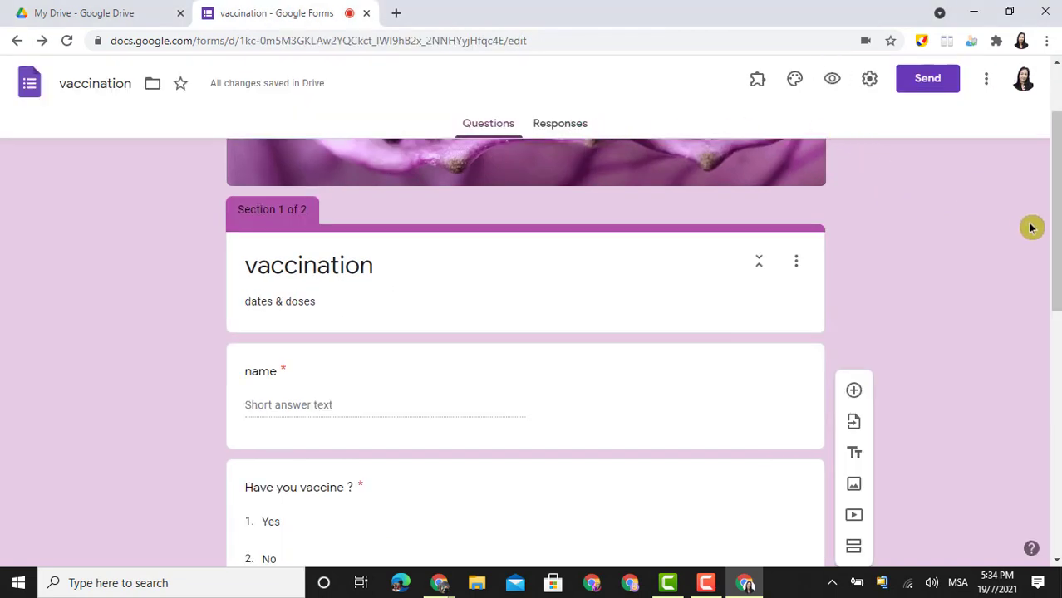
Look through the form's additional options and the list of installed add-ons
{"action": "left_click_drag", "start_coordinate": [1055, 253], "coordinate": [997, 158]}
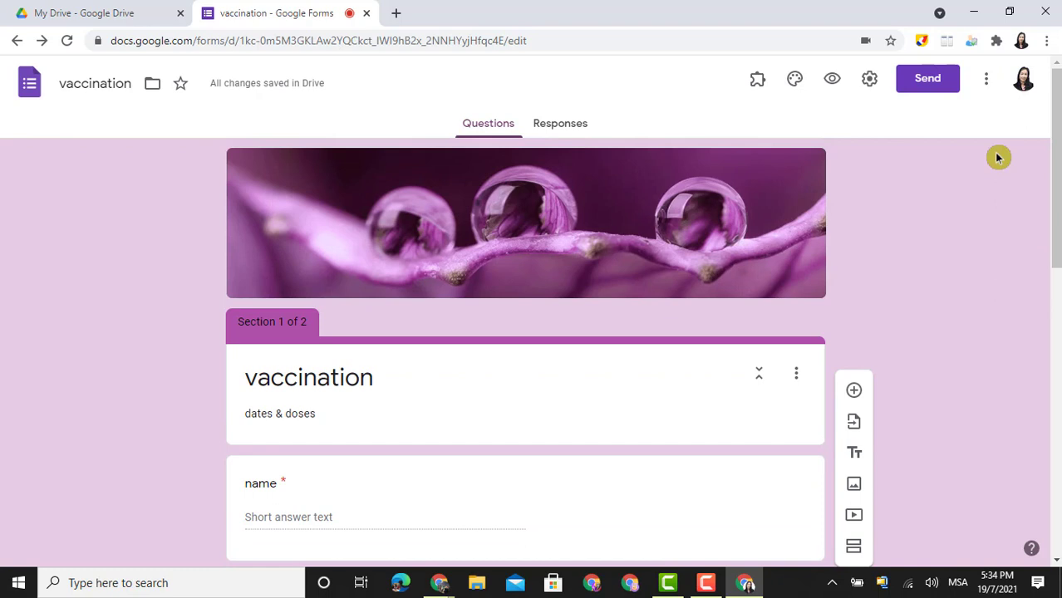
{"action": "left_click", "coordinate": [987, 80]}
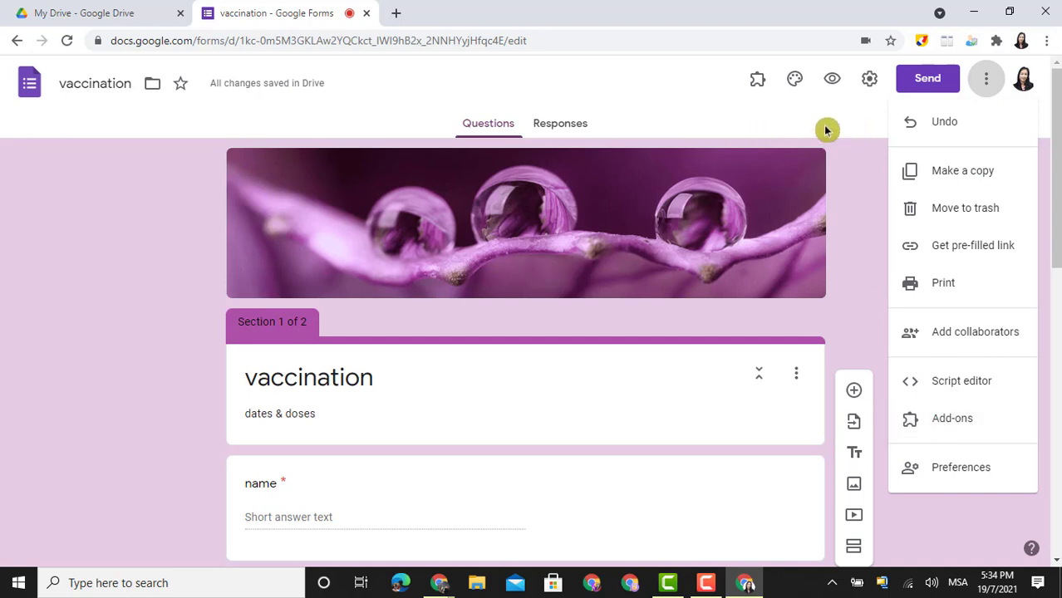
{"action": "left_click", "coordinate": [789, 121]}
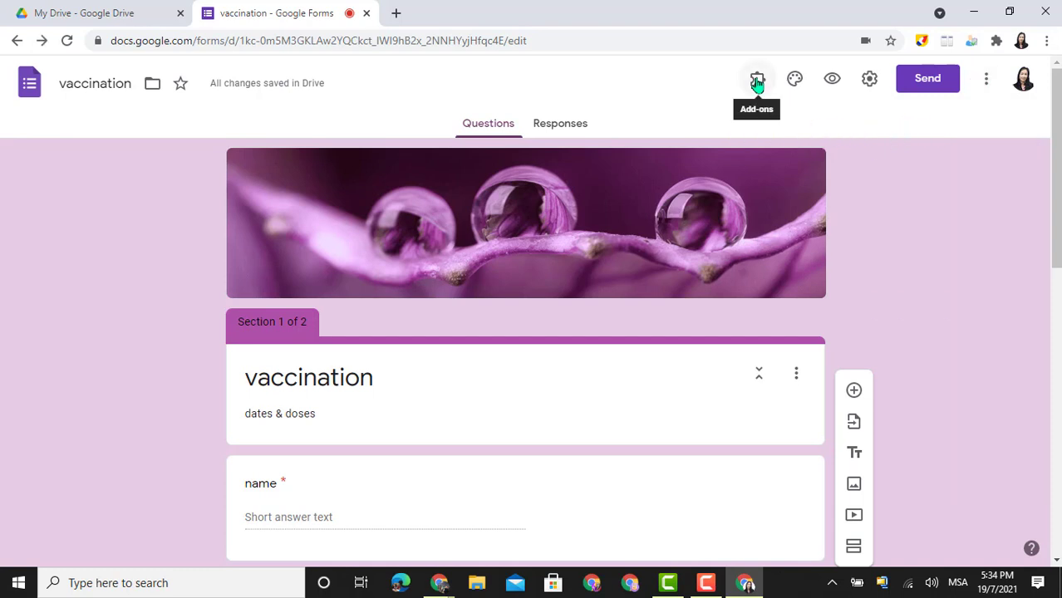
{"action": "left_click", "coordinate": [757, 82]}
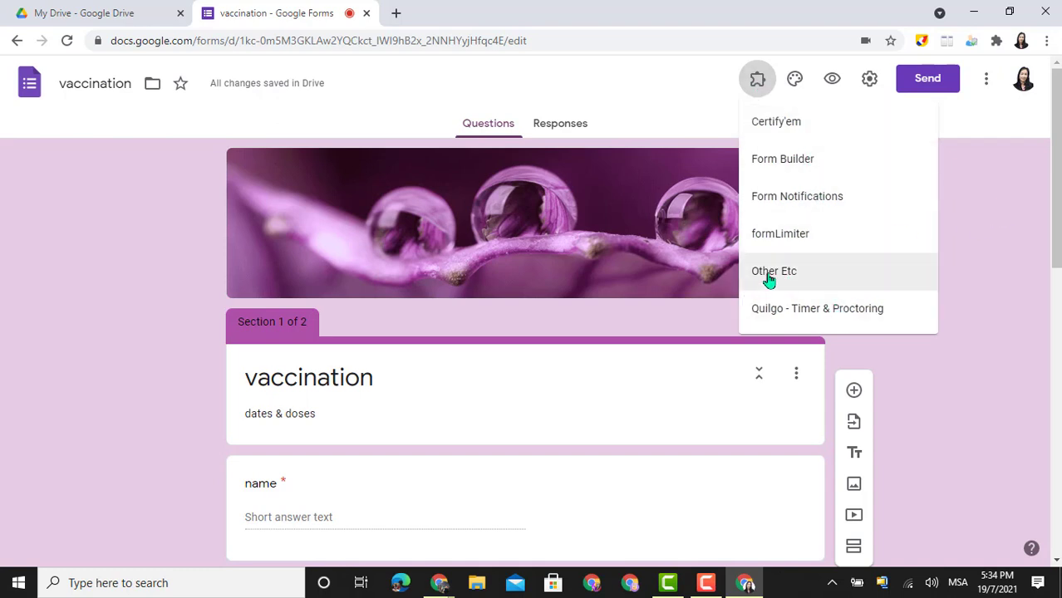
{"action": "left_click", "coordinate": [974, 195]}
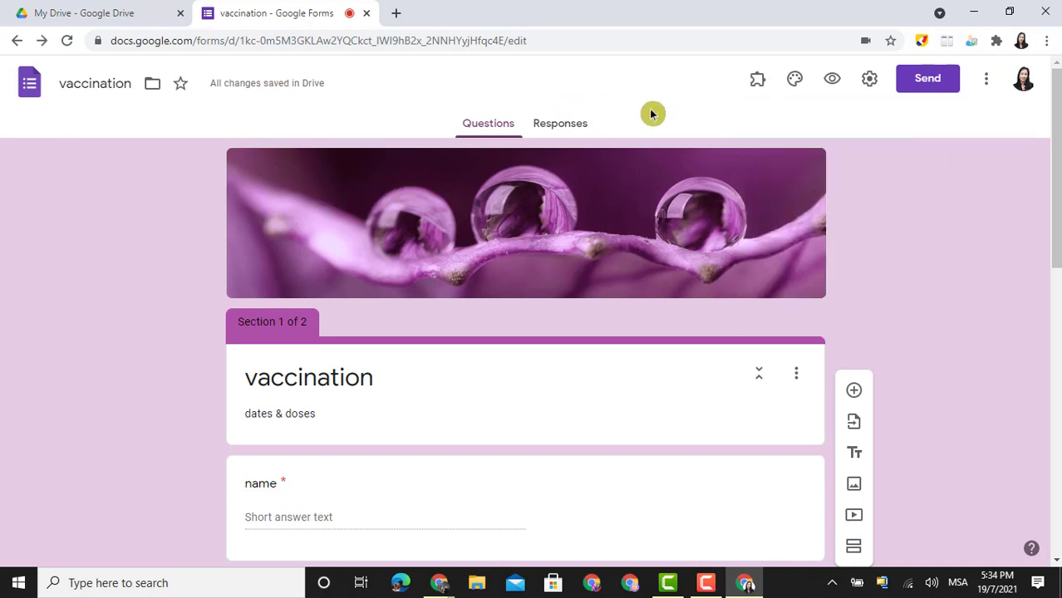
Stop the vaccination form from accepting responses and turn acceptance back on
{"action": "left_click", "coordinate": [558, 125]}
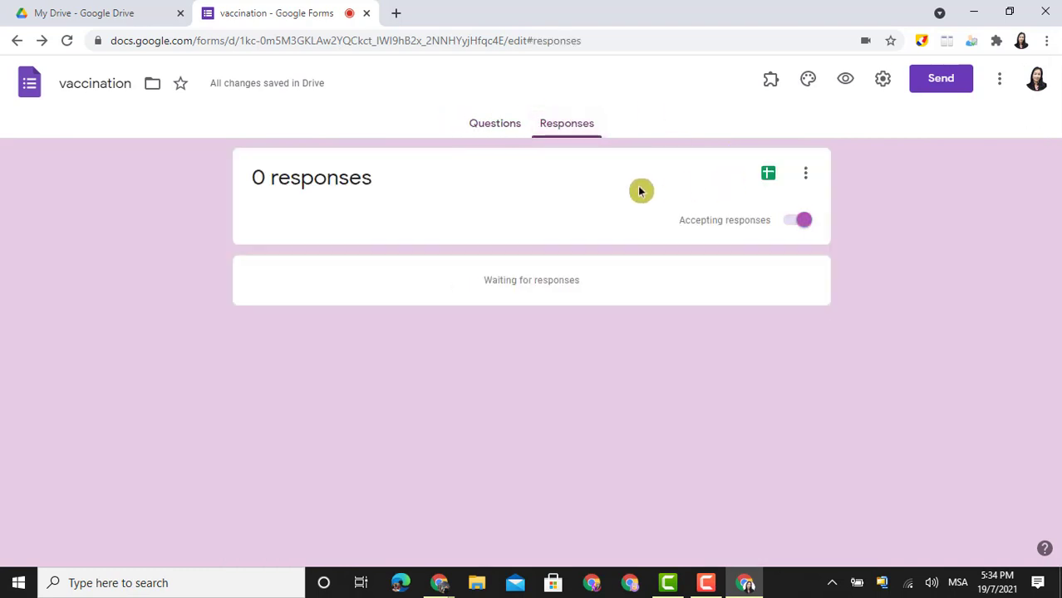
{"action": "left_click", "coordinate": [800, 228]}
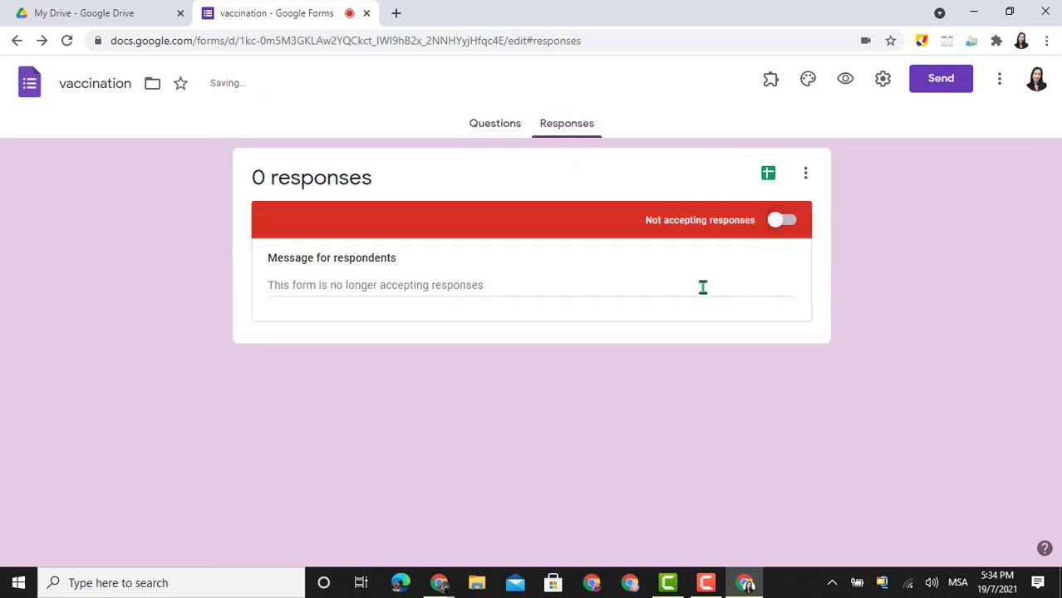
{"action": "left_click", "coordinate": [780, 225]}
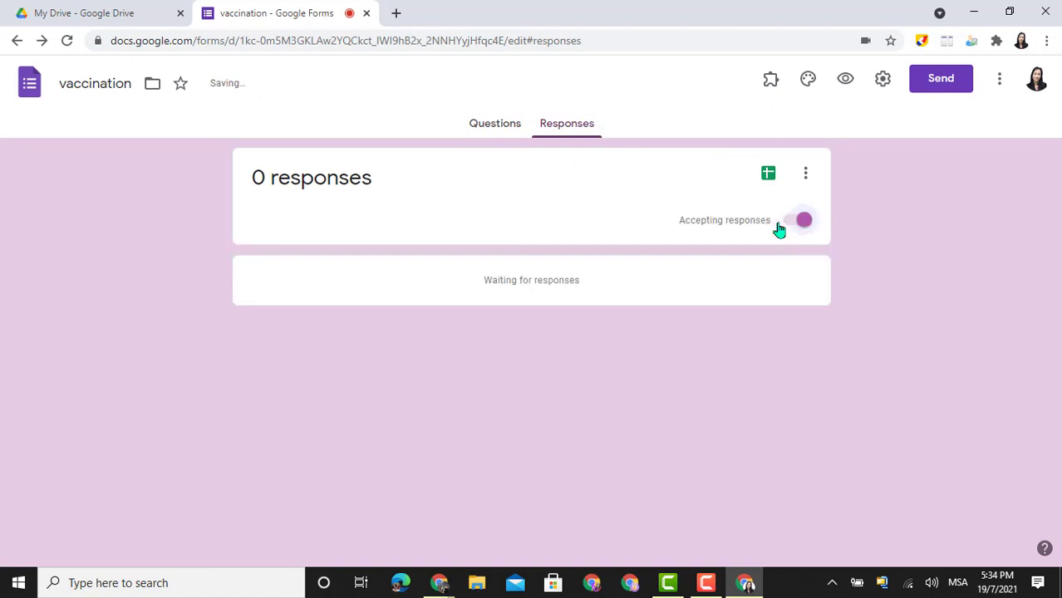
Create a new spreadsheet named "vaccination (Responses)" as the response destination, close it, and return to the form's questions
{"action": "left_click", "coordinate": [769, 177]}
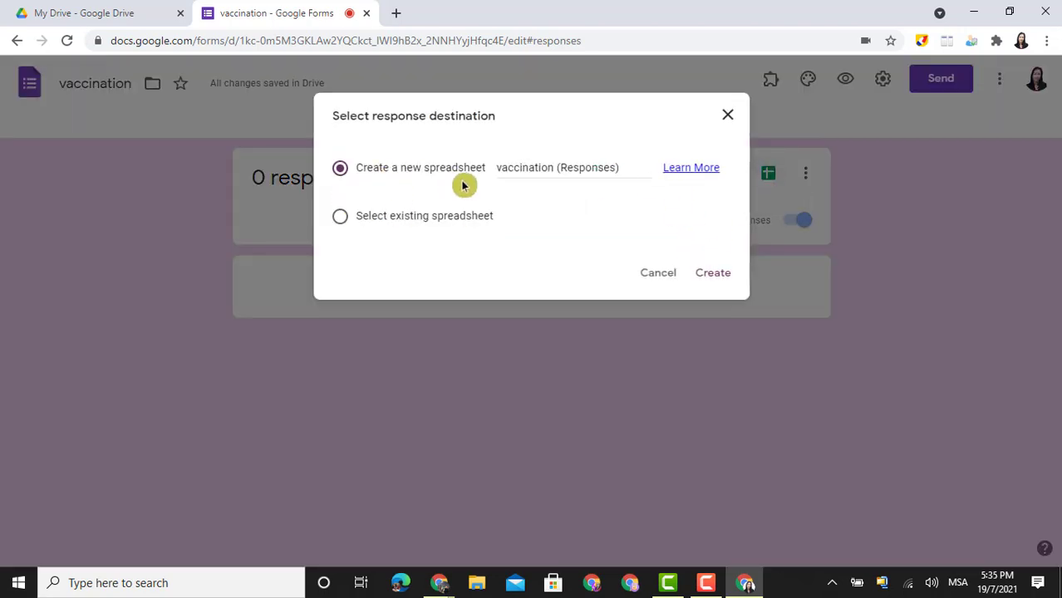
{"action": "left_click", "coordinate": [715, 274]}
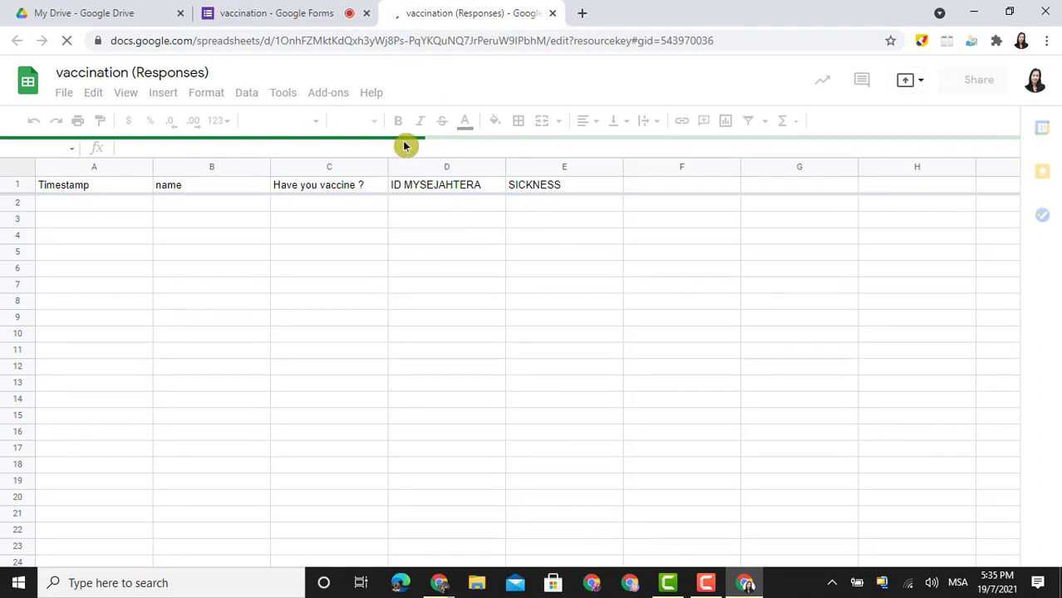
{"action": "left_click", "coordinate": [554, 14]}
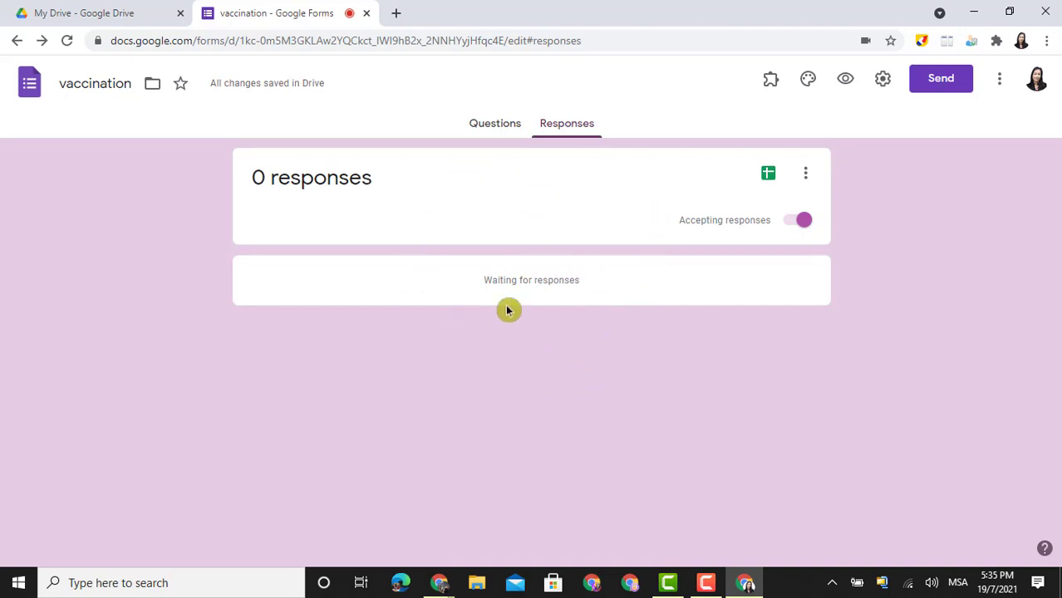
{"action": "left_click", "coordinate": [486, 124]}
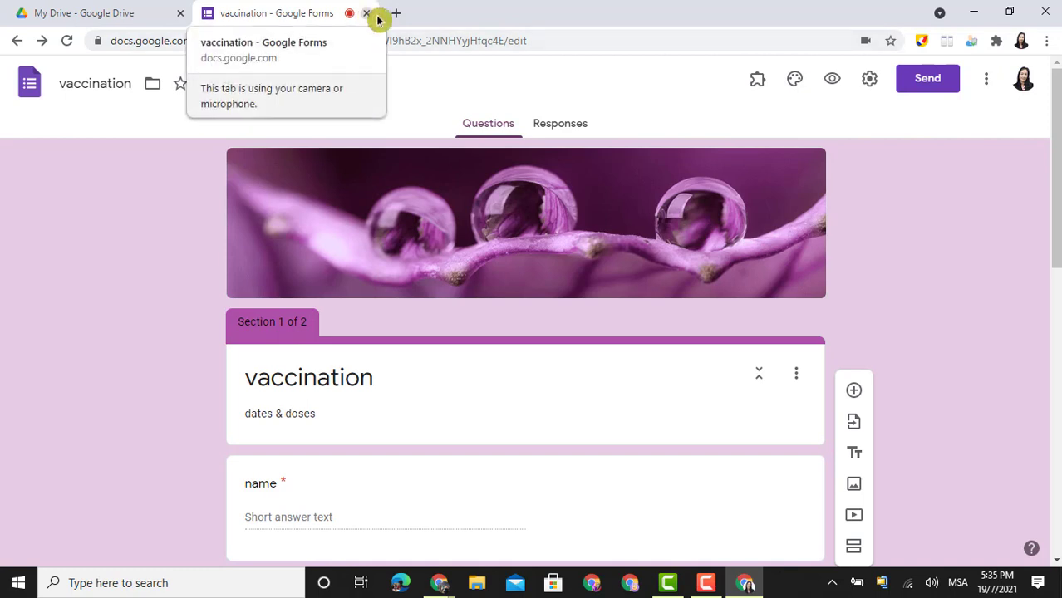
{"action": "left_click", "coordinate": [706, 583]}
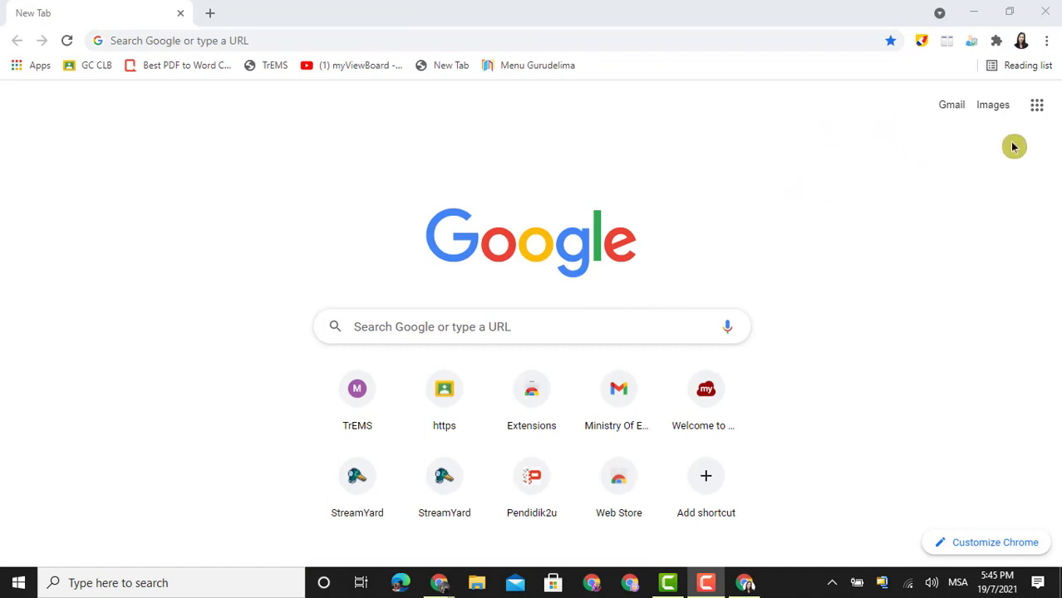
Go to Google Drive from the browser's start page and create a folder named "abcd" in My Drive
{"action": "left_click", "coordinate": [1037, 106]}
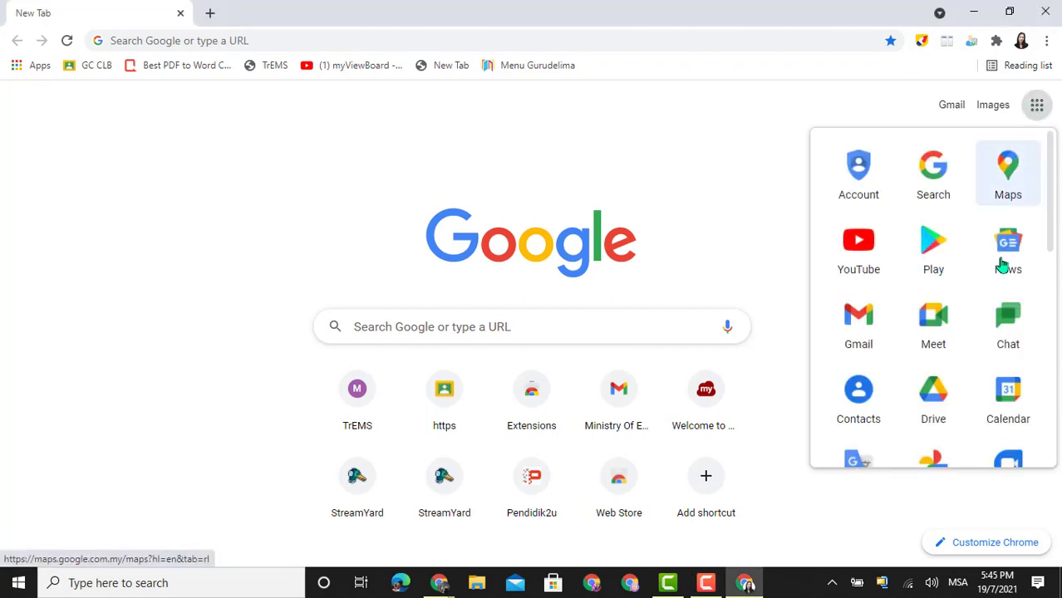
{"action": "left_click", "coordinate": [933, 394]}
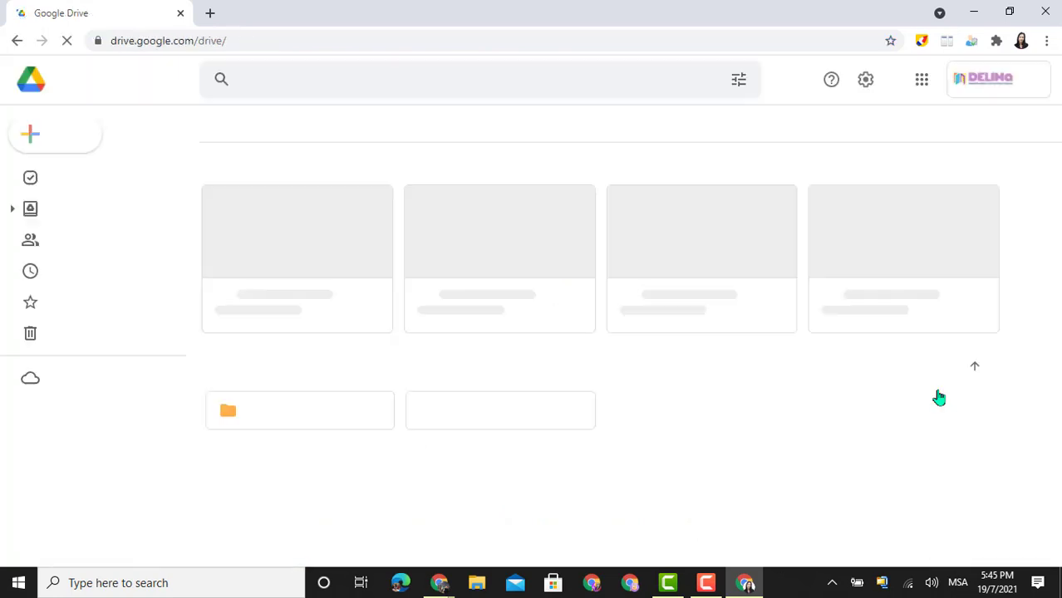
{"action": "left_click", "coordinate": [66, 141]}
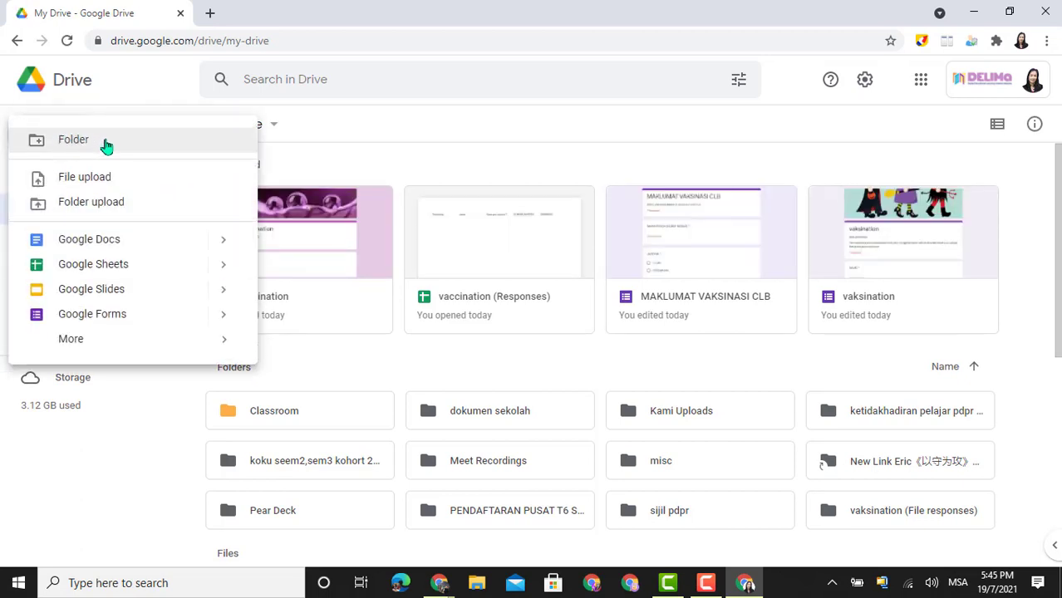
{"action": "left_click", "coordinate": [106, 143]}
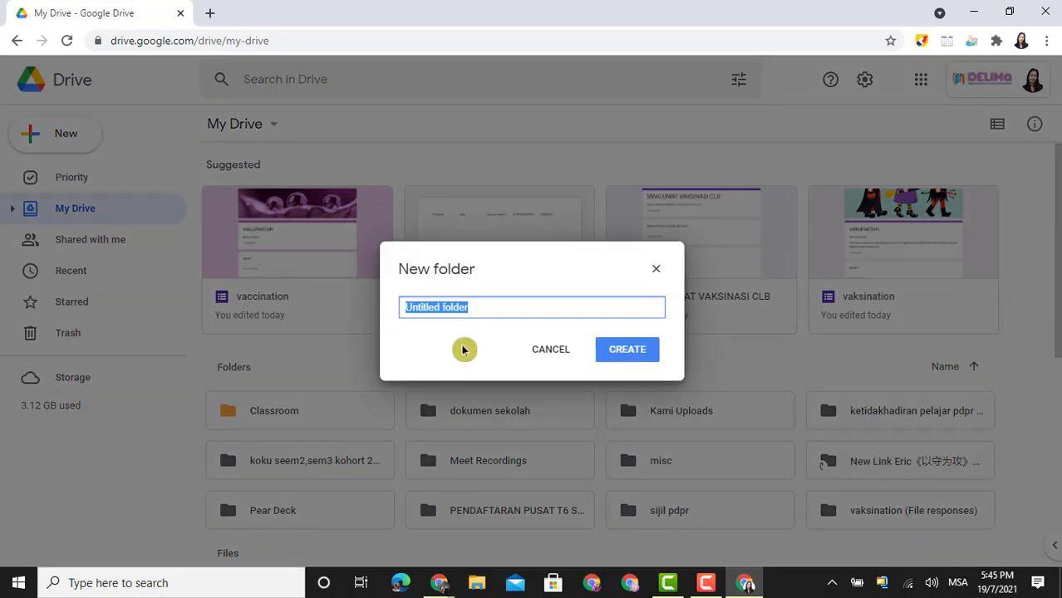
{"action": "type", "text": "abcd"}
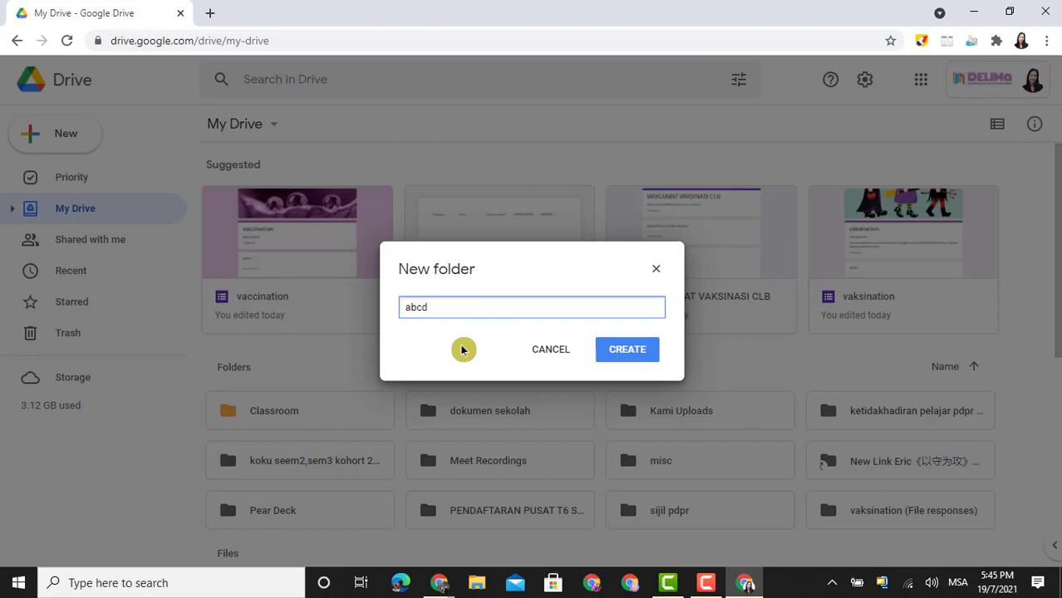
{"action": "left_click", "coordinate": [637, 354]}
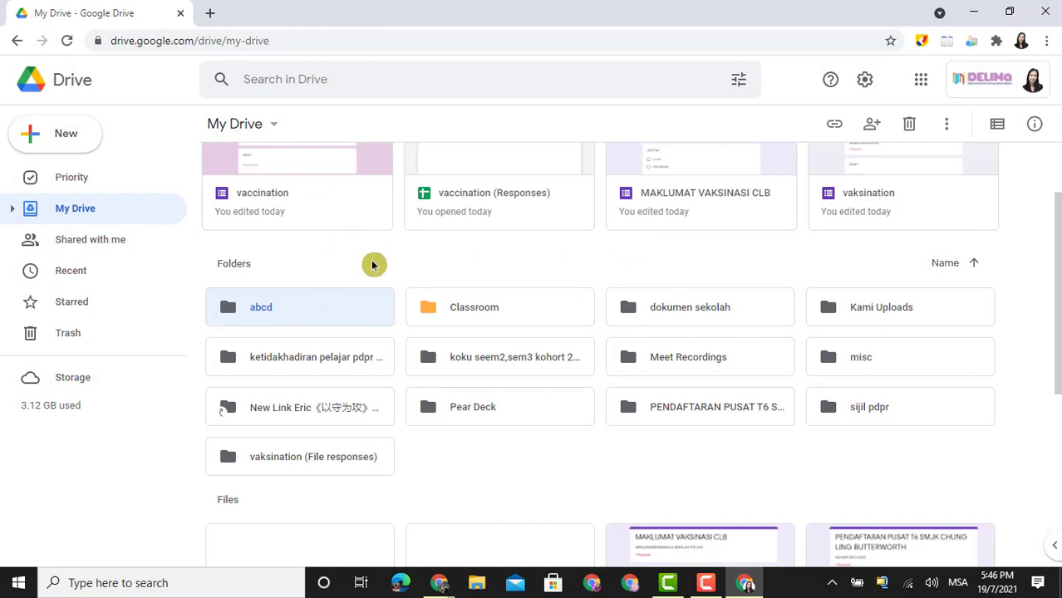
Upload 6AK1PIAWAIQ1.pdf from Downloads into the abcd folder and return to My Drive
{"action": "double_click", "coordinate": [296, 312]}
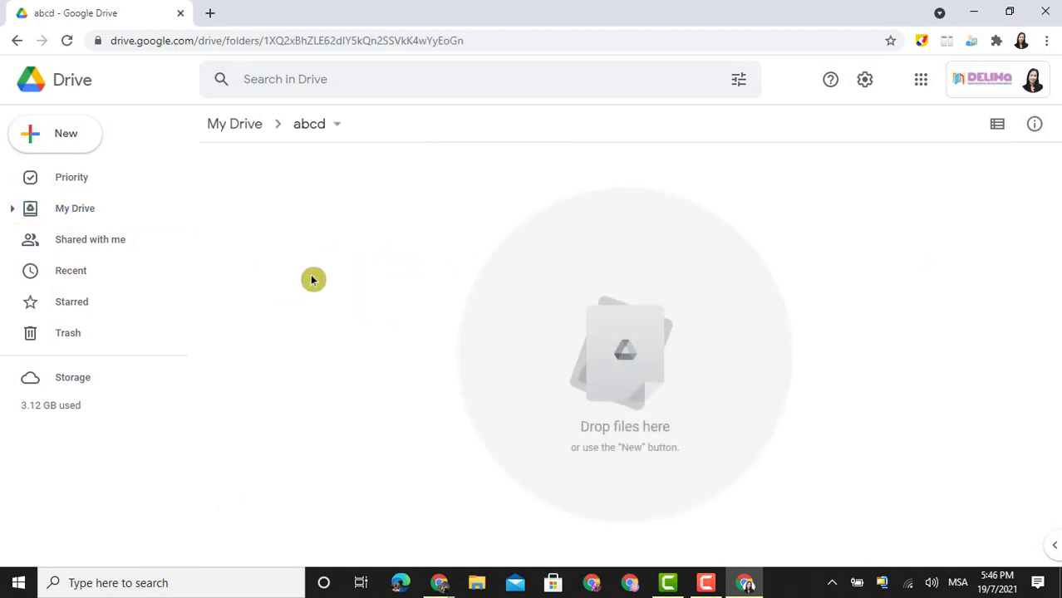
{"action": "left_click", "coordinate": [84, 144]}
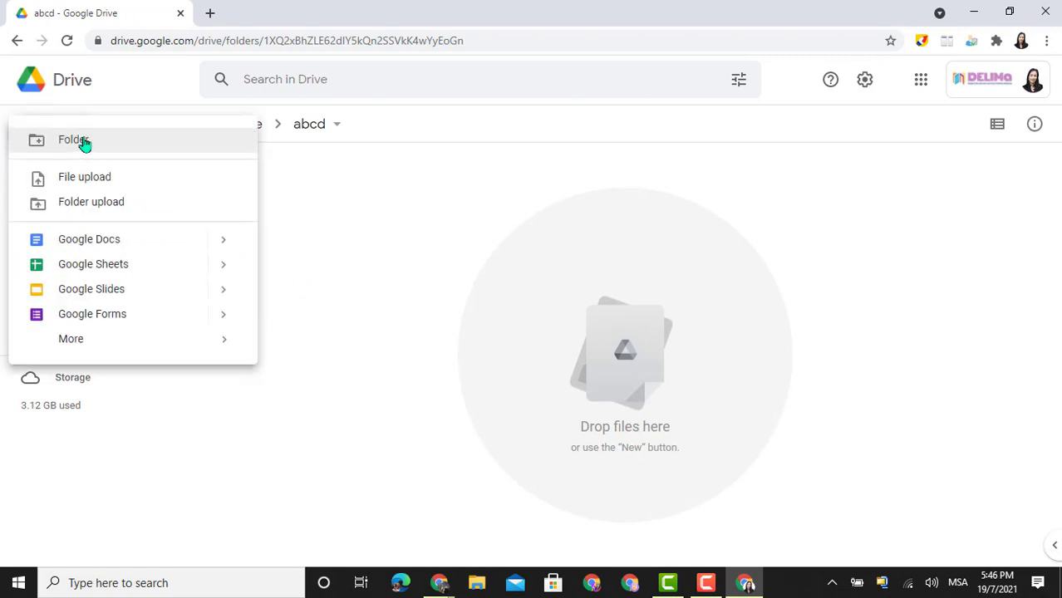
{"action": "left_click", "coordinate": [123, 180]}
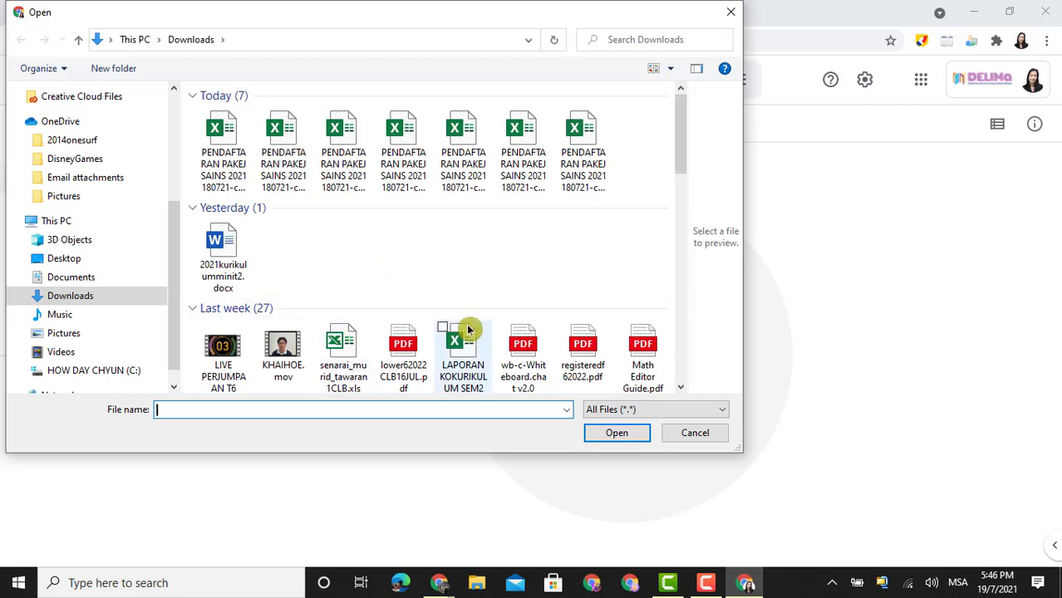
{"action": "left_click_drag", "start_coordinate": [680, 159], "coordinate": [680, 216]}
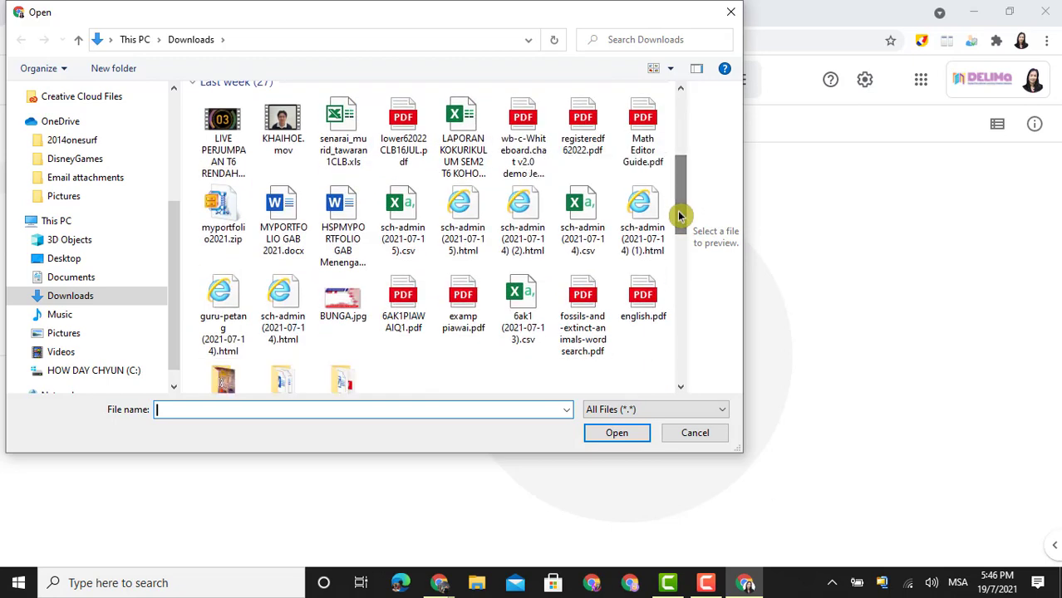
{"action": "double_click", "coordinate": [405, 292]}
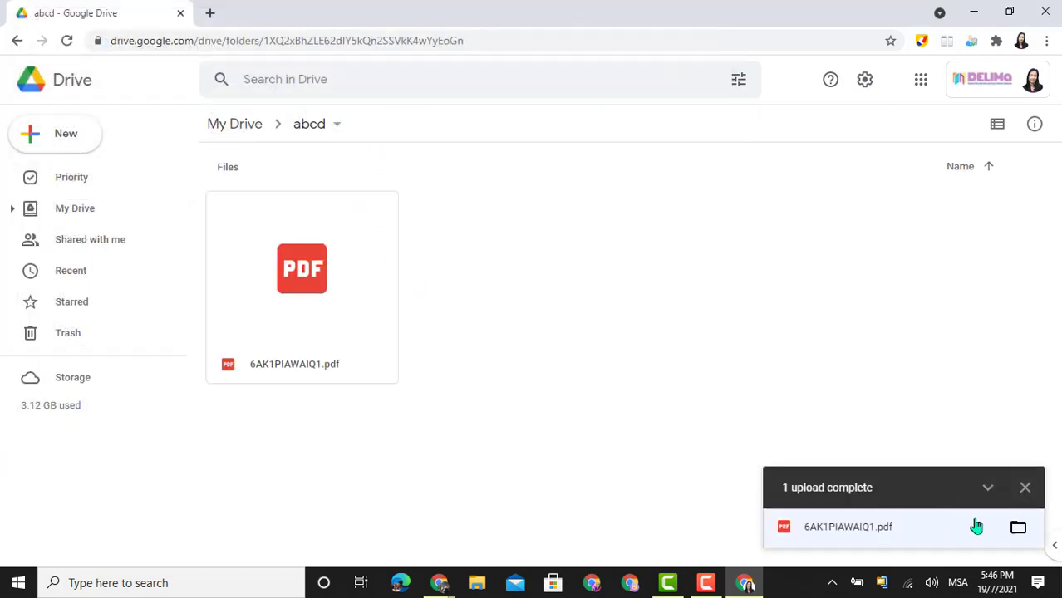
{"action": "left_click", "coordinate": [244, 127]}
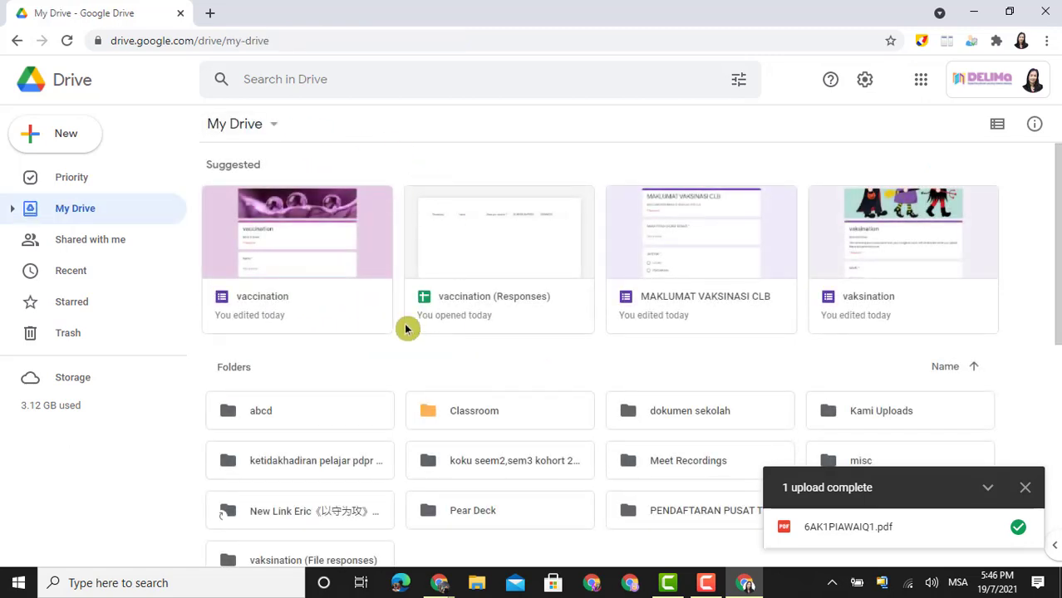
{"action": "left_click_drag", "start_coordinate": [277, 408], "coordinate": [319, 418]}
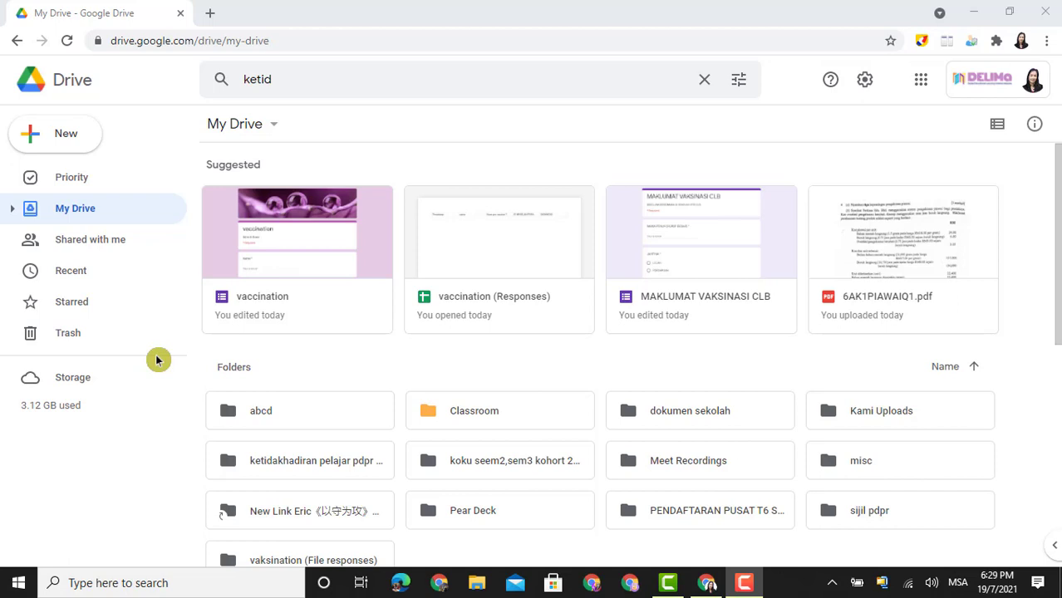
Open sharing for the vaccination form in My Drive and add the first suggested contact as an editor
{"action": "left_click", "coordinate": [319, 228]}
{"action": "right_click", "coordinate": [322, 232]}
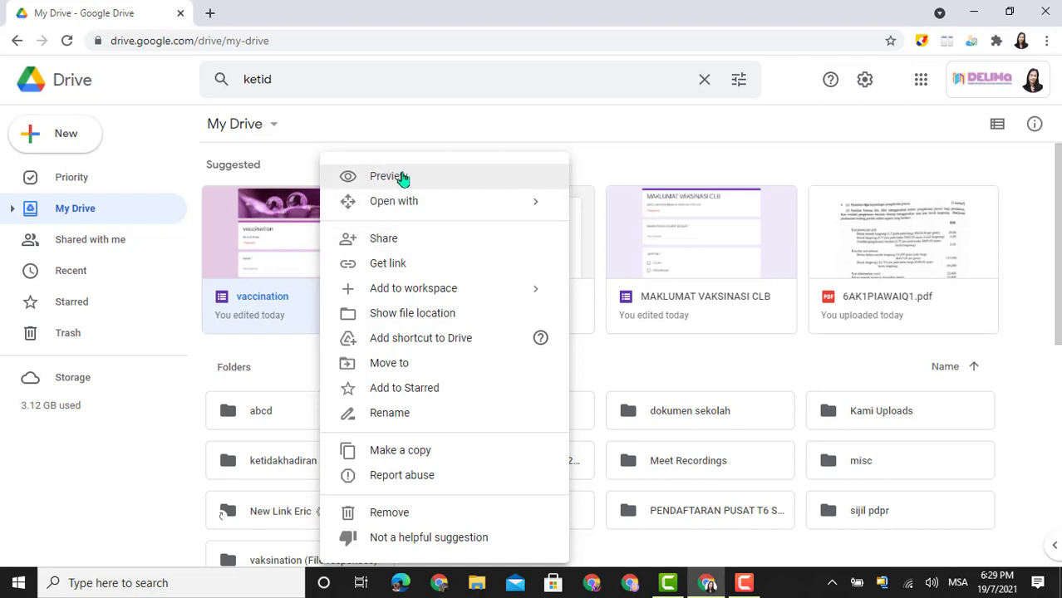
{"action": "left_click", "coordinate": [386, 239]}
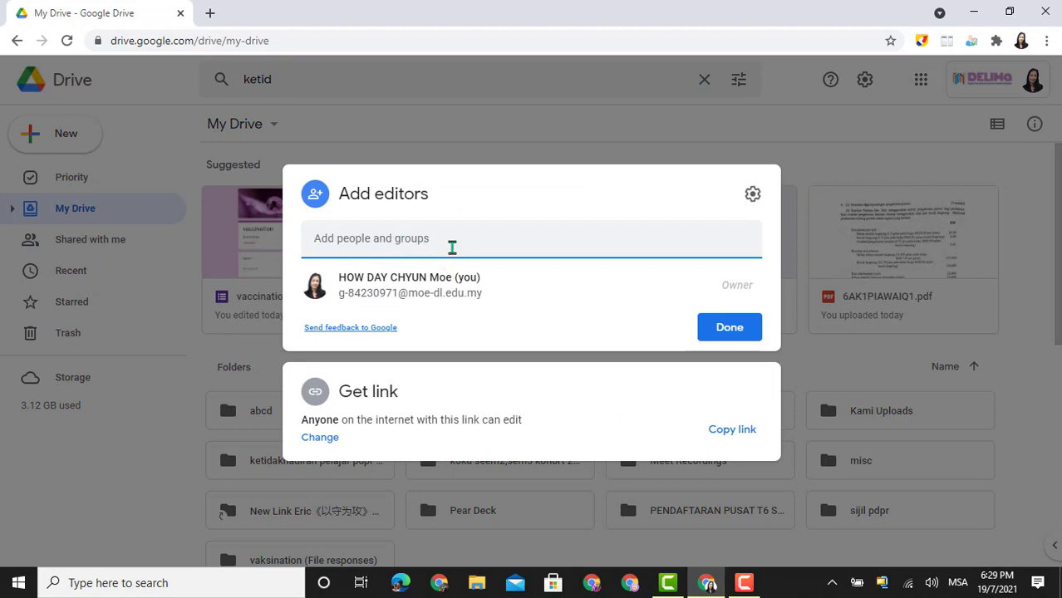
{"action": "left_click", "coordinate": [452, 247]}
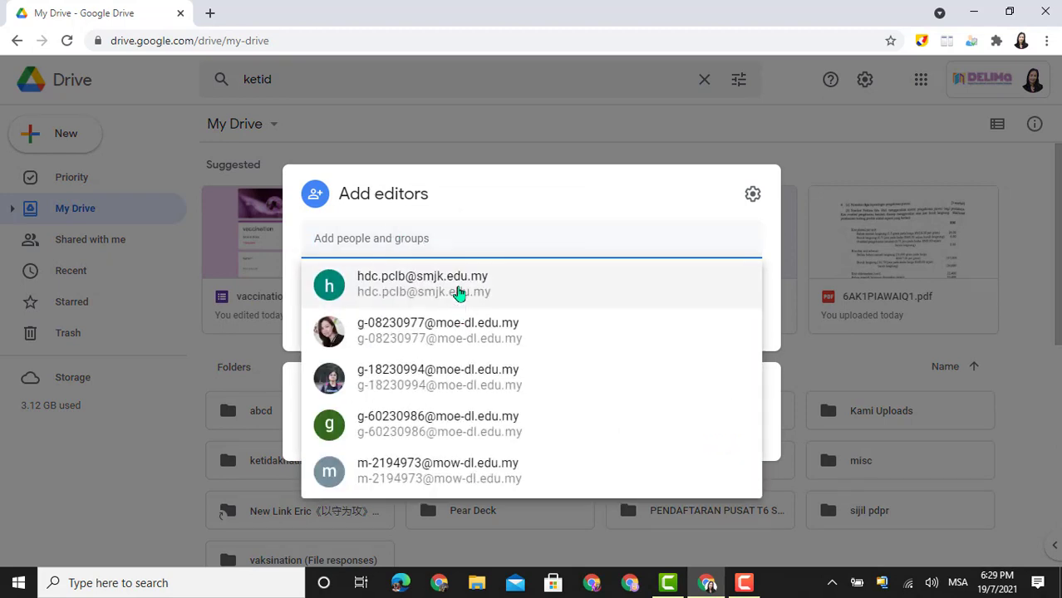
{"action": "left_click", "coordinate": [456, 285]}
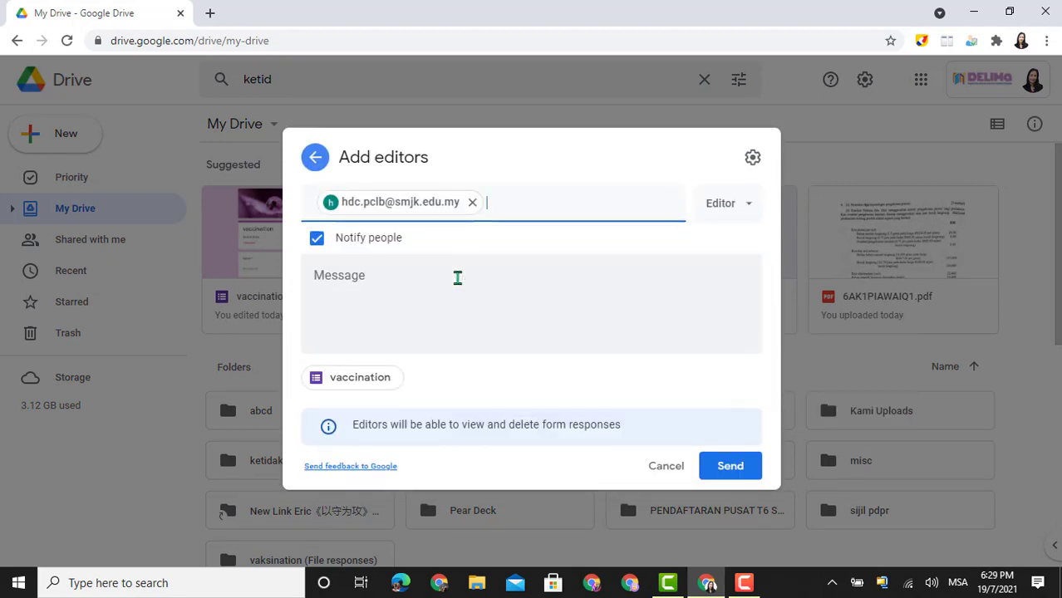
Allow editors to change permissions and share, and let viewers and commenters download, print and copy
{"action": "left_click", "coordinate": [753, 204]}
{"action": "left_click", "coordinate": [752, 162]}
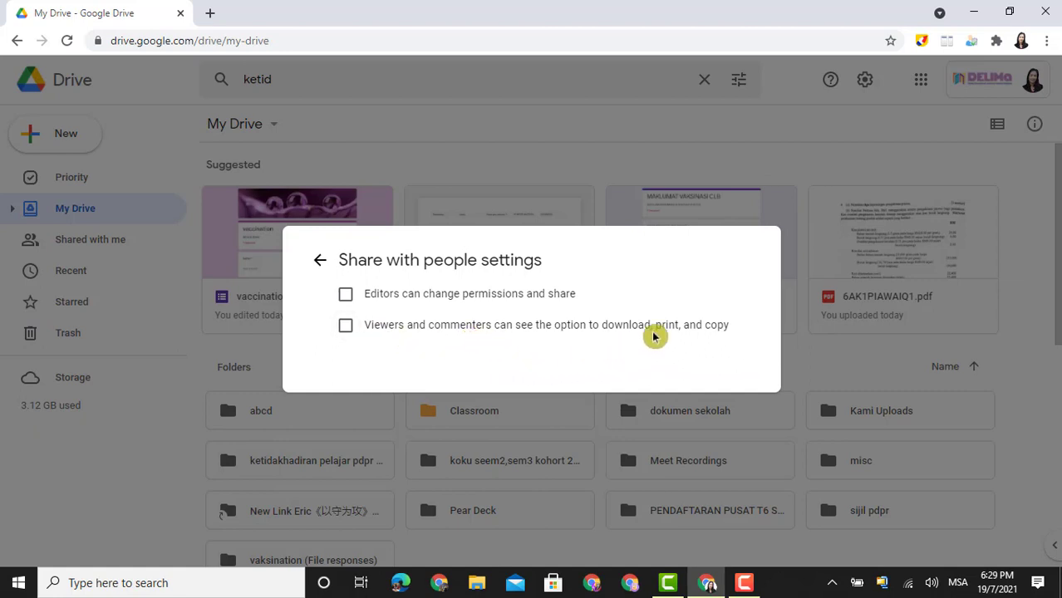
{"action": "left_click", "coordinate": [345, 326]}
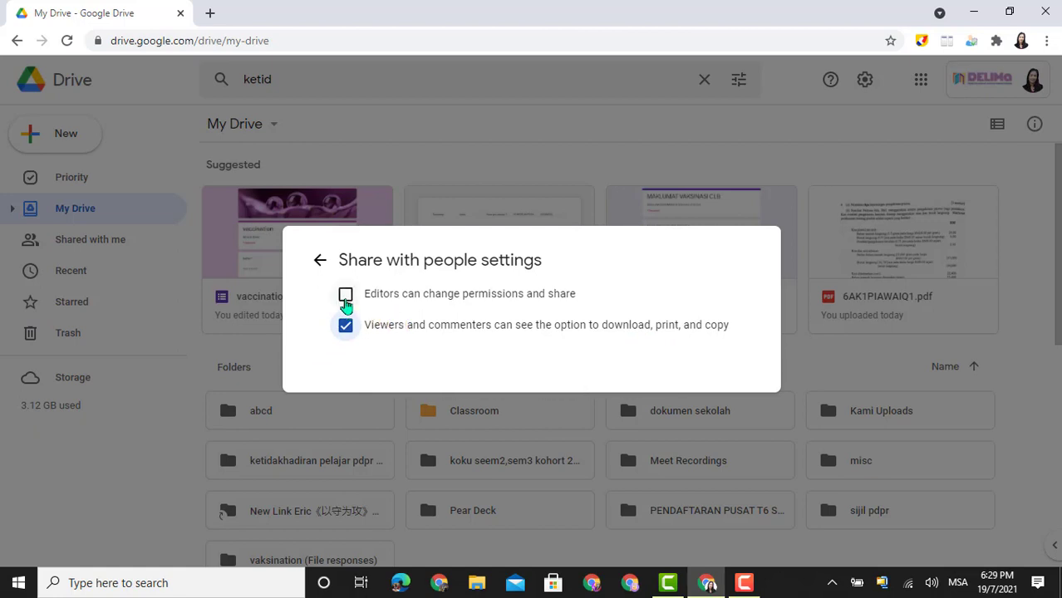
{"action": "left_click", "coordinate": [346, 296]}
{"action": "left_click", "coordinate": [346, 327]}
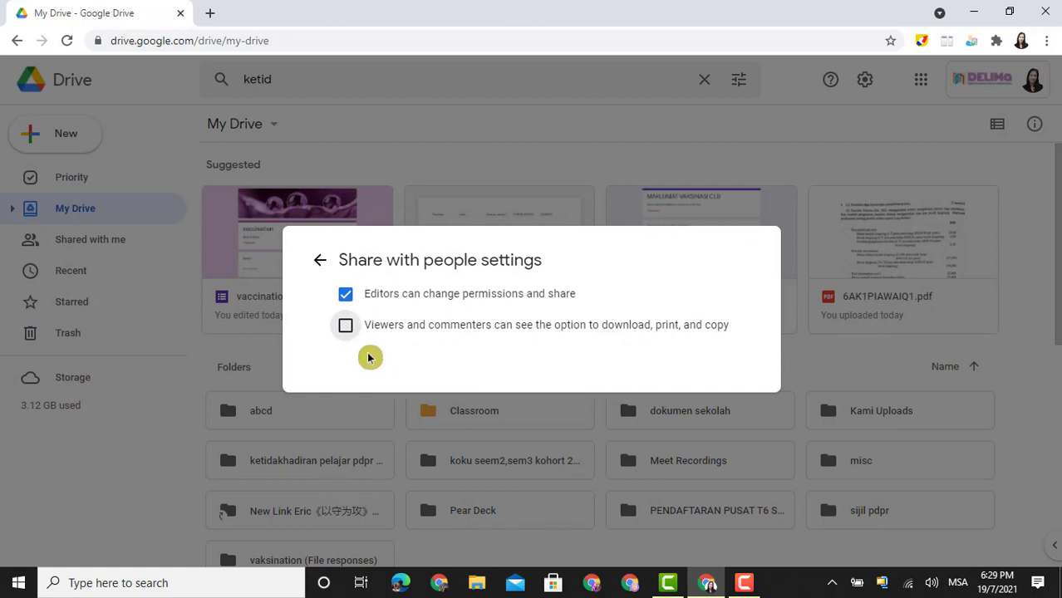
{"action": "left_click", "coordinate": [345, 326]}
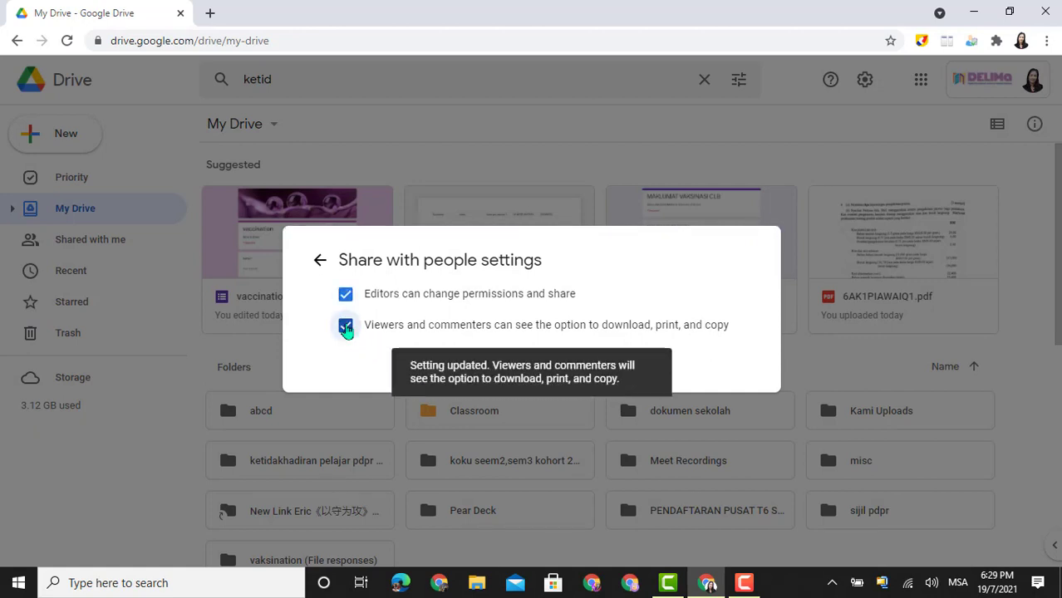
{"action": "left_click", "coordinate": [346, 327]}
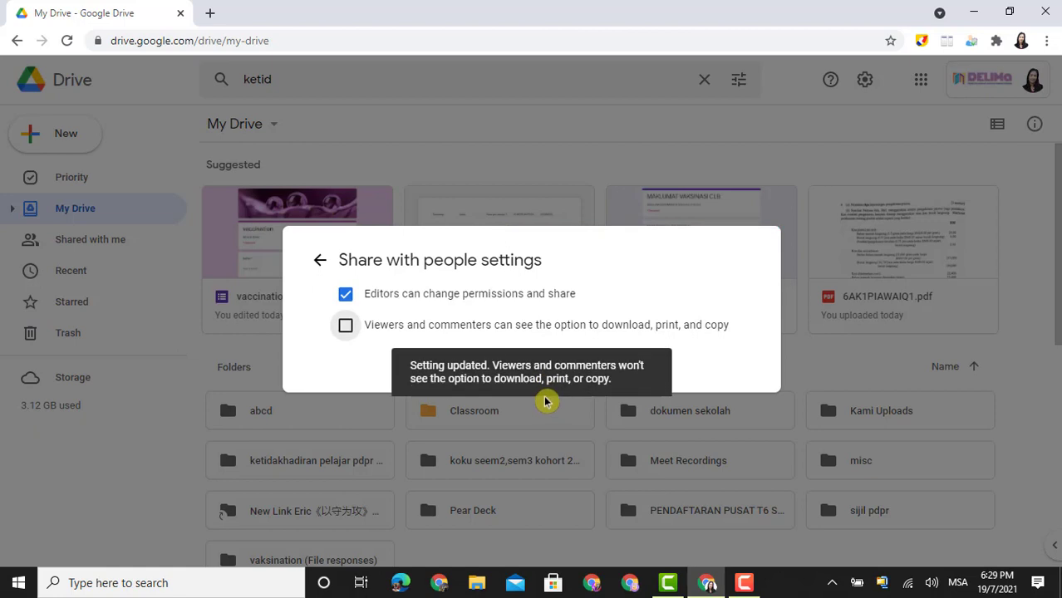
{"action": "left_click", "coordinate": [346, 326]}
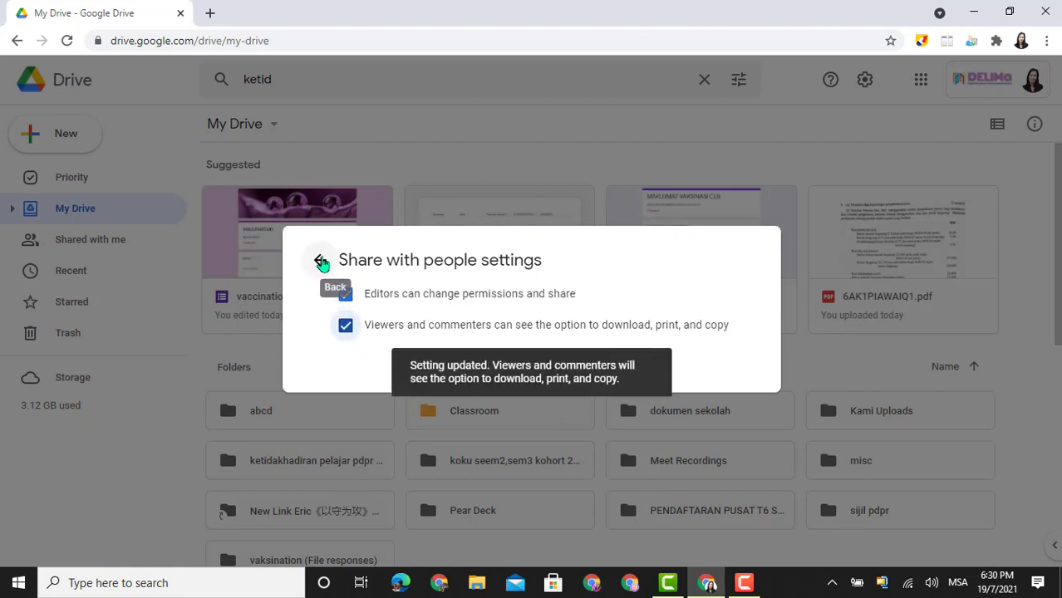
{"action": "left_click", "coordinate": [321, 262]}
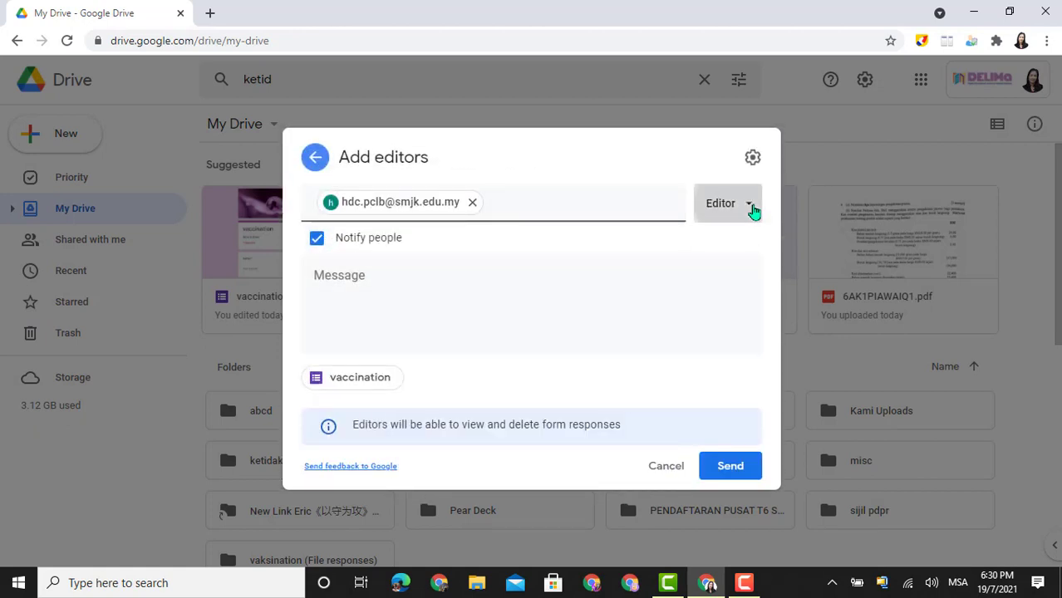
Share the form with the chosen contact as Editor without notifying them, accepting sharing outside the organization
{"action": "left_click", "coordinate": [753, 211]}
{"action": "left_click", "coordinate": [753, 211]}
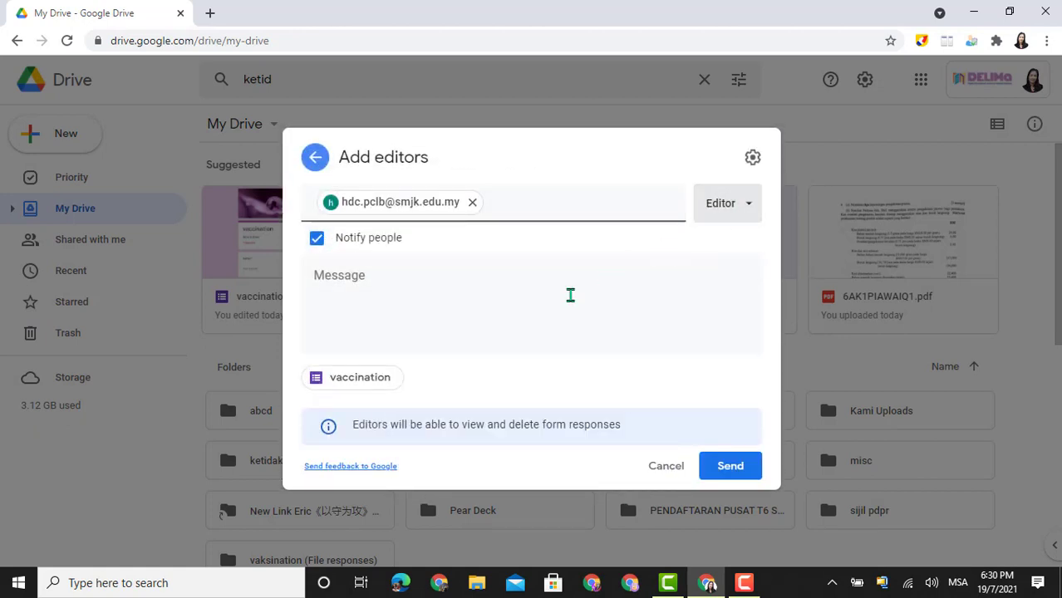
{"action": "left_click", "coordinate": [317, 239]}
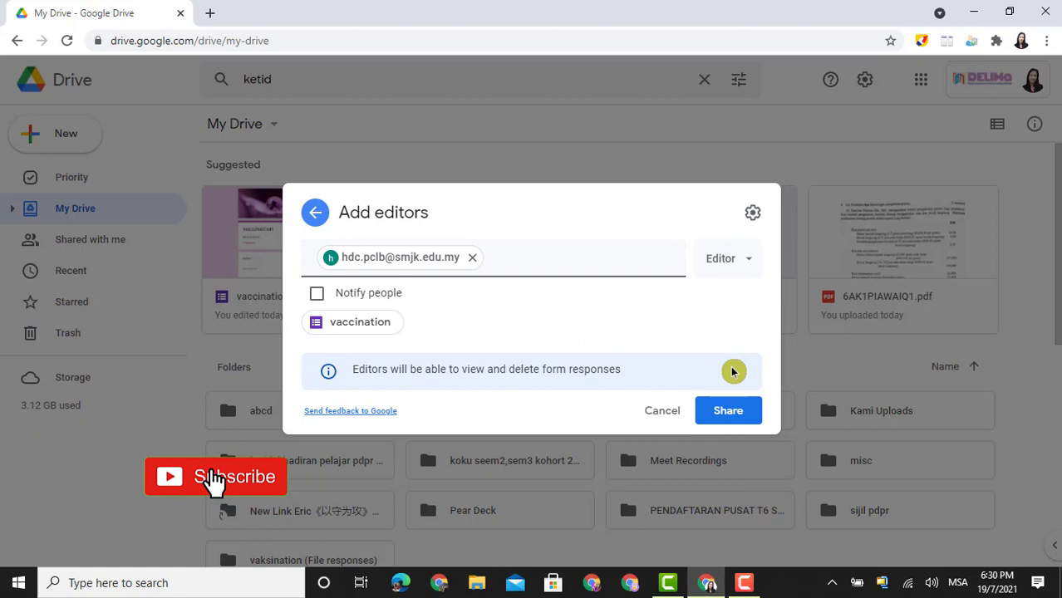
{"action": "left_click", "coordinate": [728, 410]}
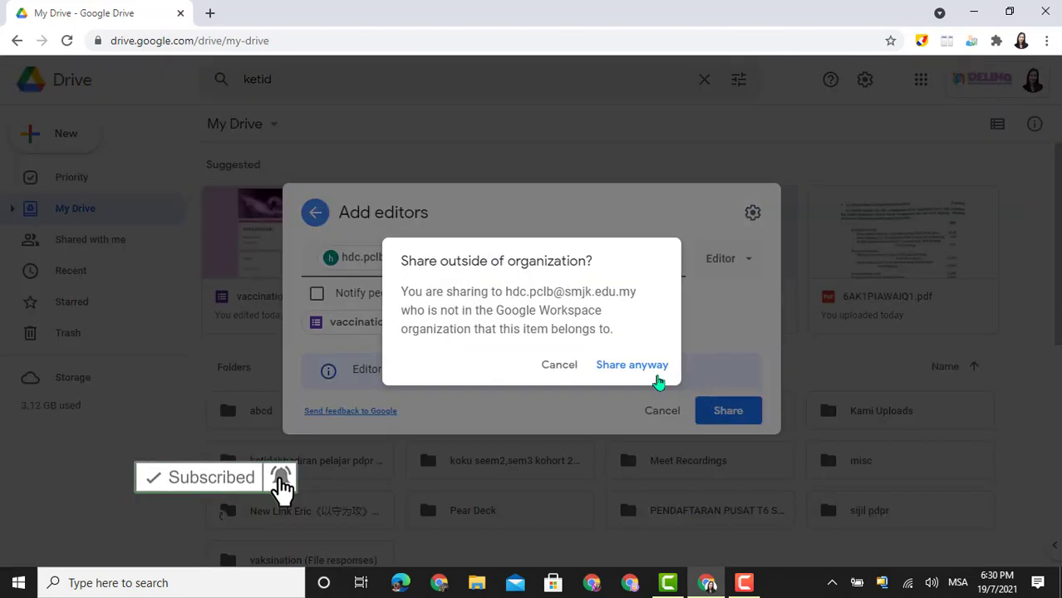
{"action": "left_click", "coordinate": [630, 368]}
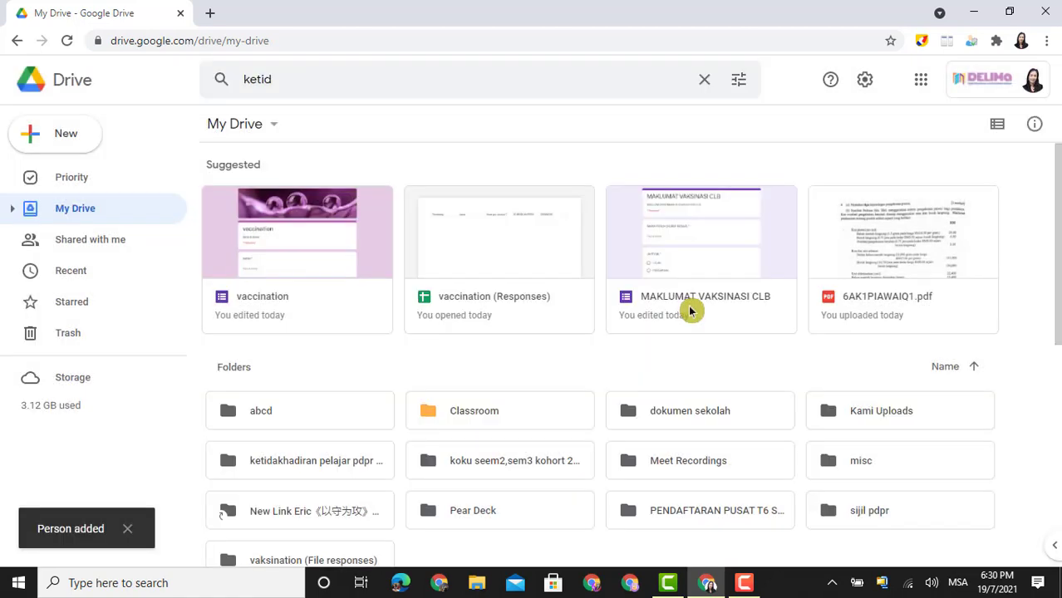
Reopen sharing for the vaccination form and switch its link access to Restricted, followed by Ministry Of Education Malaysia
{"action": "right_click", "coordinate": [346, 224]}
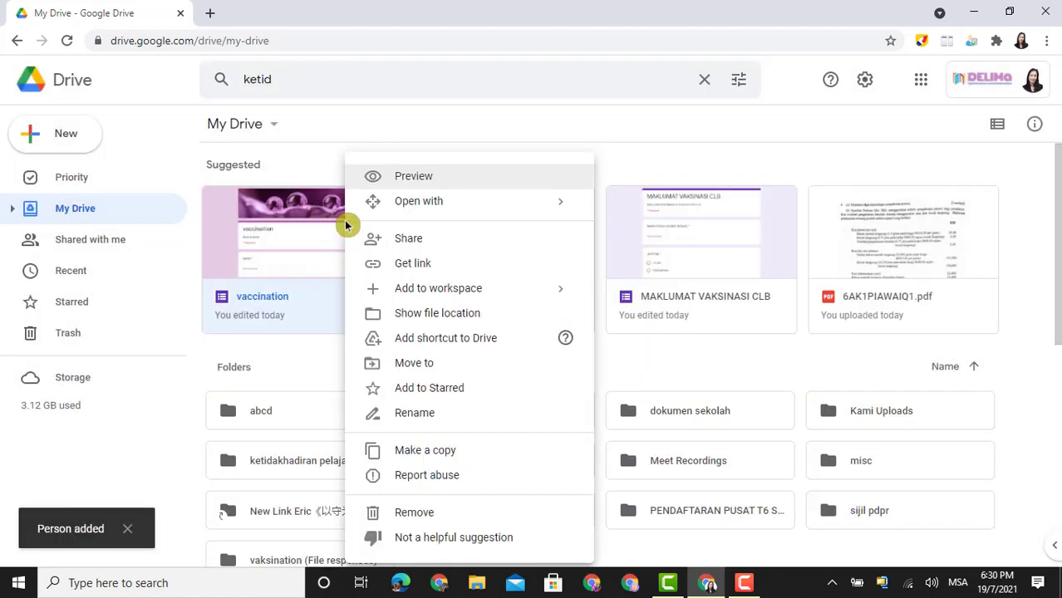
{"action": "left_click", "coordinate": [412, 239]}
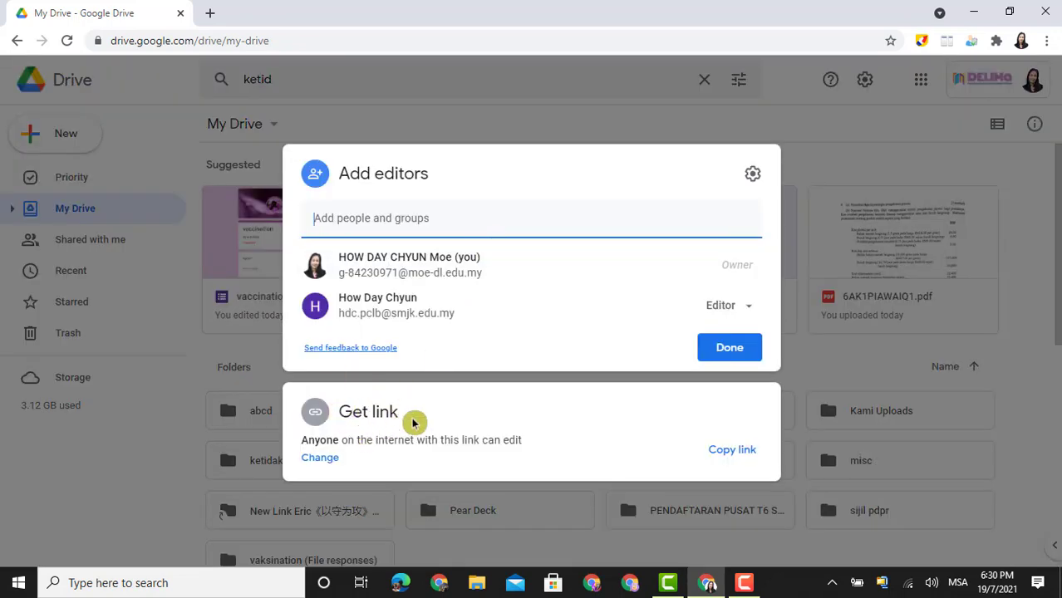
{"action": "left_click", "coordinate": [319, 458]}
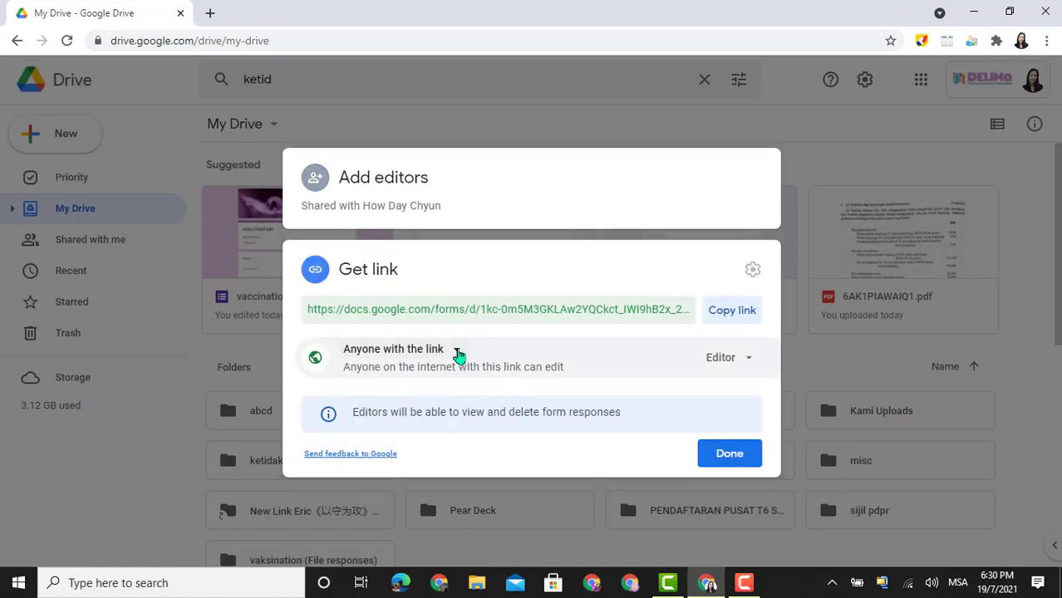
{"action": "left_click", "coordinate": [457, 352]}
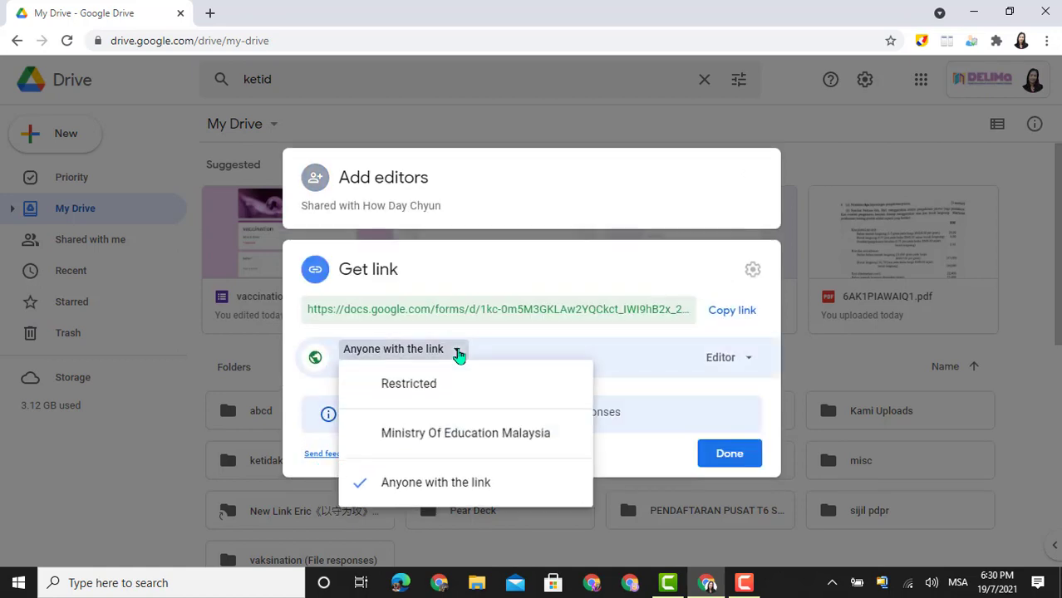
{"action": "left_click", "coordinate": [364, 392]}
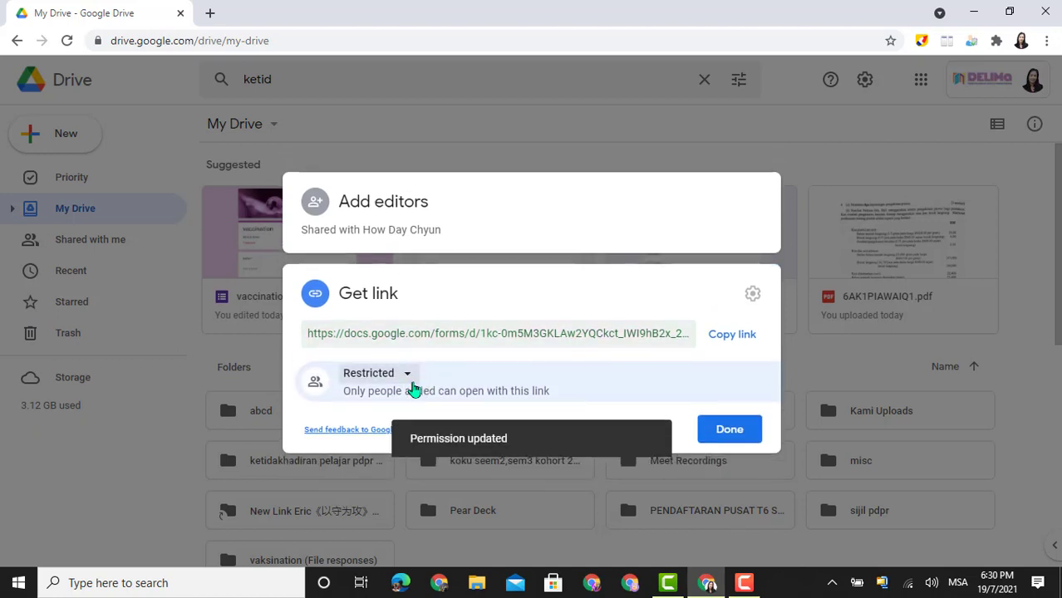
{"action": "left_click", "coordinate": [408, 380]}
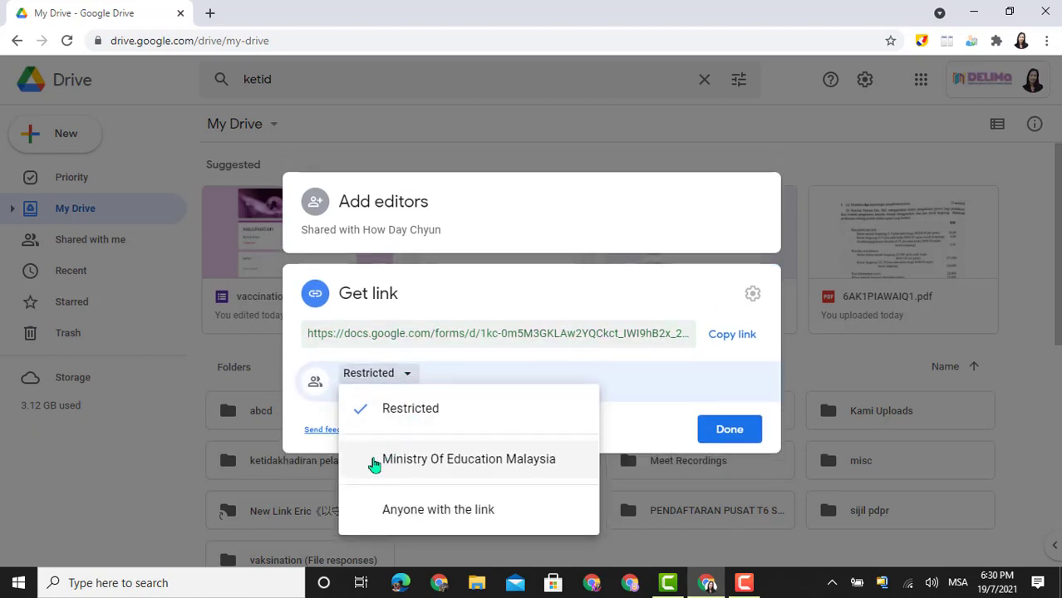
{"action": "left_click", "coordinate": [363, 468]}
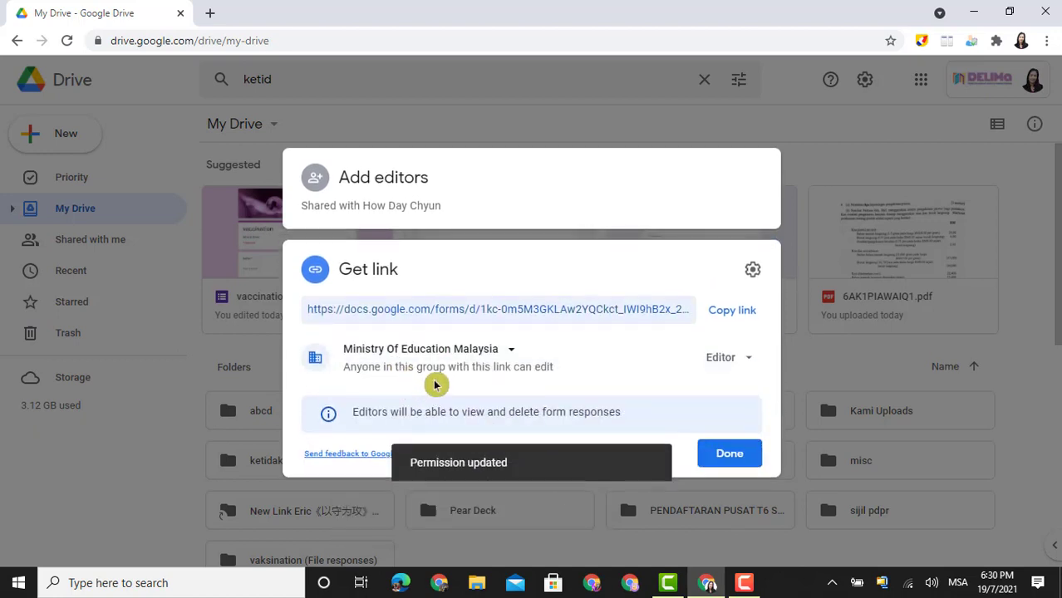
Set the form's link access to Anyone with the link with the Editor role, and finish sharing
{"action": "left_click", "coordinate": [512, 356]}
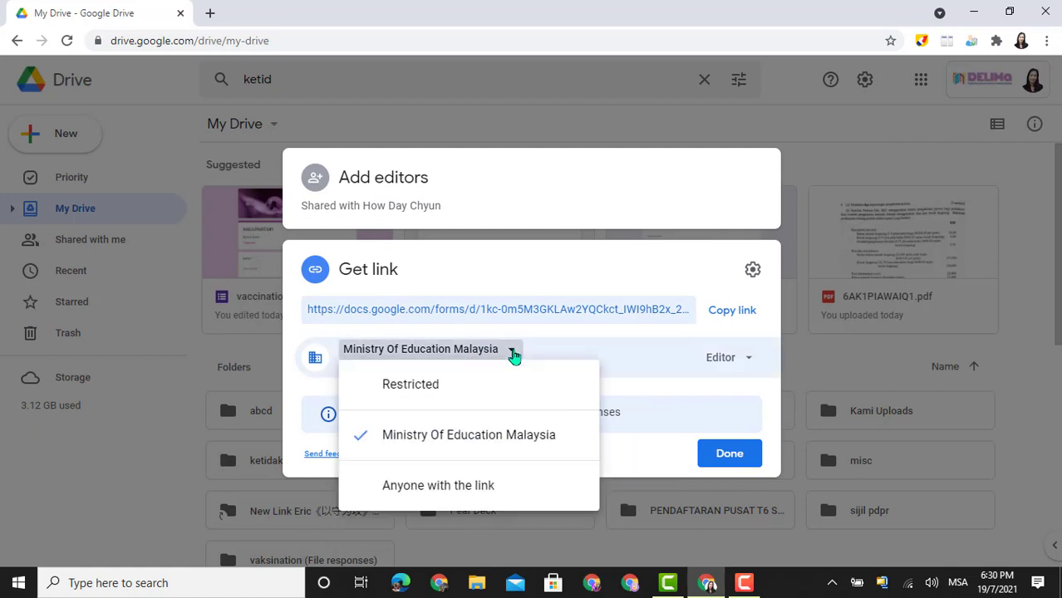
{"action": "left_click", "coordinate": [370, 489]}
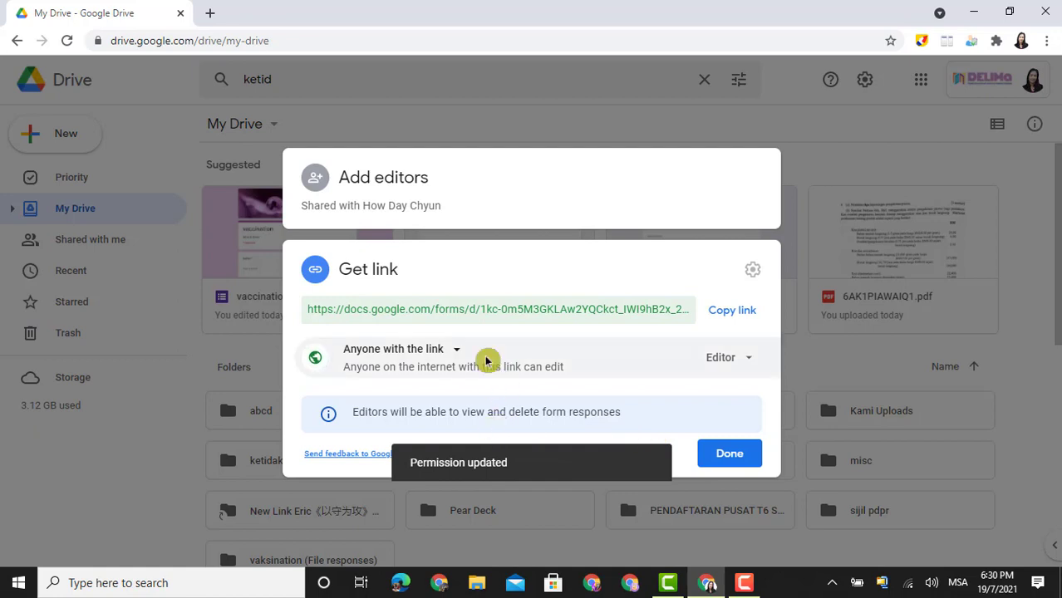
{"action": "left_click", "coordinate": [752, 358]}
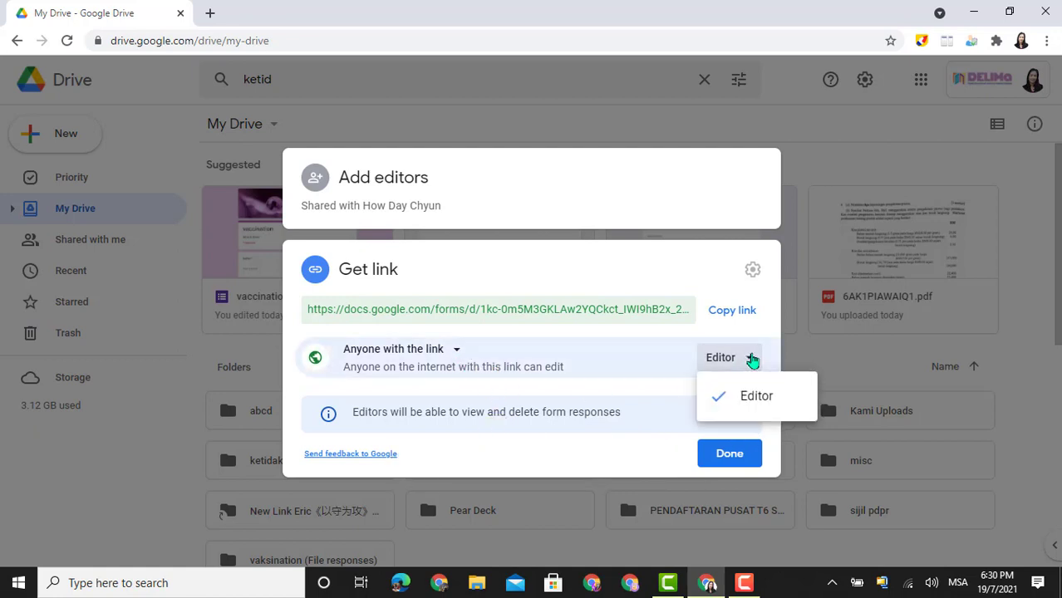
{"action": "left_click", "coordinate": [723, 404]}
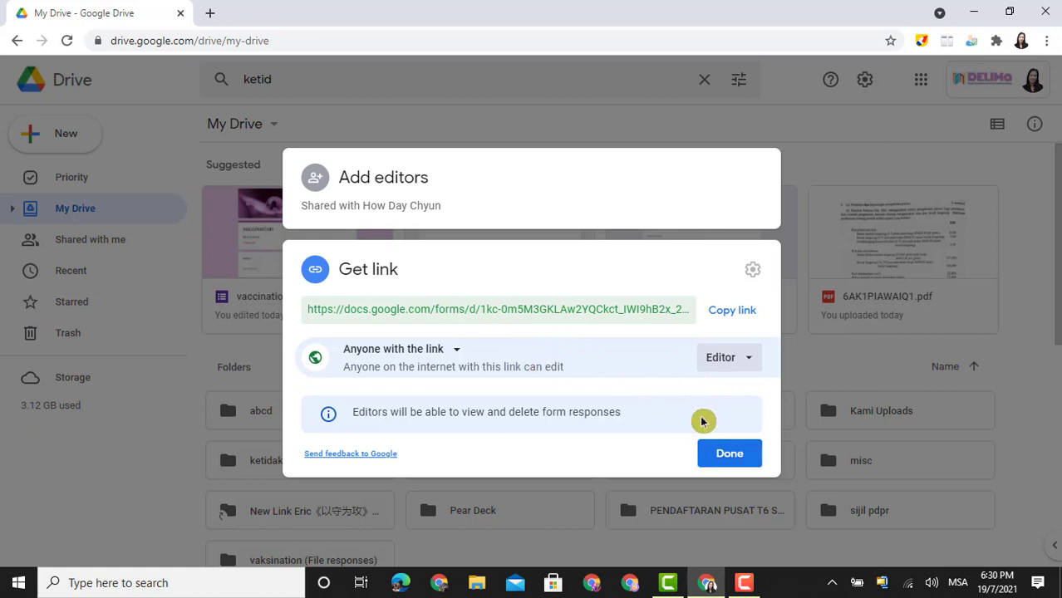
{"action": "left_click", "coordinate": [720, 459]}
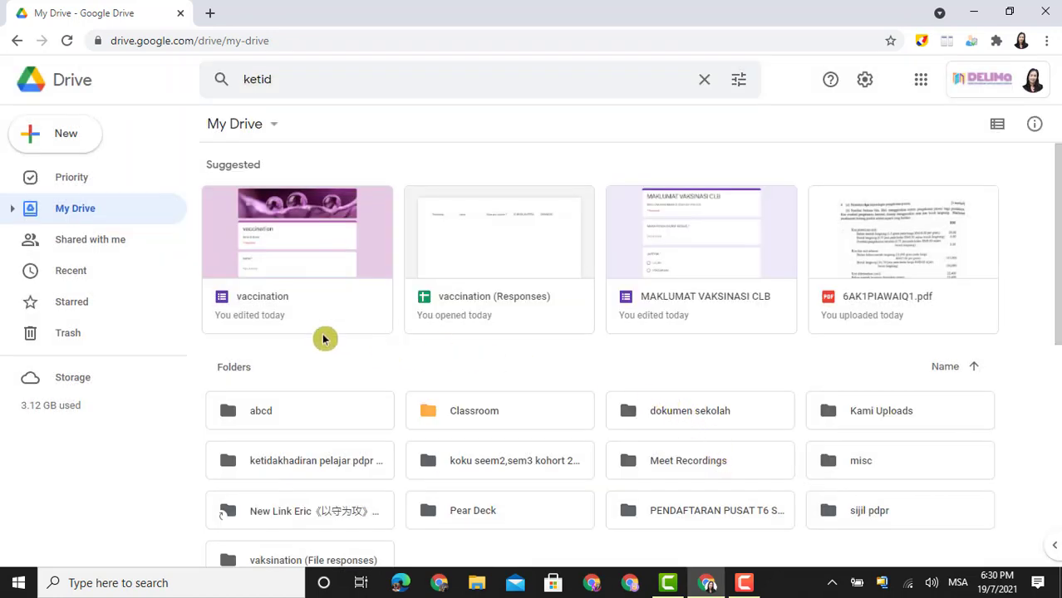
Open the vaccination form for editing and bring up its collaborator sharing dialog
{"action": "double_click", "coordinate": [320, 246]}
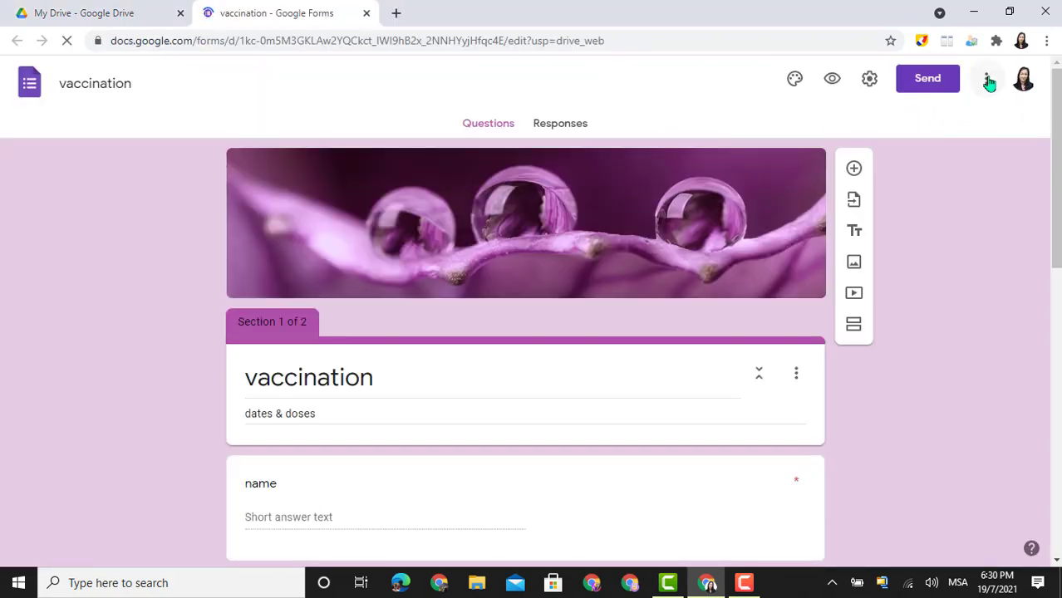
{"action": "left_click", "coordinate": [987, 80]}
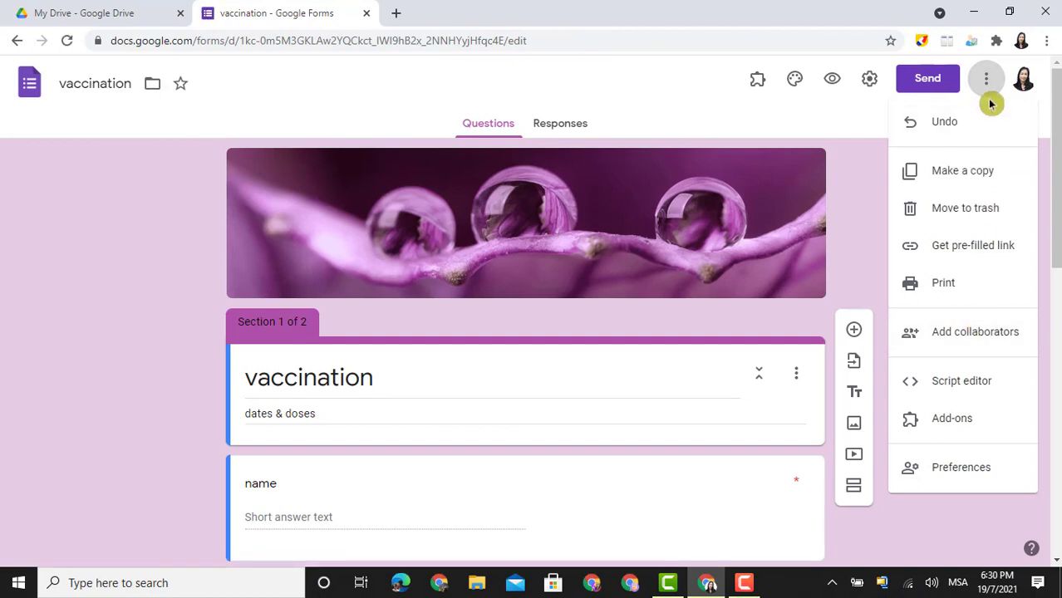
{"action": "left_click", "coordinate": [972, 341]}
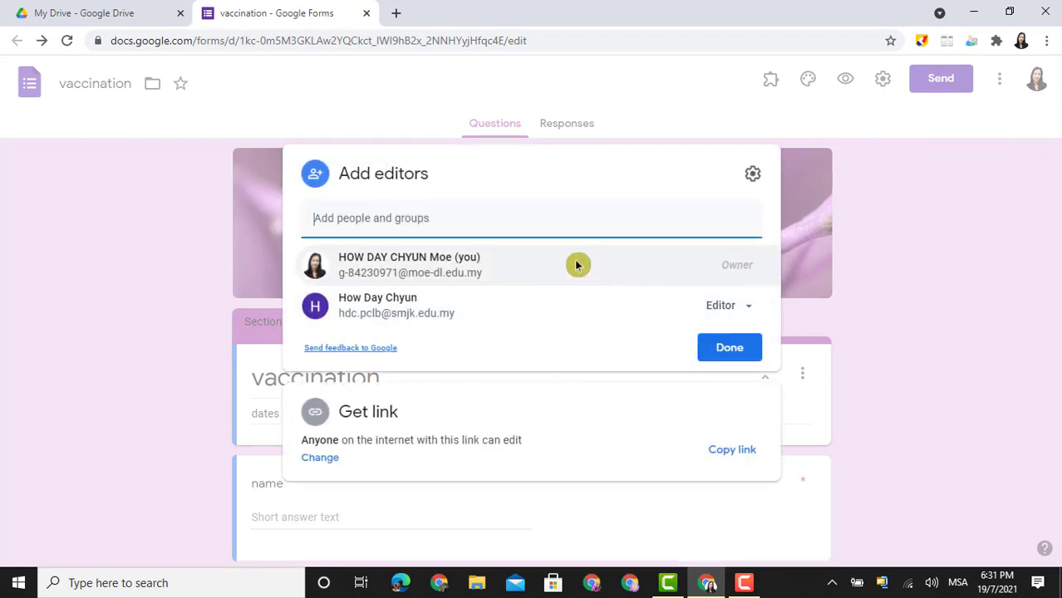
Examine the added editor's role options and the form's settings for sharing with people
{"action": "left_click", "coordinate": [553, 311]}
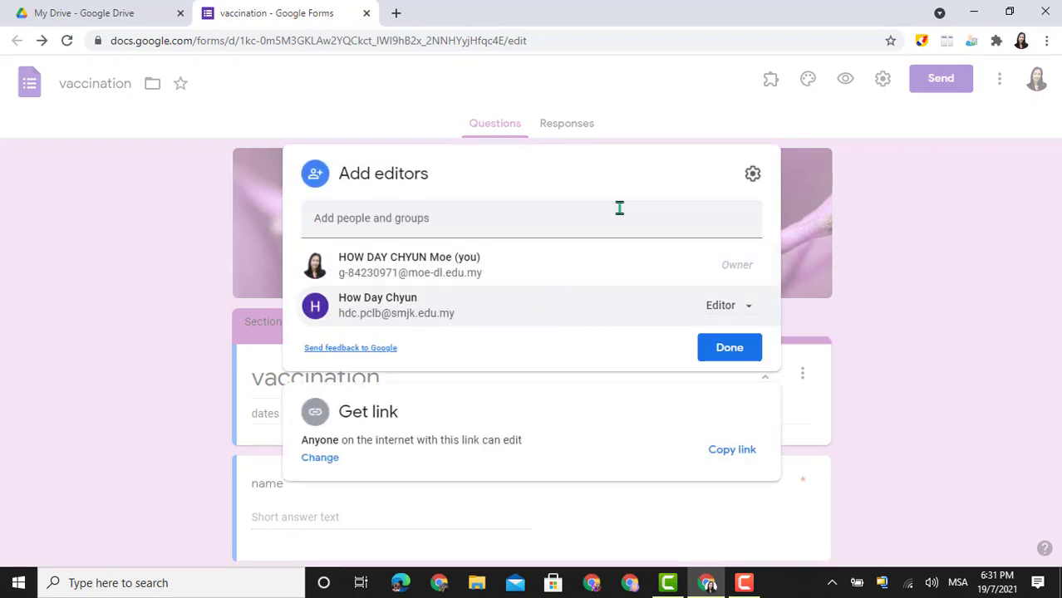
{"action": "left_click", "coordinate": [662, 197]}
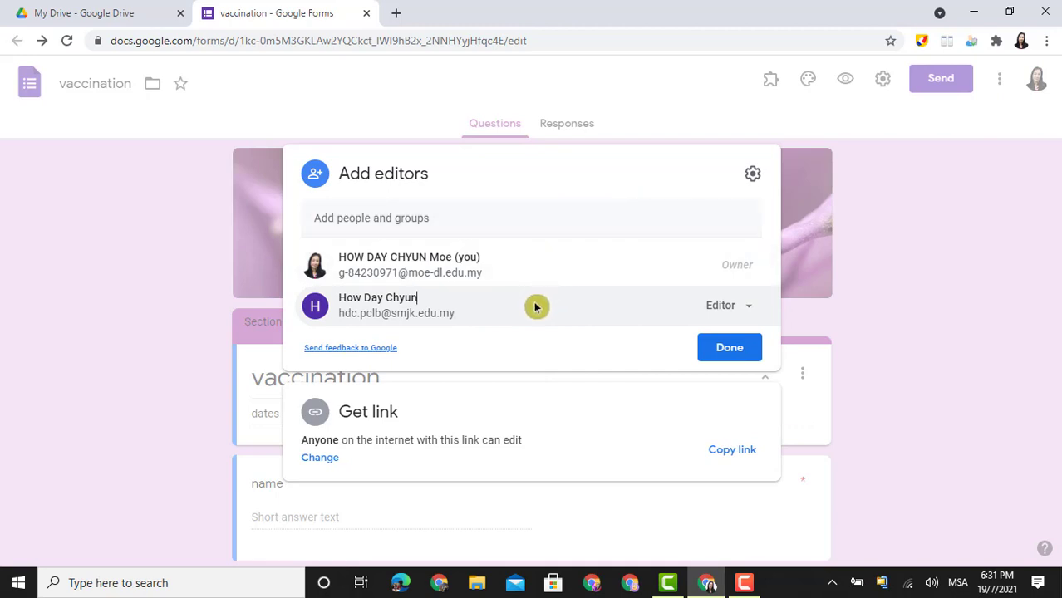
{"action": "mouse_move", "coordinate": [535, 307]}
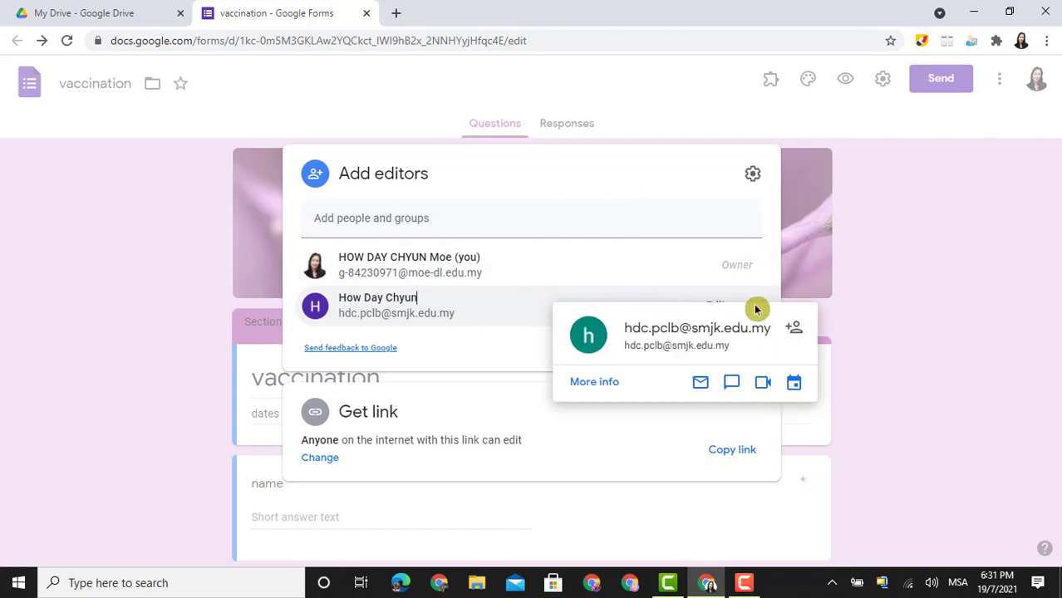
{"action": "left_click", "coordinate": [750, 309]}
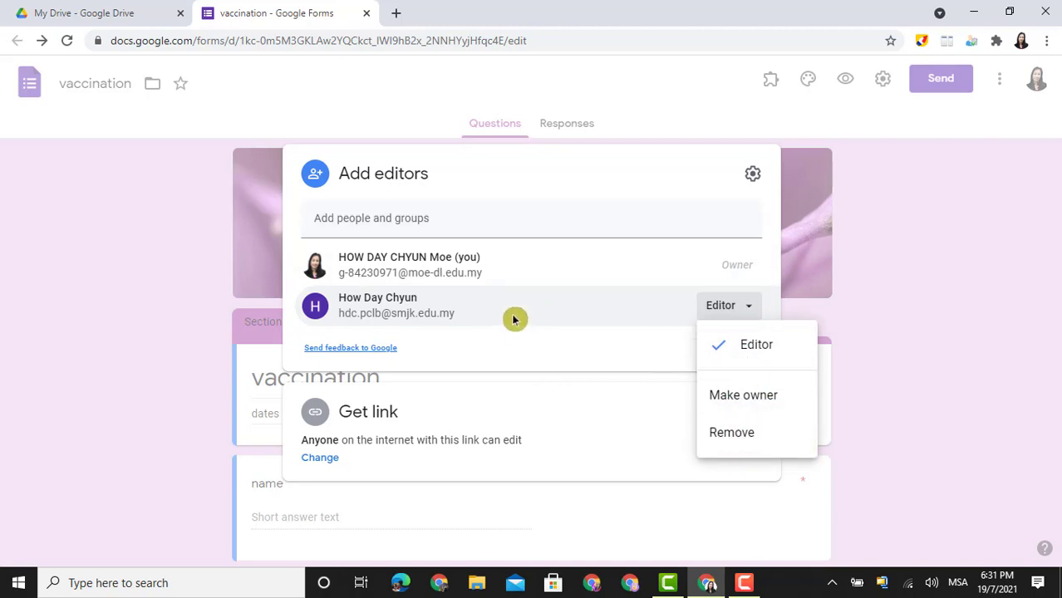
{"action": "left_click", "coordinate": [753, 176]}
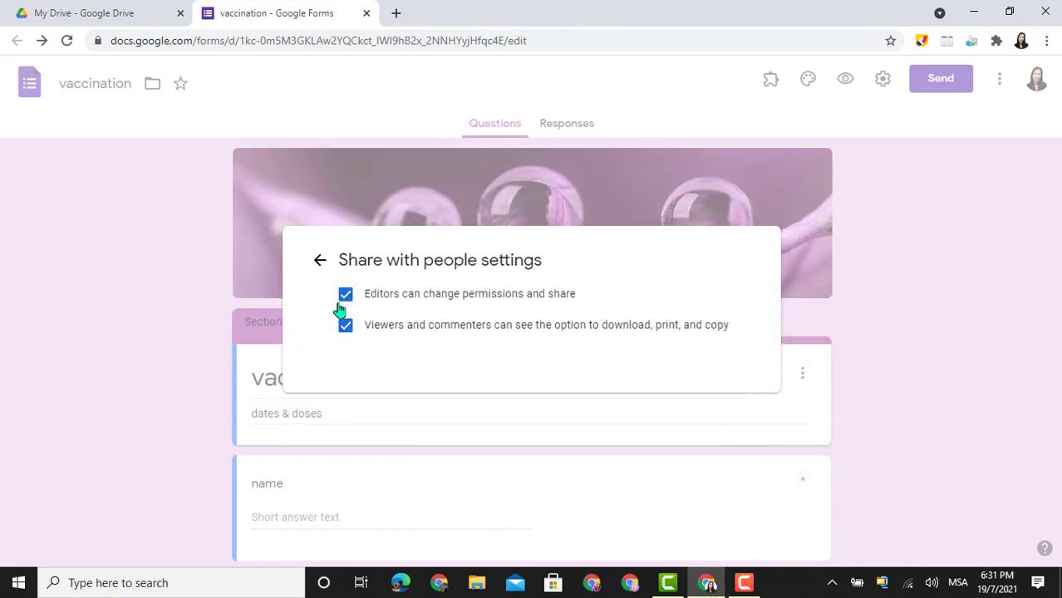
Leave the people-sharing settings, review the form's link access and its role options, and finish sharing
{"action": "left_click", "coordinate": [320, 263]}
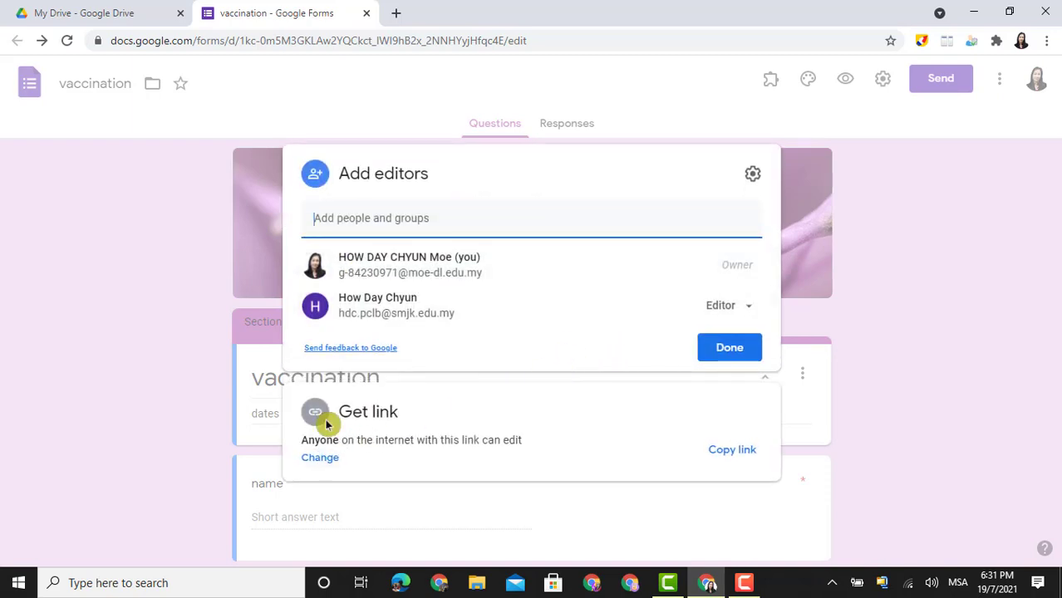
{"action": "left_click", "coordinate": [324, 462]}
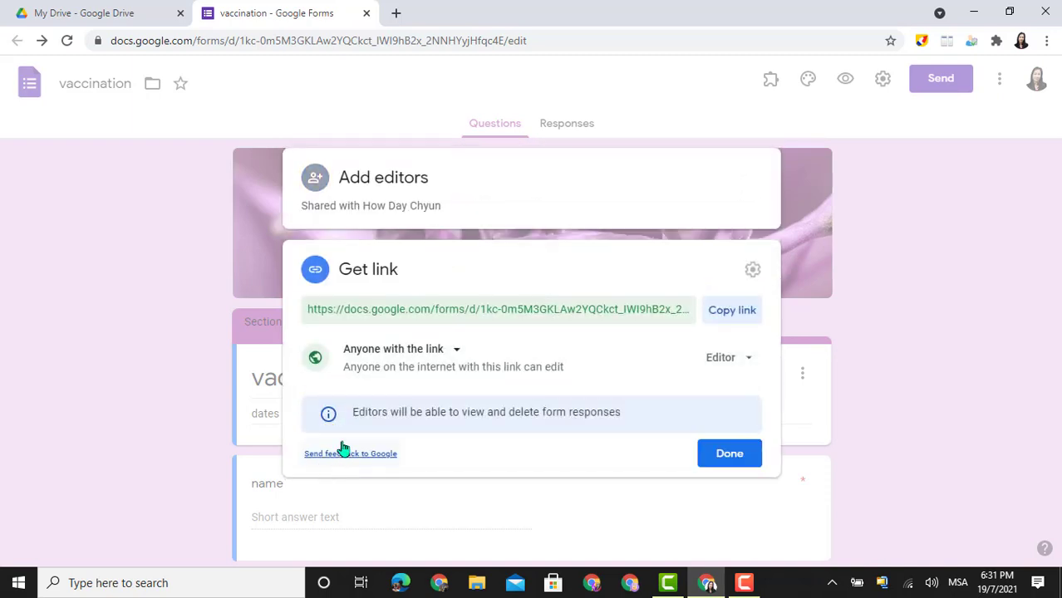
{"action": "left_click", "coordinate": [723, 345]}
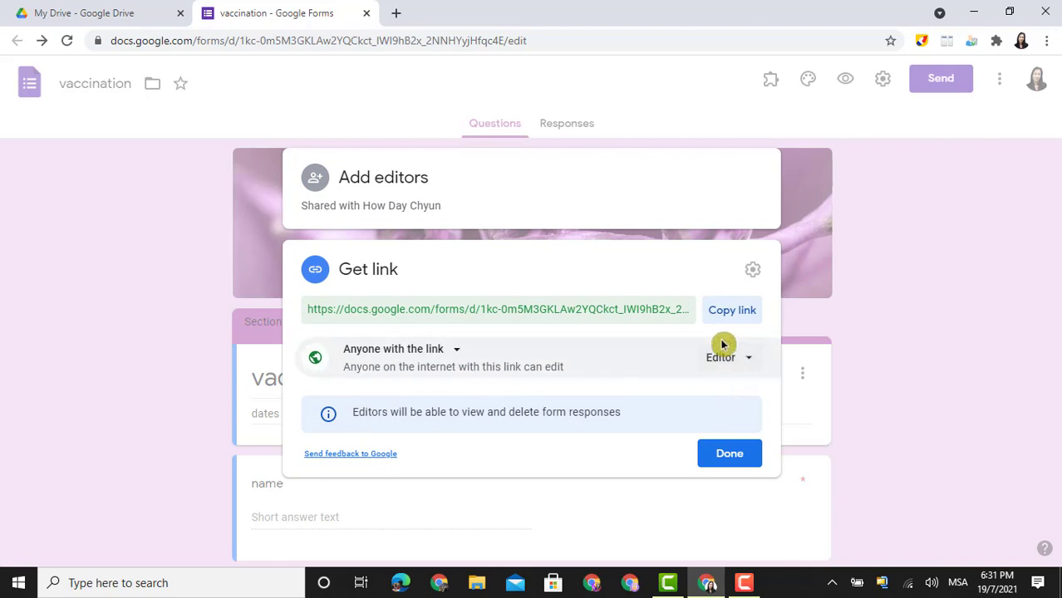
{"action": "left_click", "coordinate": [753, 360]}
{"action": "left_click", "coordinate": [749, 424]}
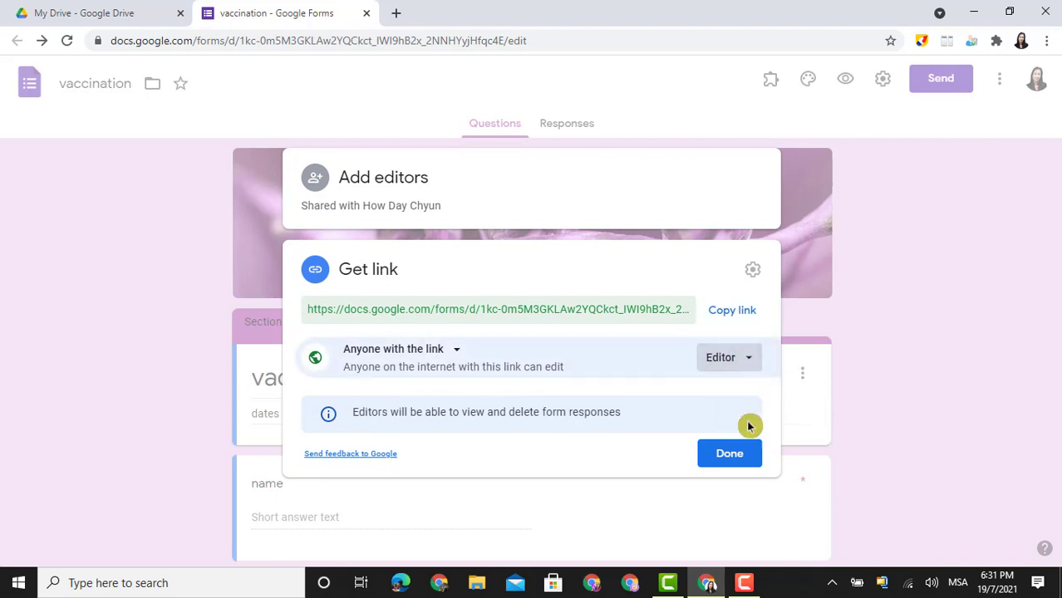
{"action": "left_click", "coordinate": [729, 454]}
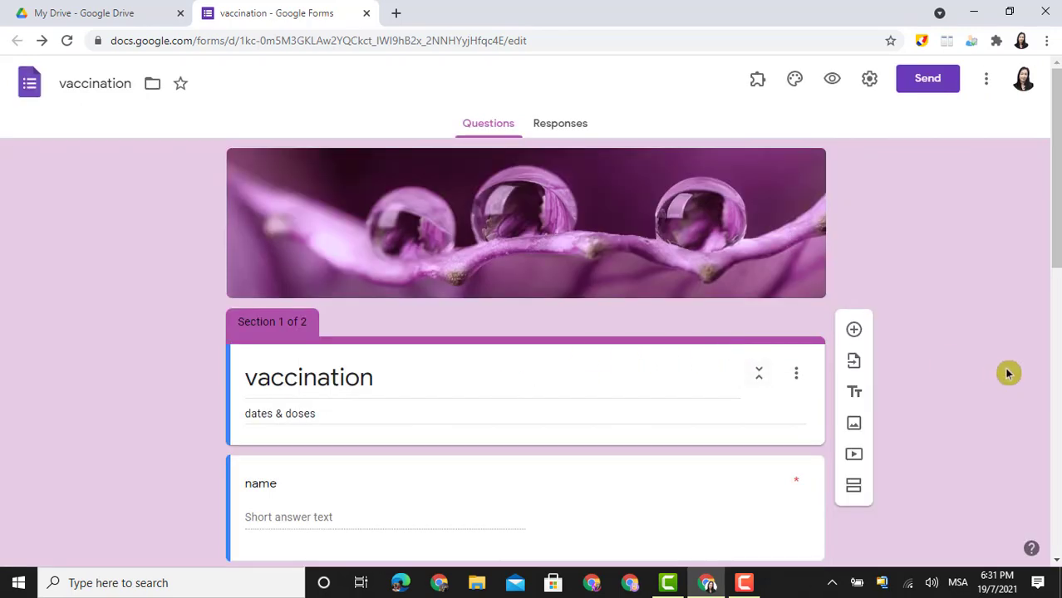
Generate a pre-filled link for the vaccination form with all answers left blank, copy it, and close the pre-fill page
{"action": "left_click", "coordinate": [985, 79]}
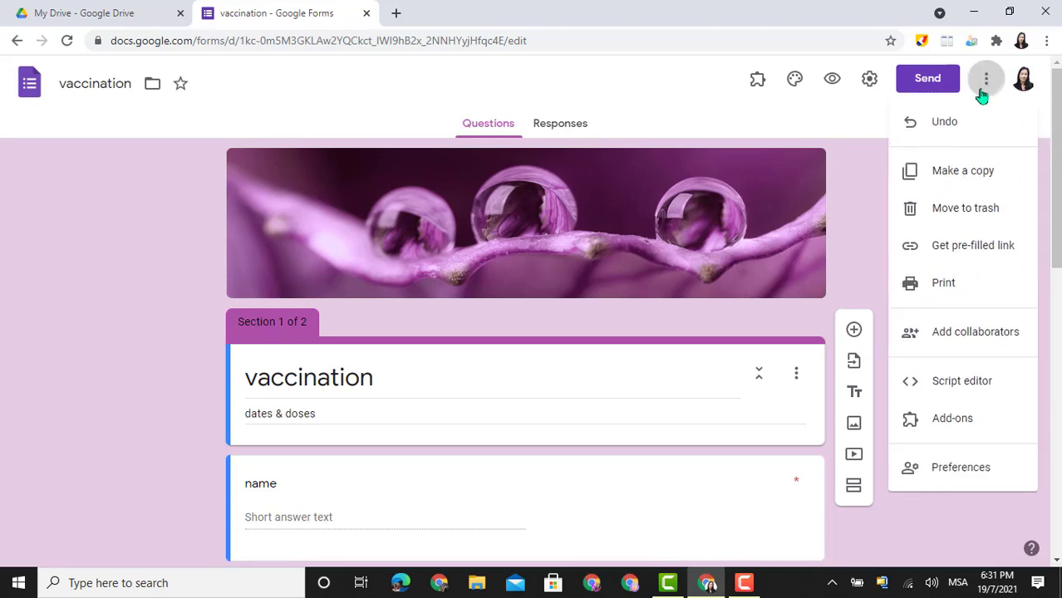
{"action": "left_click", "coordinate": [974, 247]}
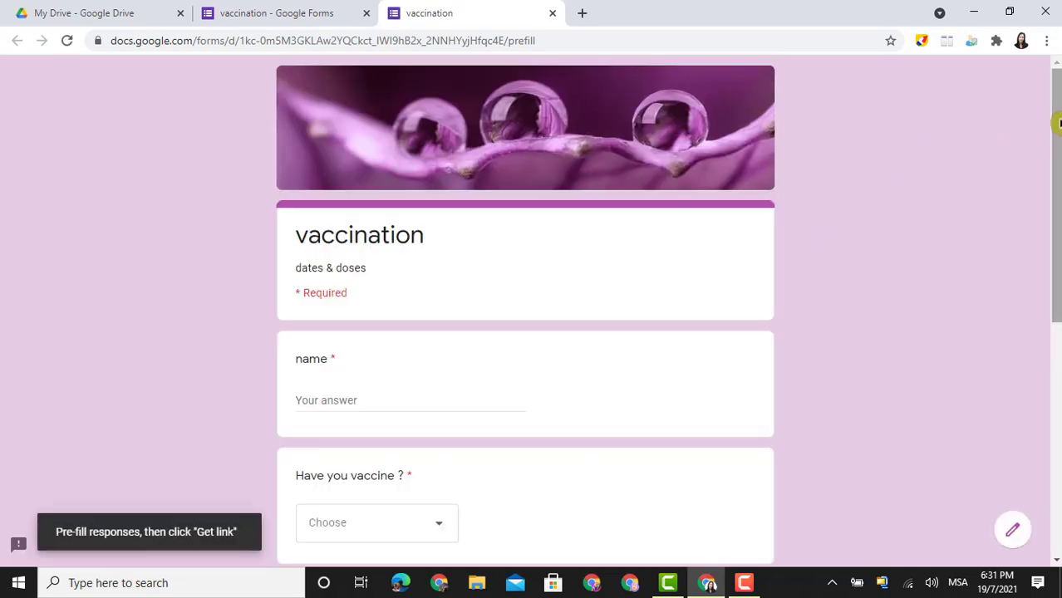
{"action": "left_click_drag", "start_coordinate": [1060, 123], "coordinate": [1004, 422]}
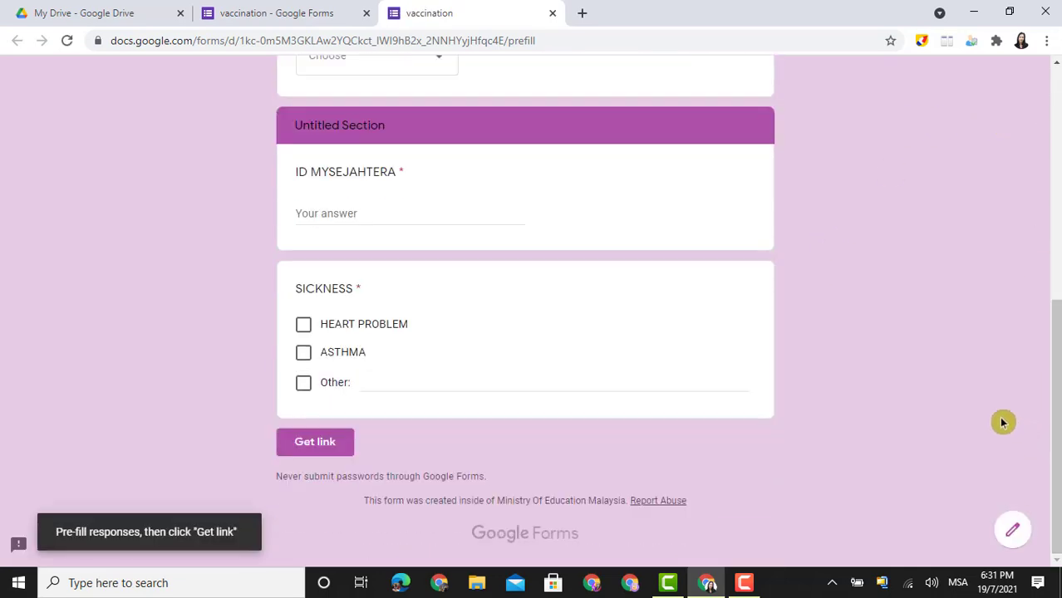
{"action": "left_click", "coordinate": [316, 443]}
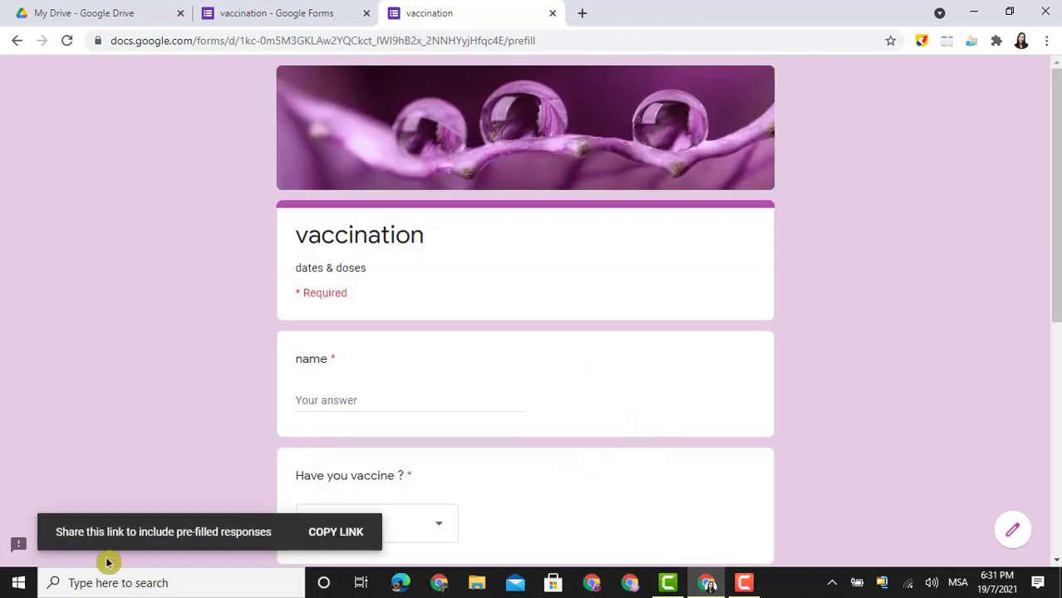
{"action": "left_click", "coordinate": [347, 533]}
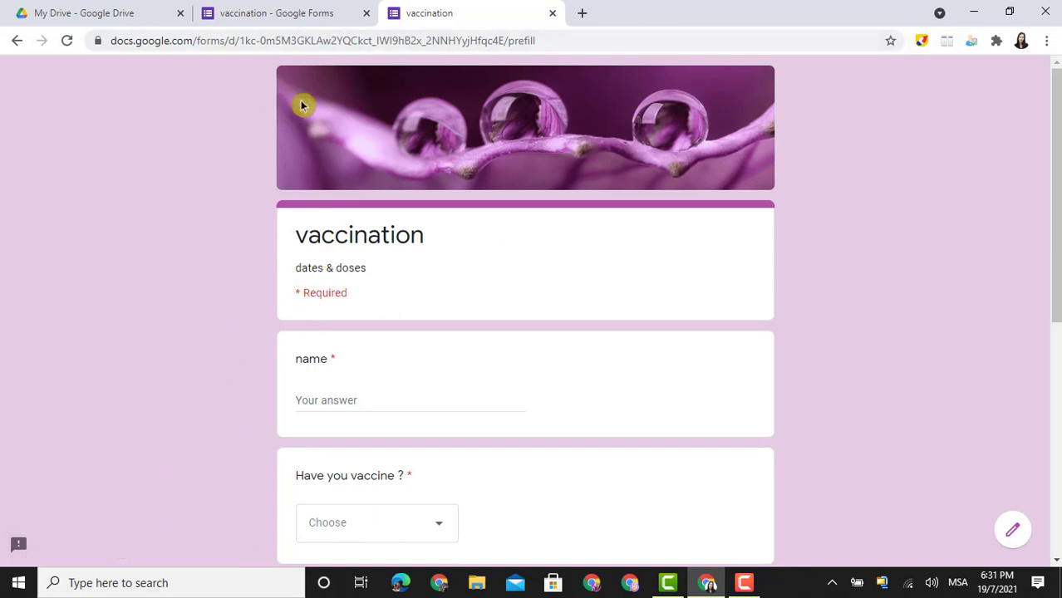
{"action": "left_click", "coordinate": [554, 18]}
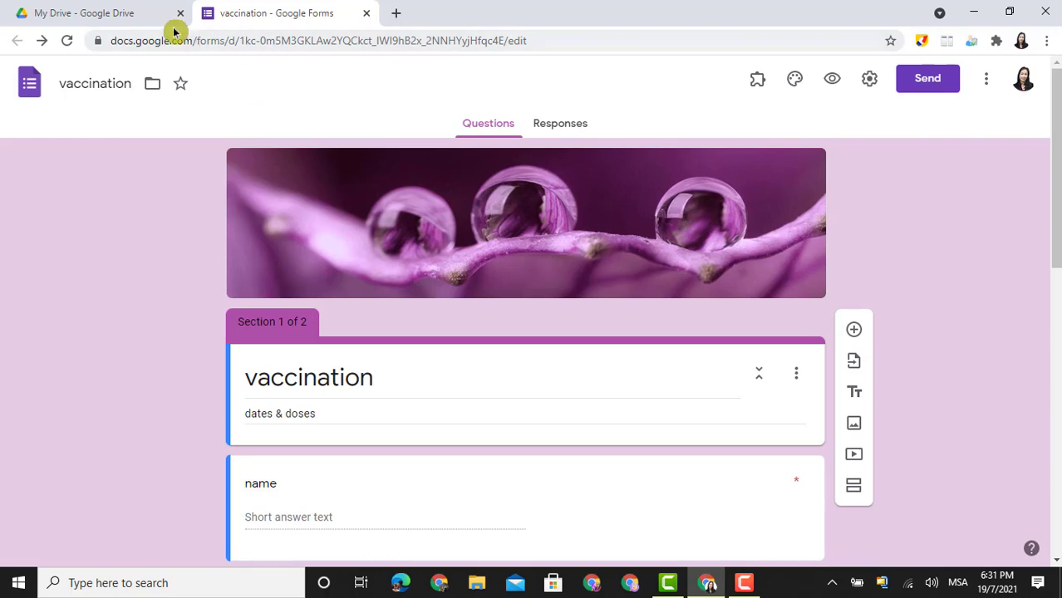
Close the vaccination form and open the LAPORAN KOKURIKULUM T6 KOHORT 2020/2021, 2021/2022 spreadsheet from My Drive
{"action": "left_click", "coordinate": [366, 14]}
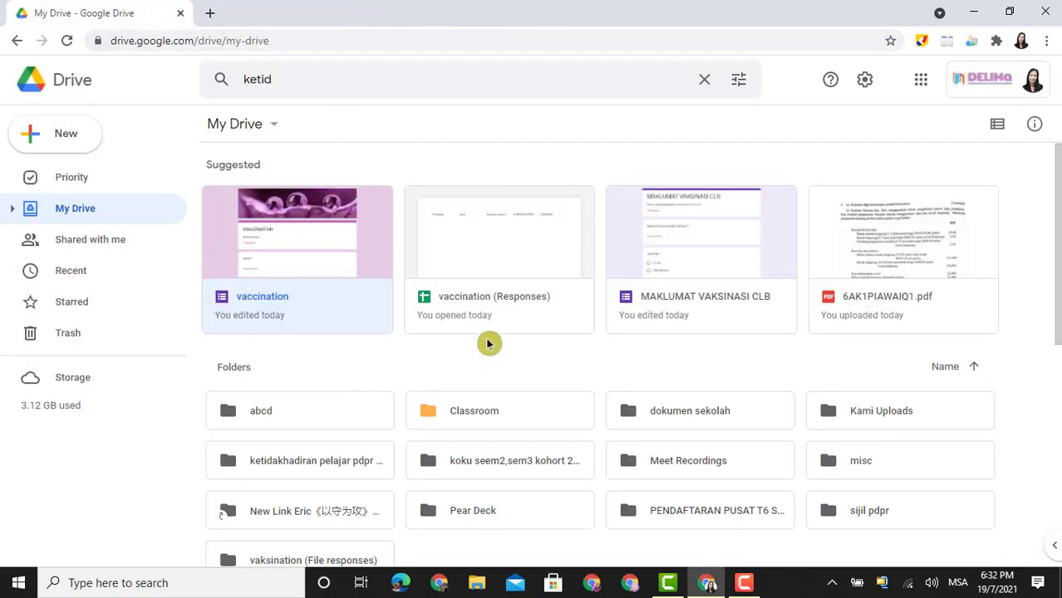
{"action": "left_click", "coordinate": [534, 252]}
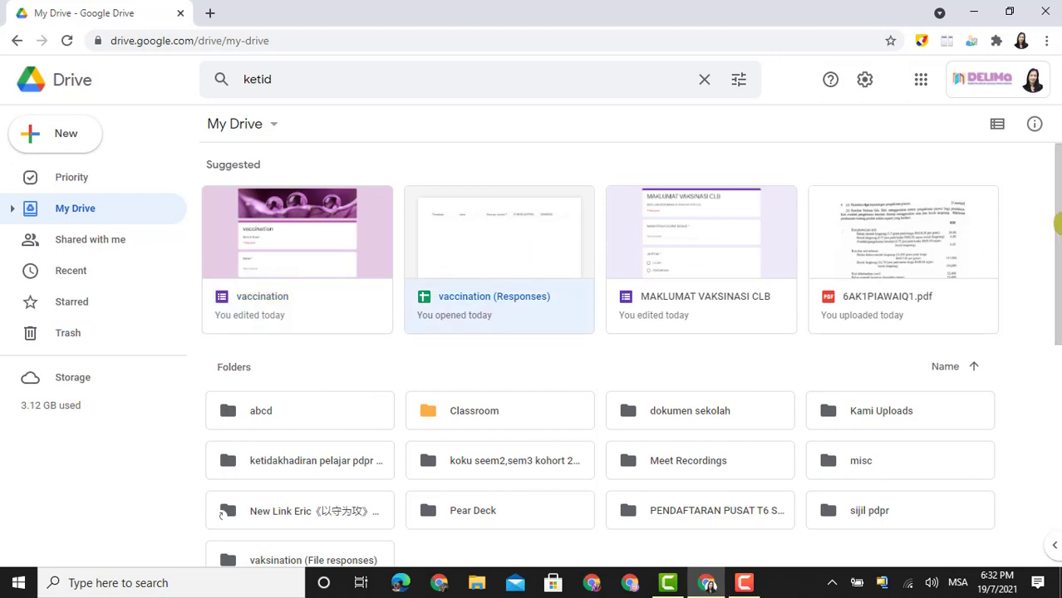
{"action": "left_click_drag", "start_coordinate": [1057, 235], "coordinate": [1058, 441]}
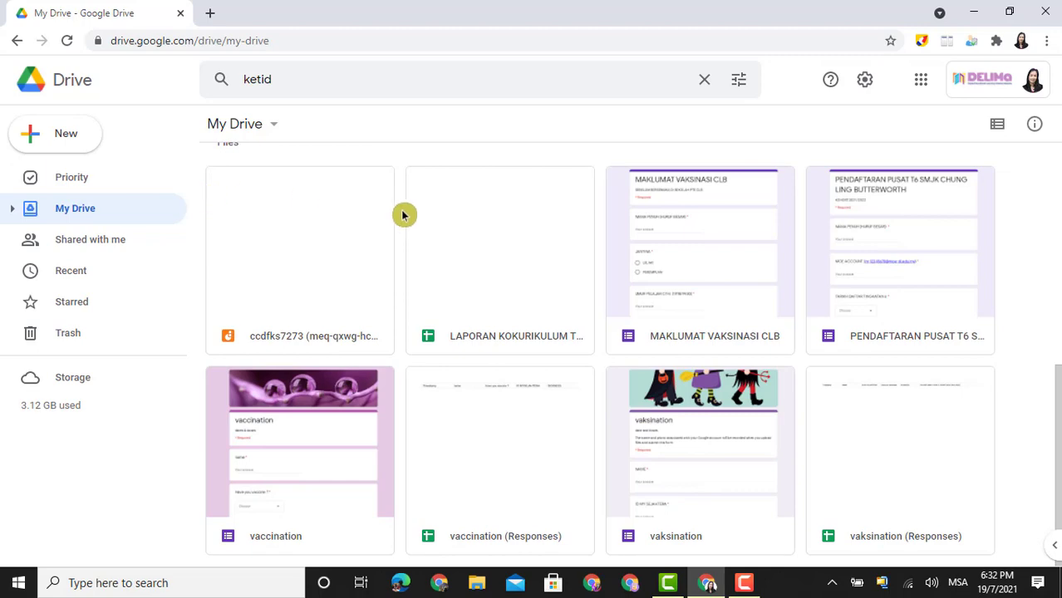
{"action": "double_click", "coordinate": [527, 244]}
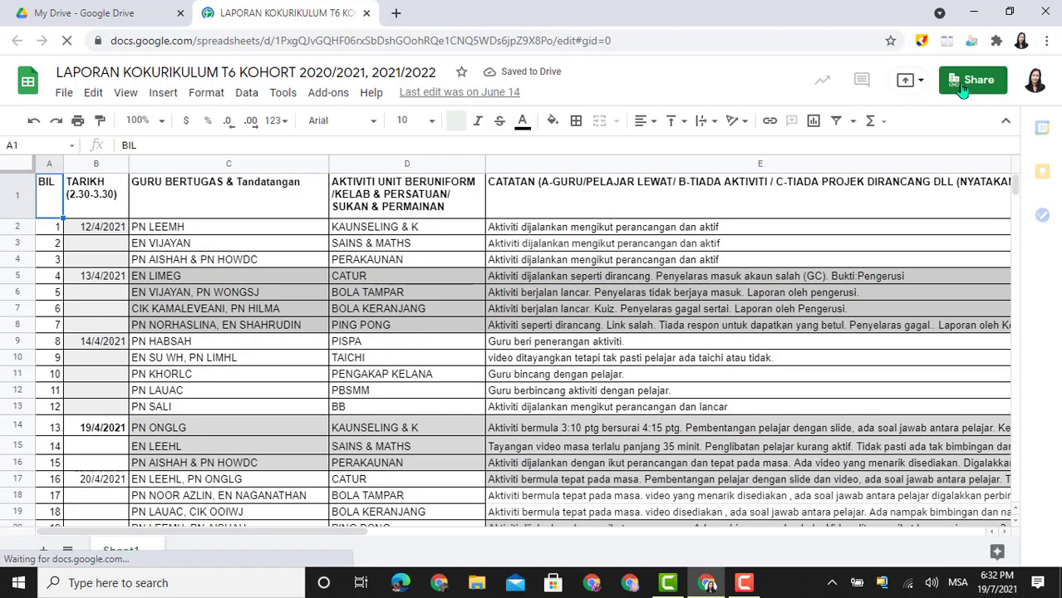
Bring up the spreadsheet's sharing dialog and examine the role options for the first person listed below the owner
{"action": "left_click", "coordinate": [974, 86]}
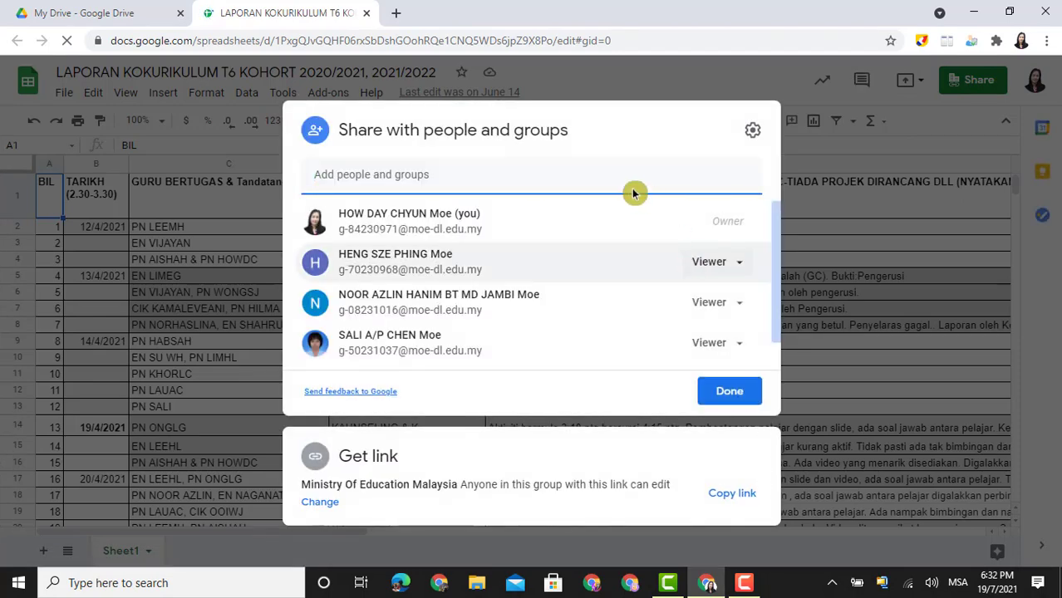
{"action": "left_click", "coordinate": [736, 264]}
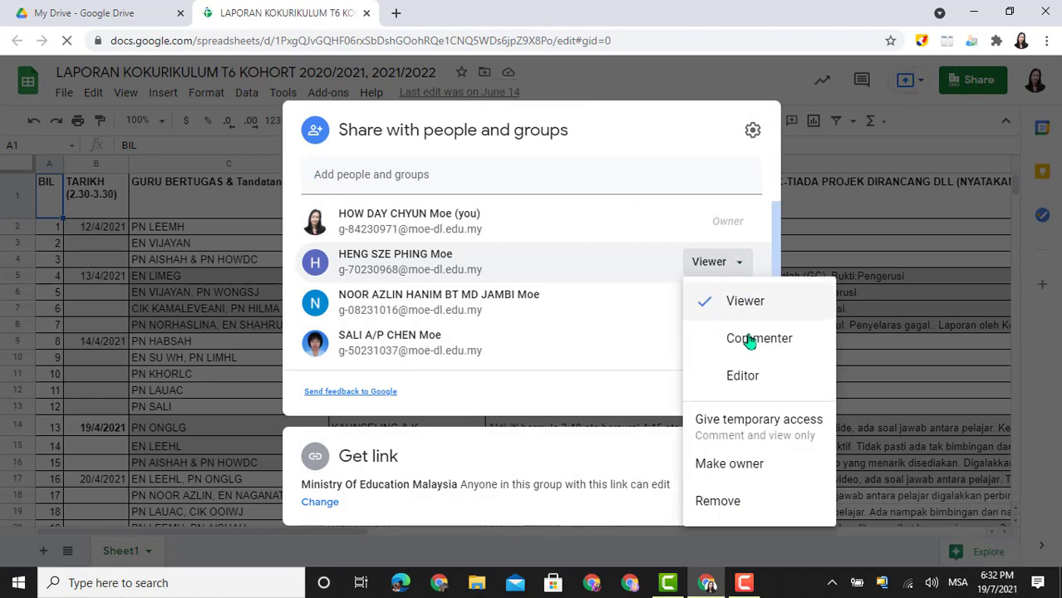
{"action": "left_click", "coordinate": [737, 264]}
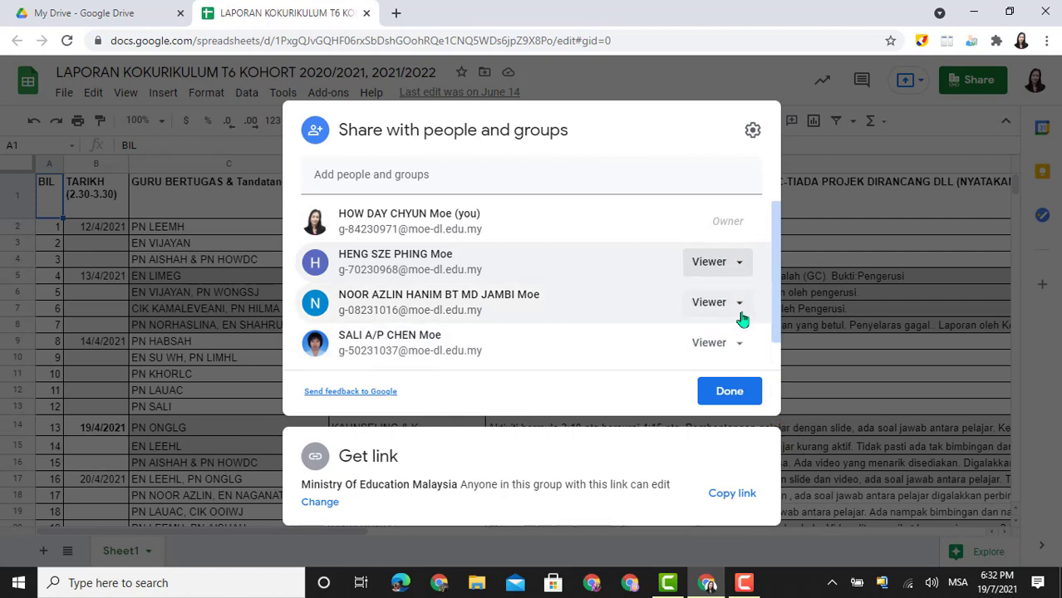
{"action": "left_click", "coordinate": [742, 264]}
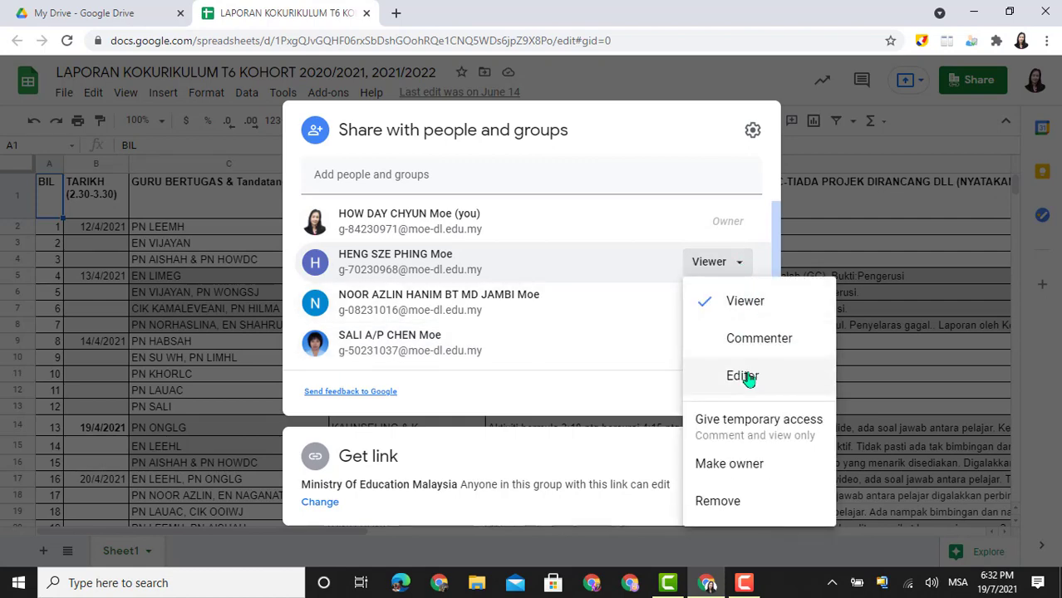
{"action": "left_click", "coordinate": [740, 269]}
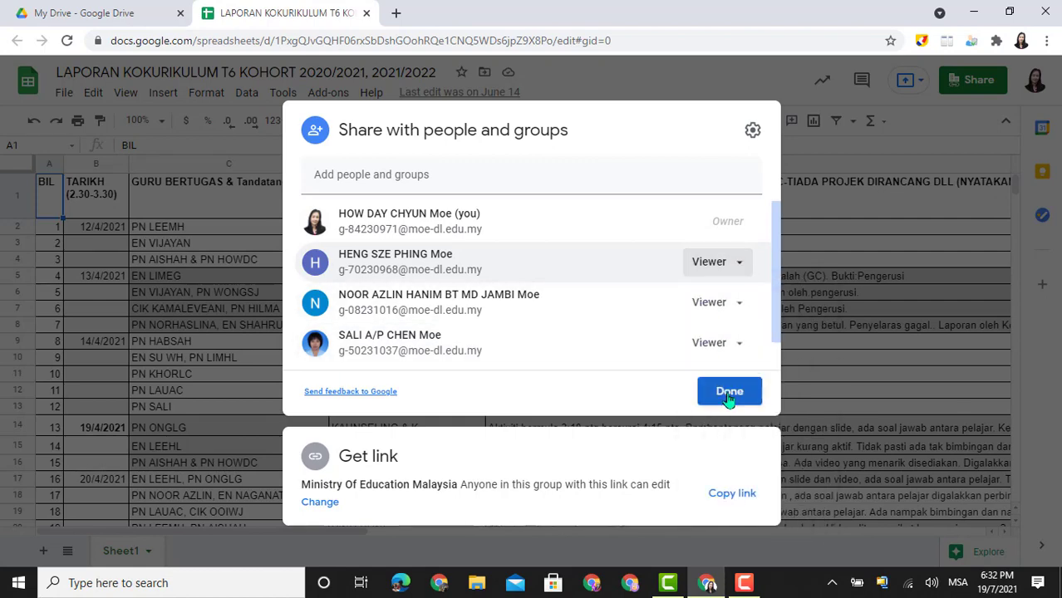
Examine the spreadsheet's link access options, then finish sharing and close the spreadsheet
{"action": "left_click", "coordinate": [321, 503]}
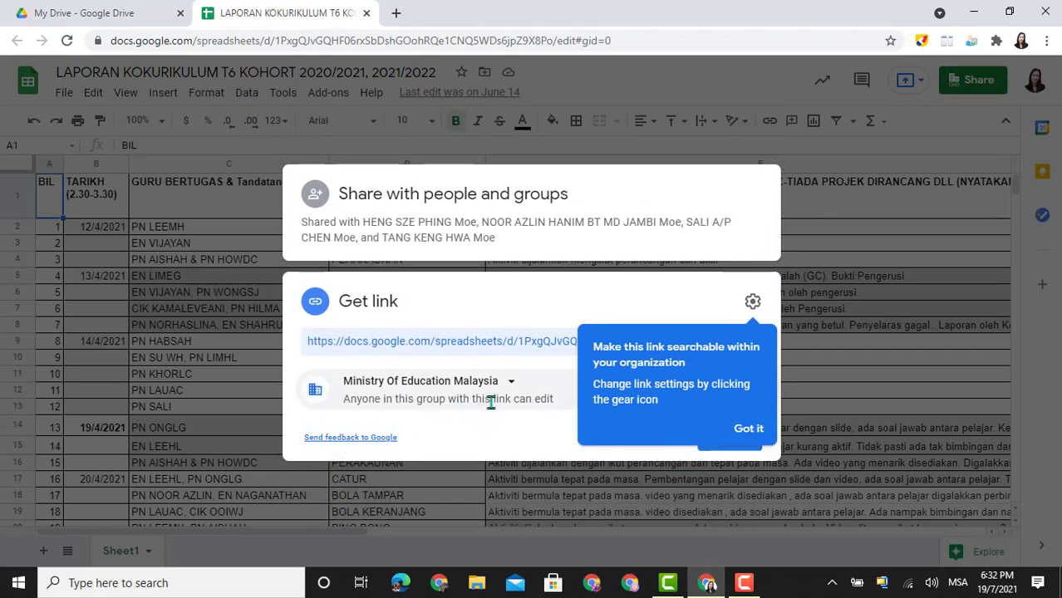
{"action": "left_click", "coordinate": [736, 431]}
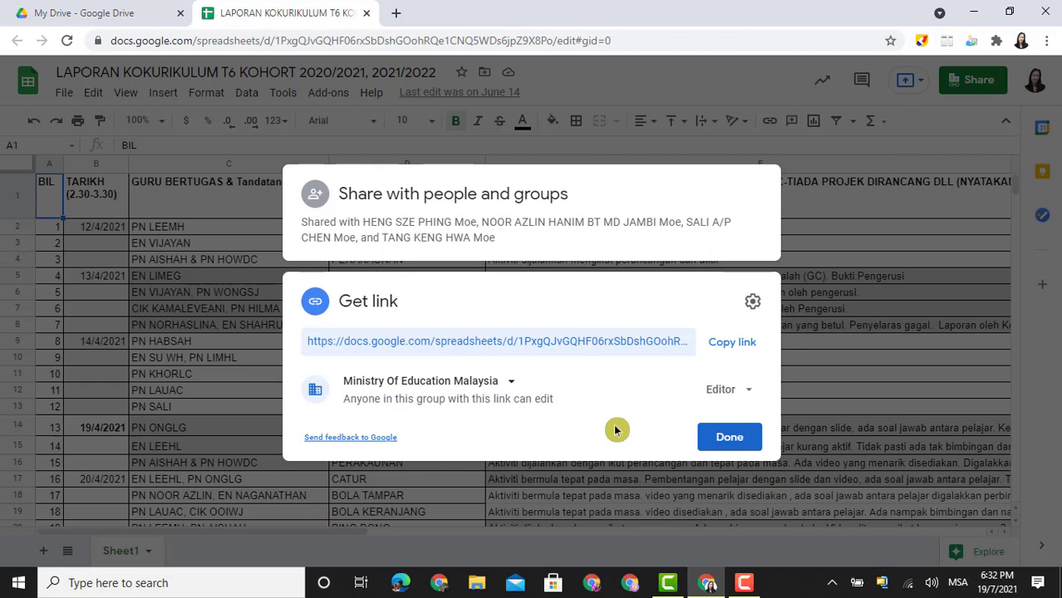
{"action": "left_click", "coordinate": [512, 385]}
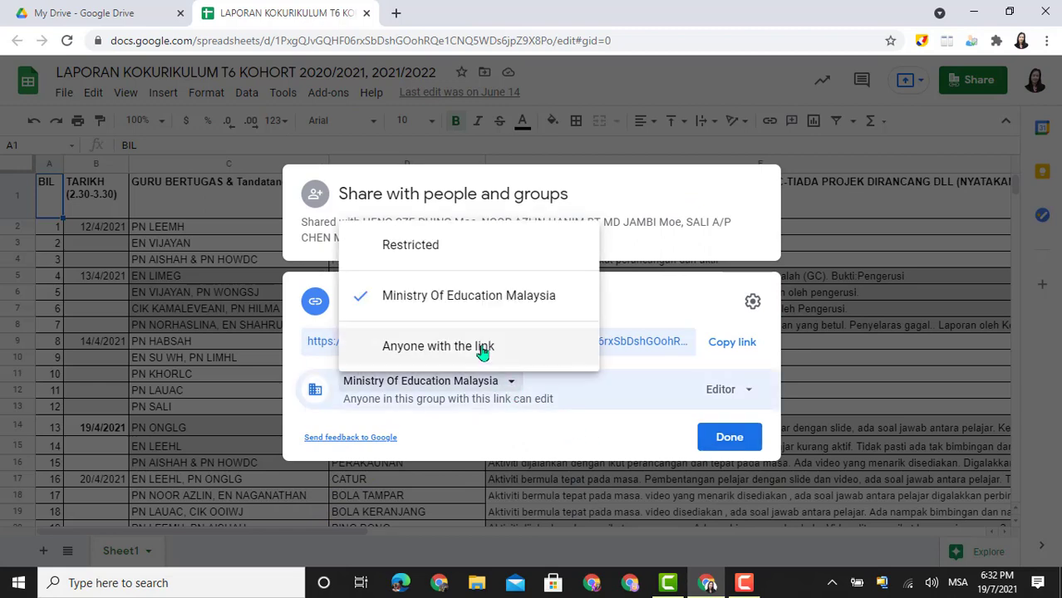
{"action": "left_click", "coordinate": [718, 438]}
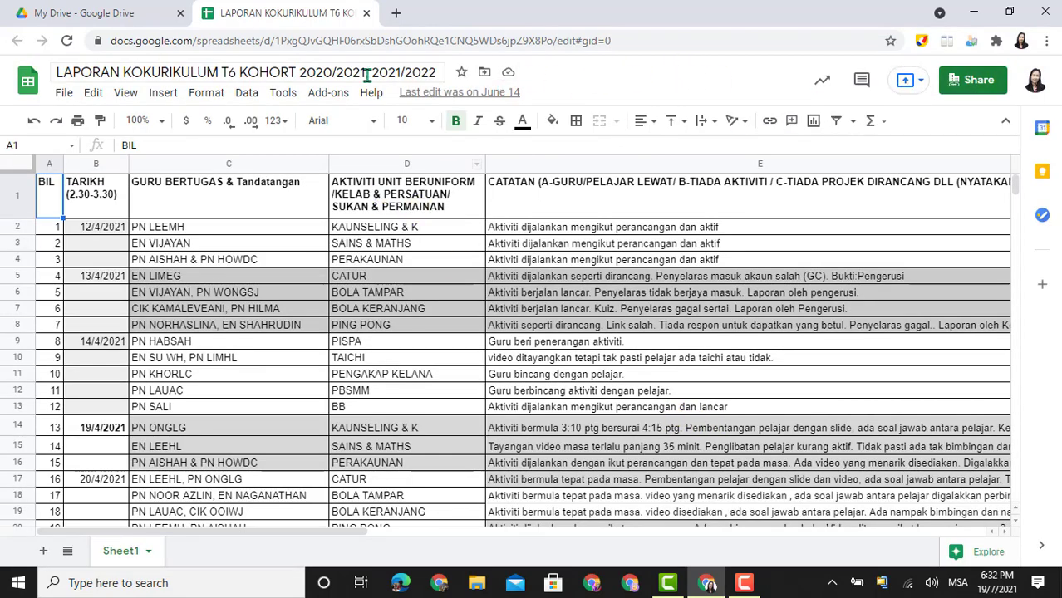
{"action": "left_click", "coordinate": [367, 12]}
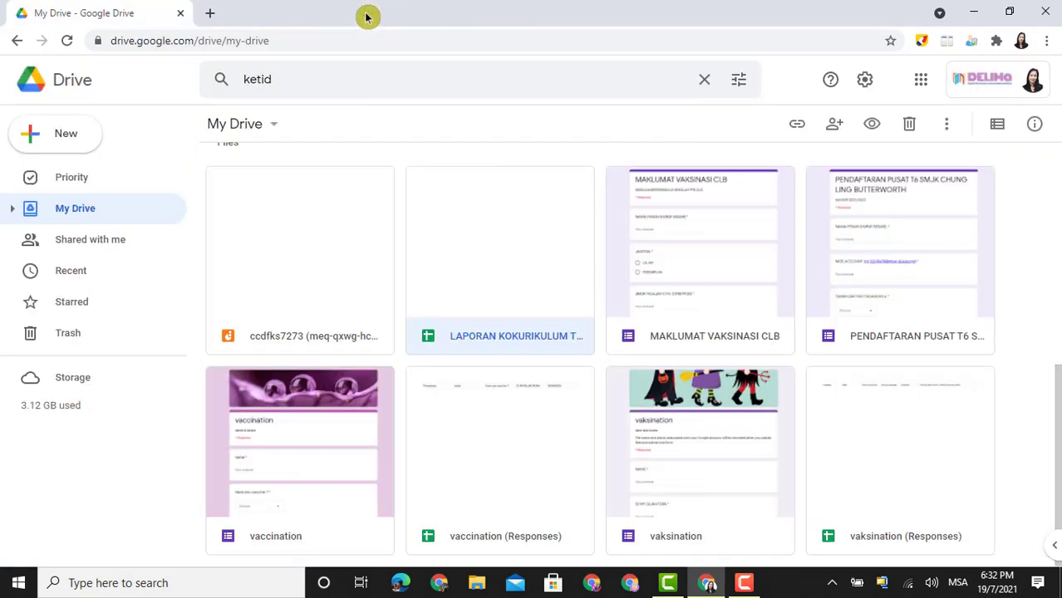
Examine the options for creating a new Google Sheets file in My Drive
{"action": "left_click", "coordinate": [81, 136]}
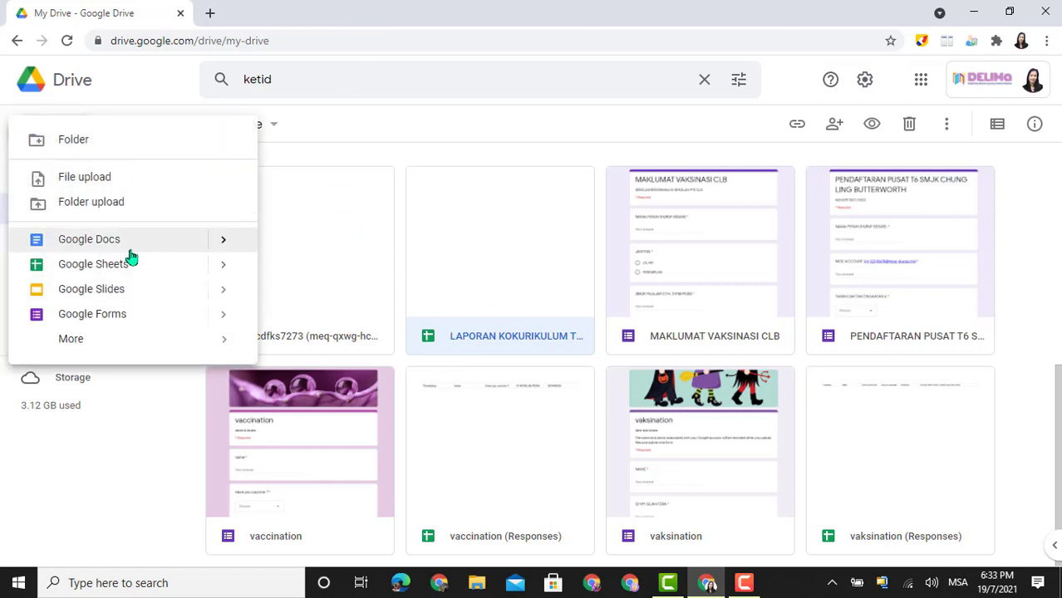
{"action": "left_click", "coordinate": [223, 268]}
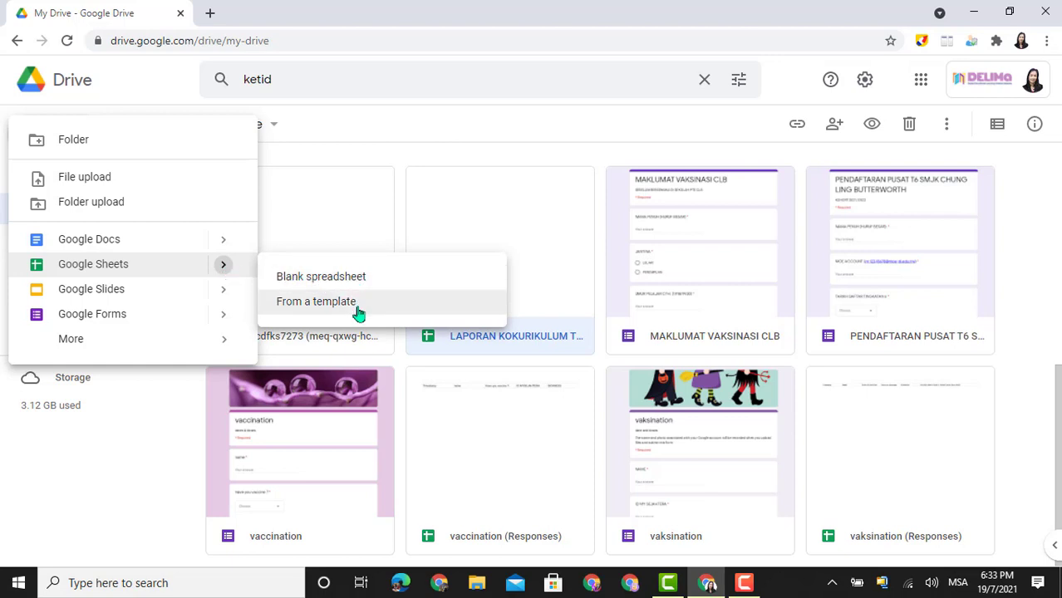
{"action": "left_click", "coordinate": [491, 130]}
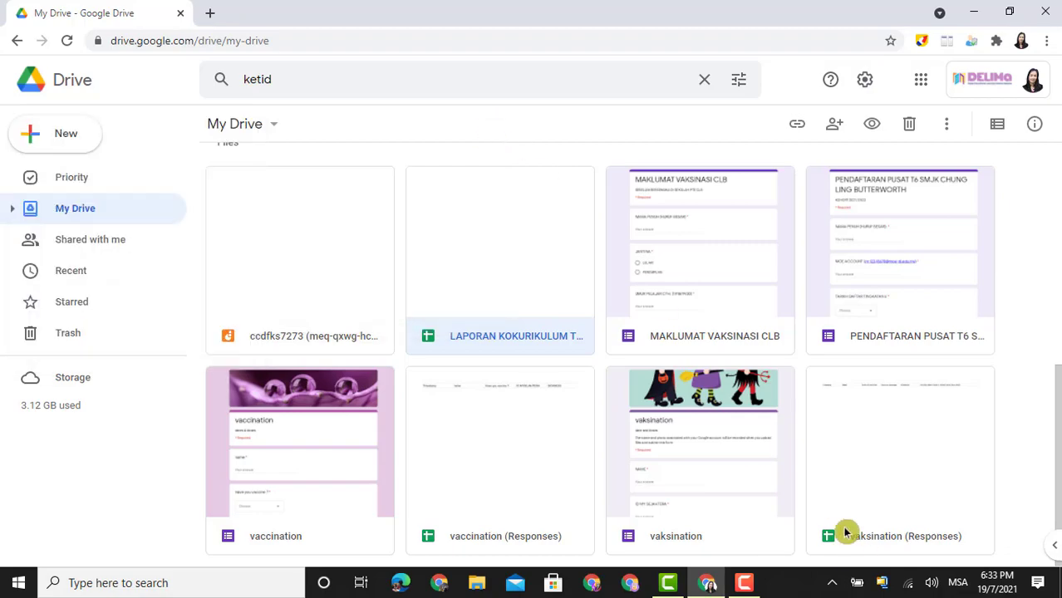
{"action": "left_click", "coordinate": [747, 584]}
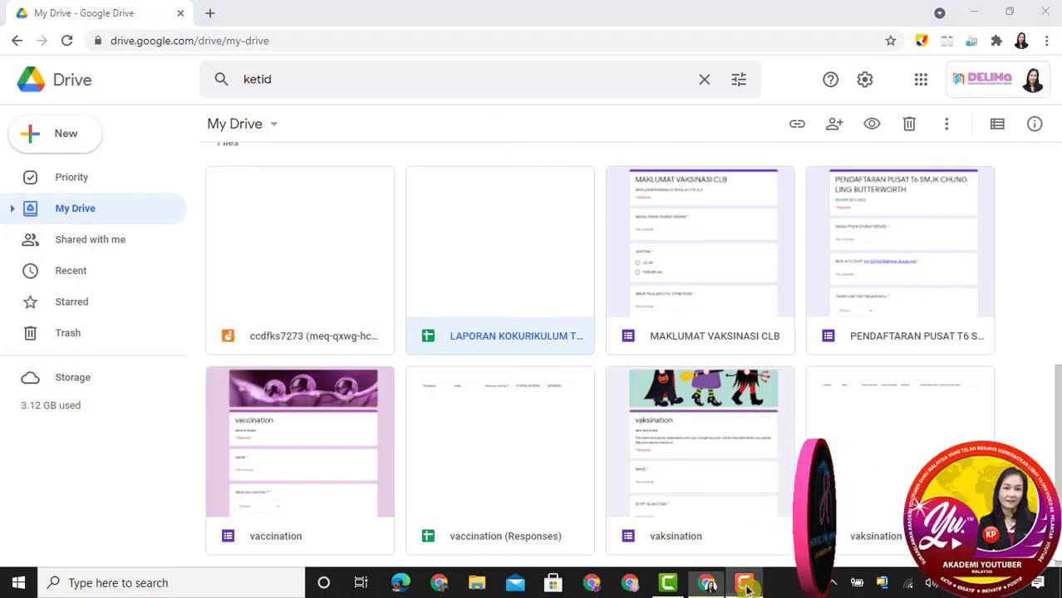